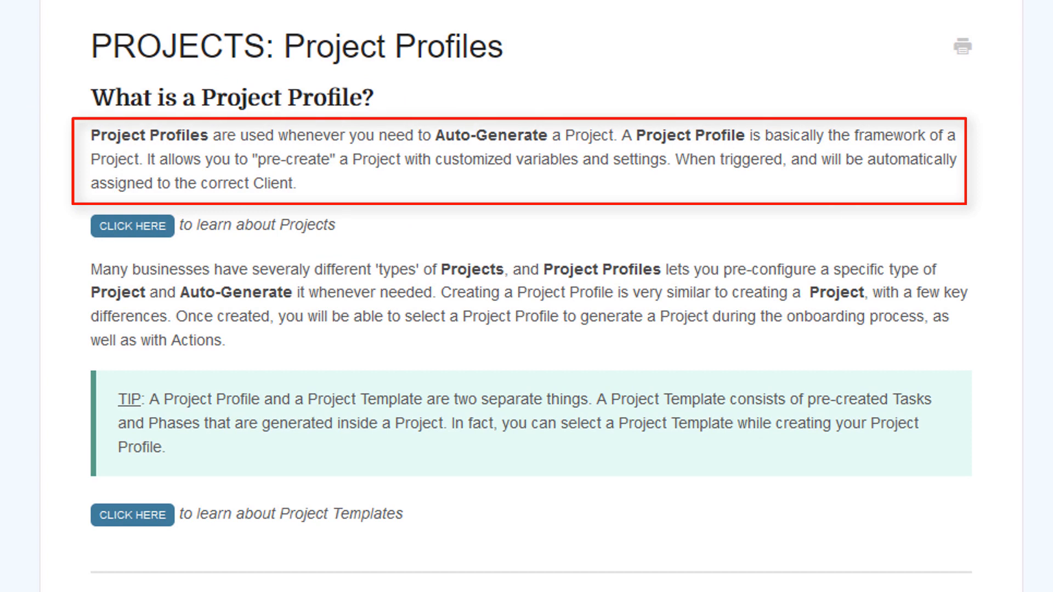
# Step: Highlight, then clear, the phrase 'pre-create' in the Project Profiles article
pyautogui.moveTo(258, 160); pyautogui.dragTo(339, 160)
pyautogui.click(339, 160)
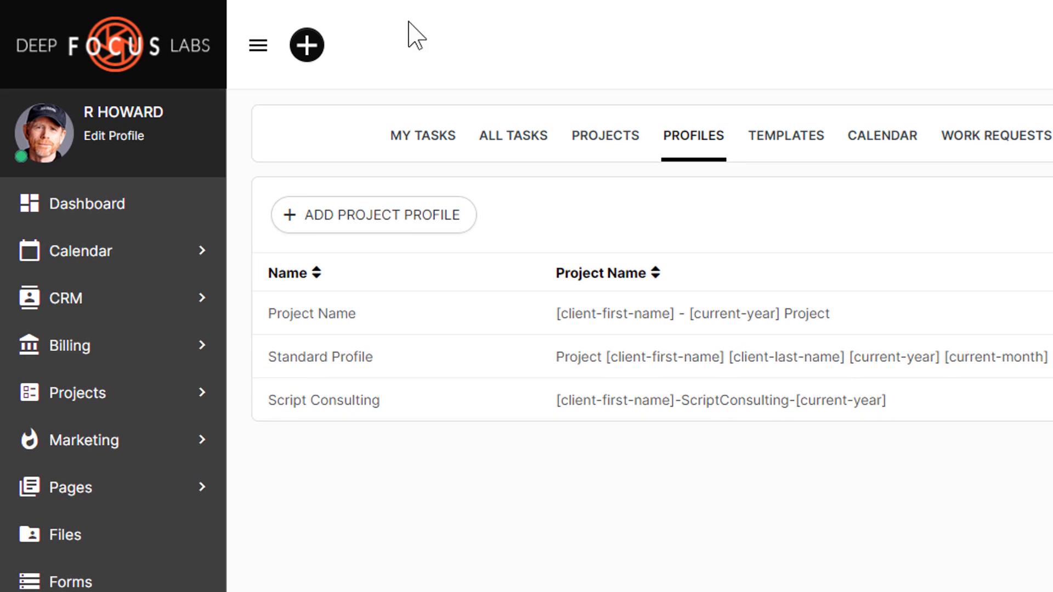
# Step: Add a new project profile named 'Book Cover Design'
pyautogui.click(310, 216)
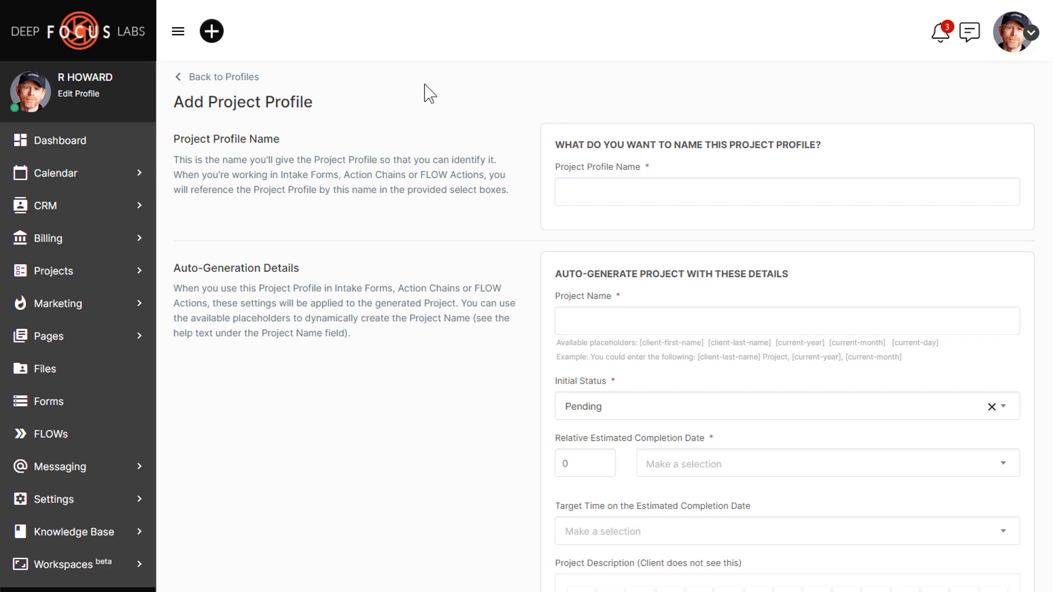
pyautogui.click(588, 188)
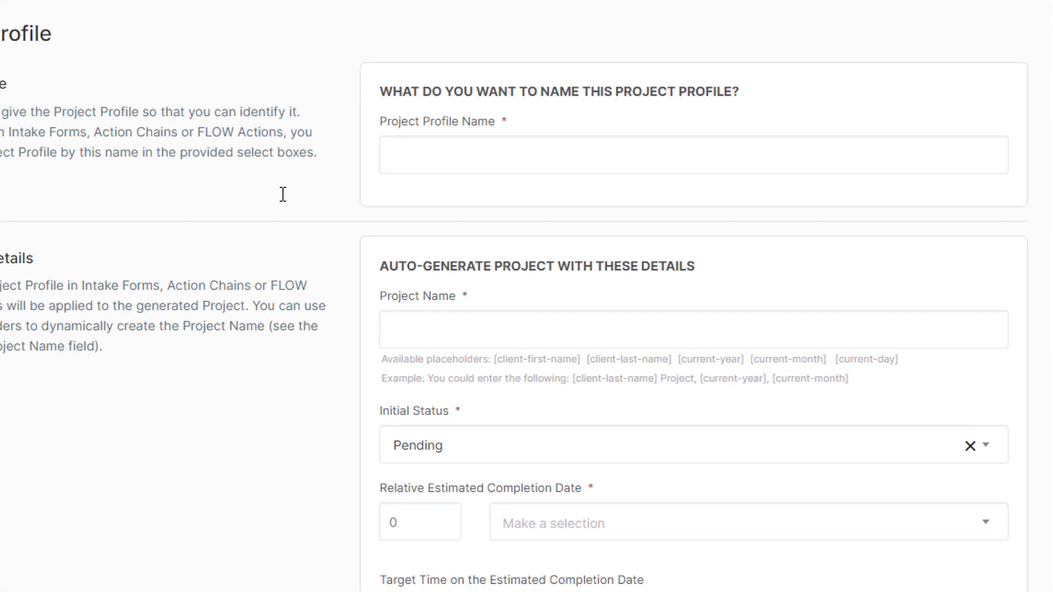
pyautogui.write('Book Cover Desi')
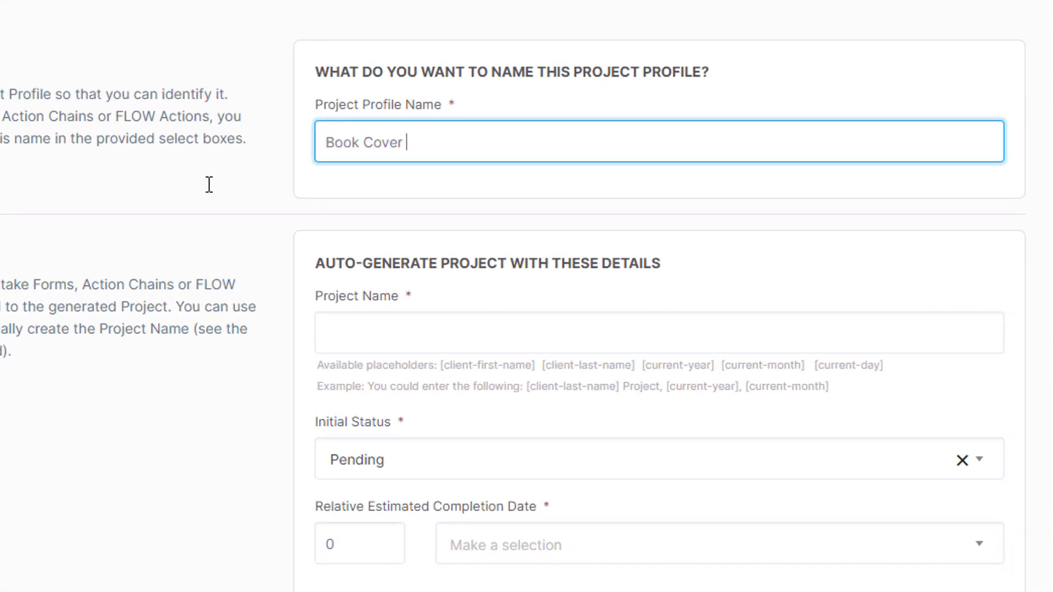
pyautogui.write('gn')
pyautogui.click(217, 69)
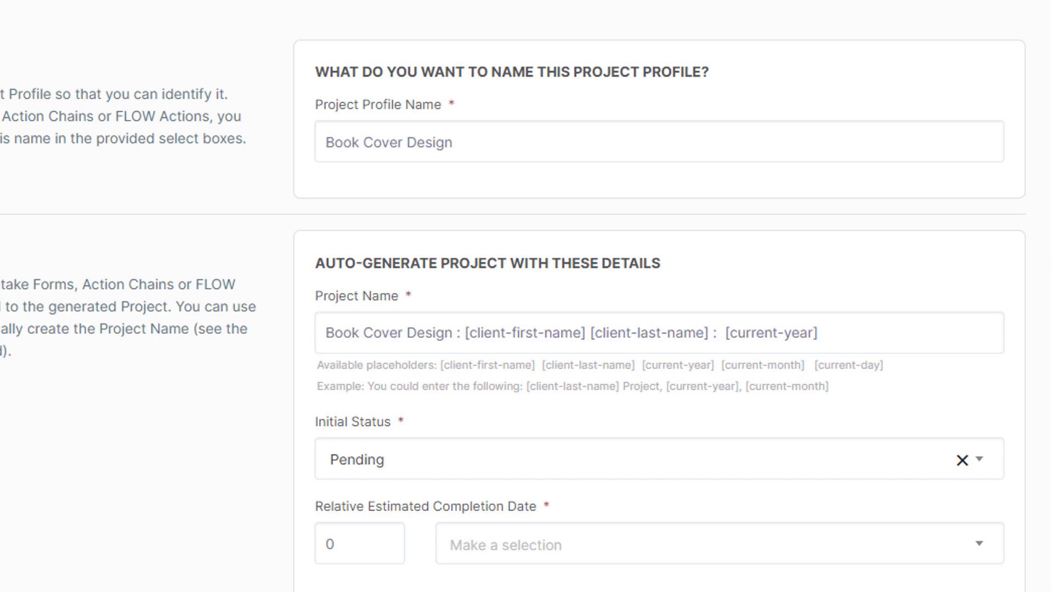
pyautogui.scroll(-2, 604, 330)
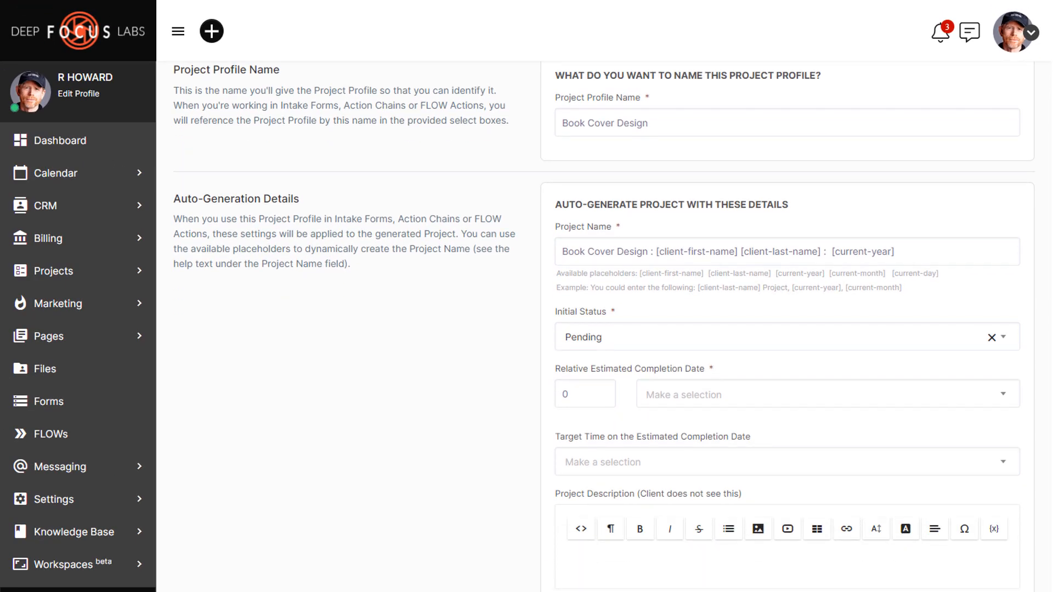
# Step: Keep the profile's initial status as Pending
pyautogui.scroll(-2, 604, 329)
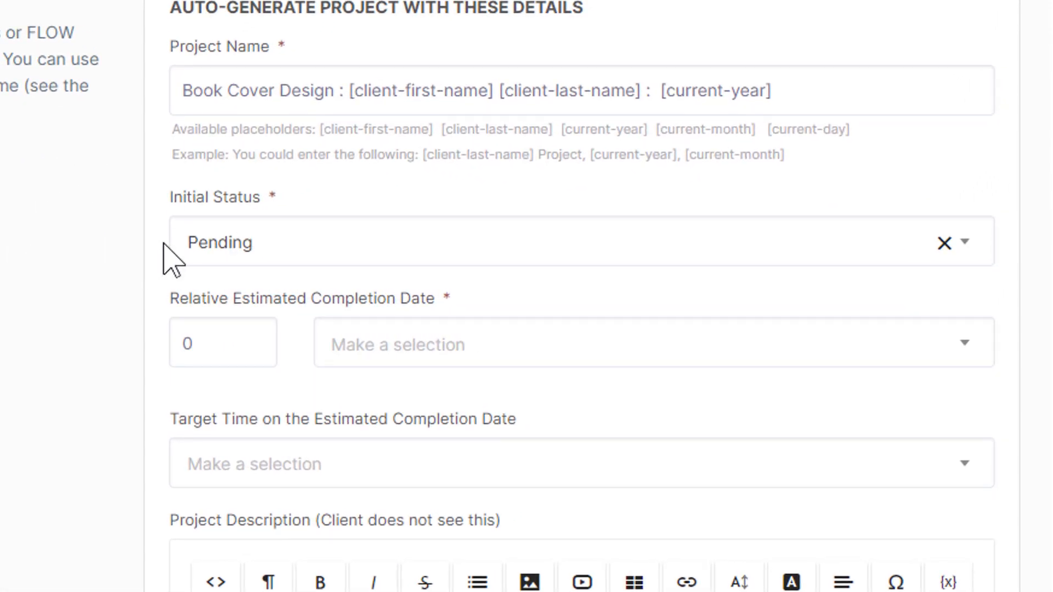
pyautogui.click(349, 262)
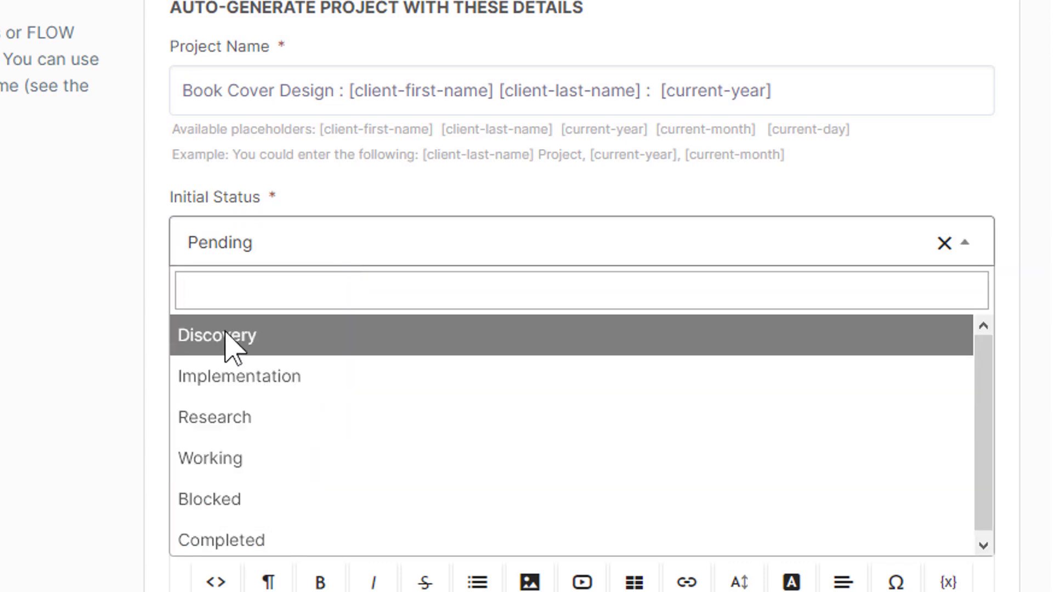
pyautogui.click(101, 264)
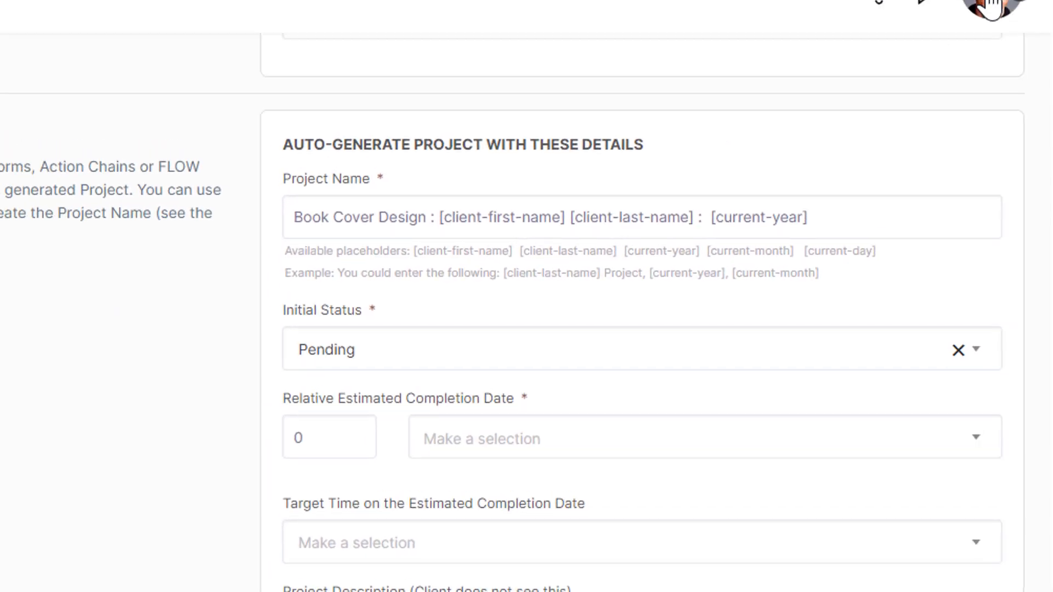
pyautogui.click(993, 8)
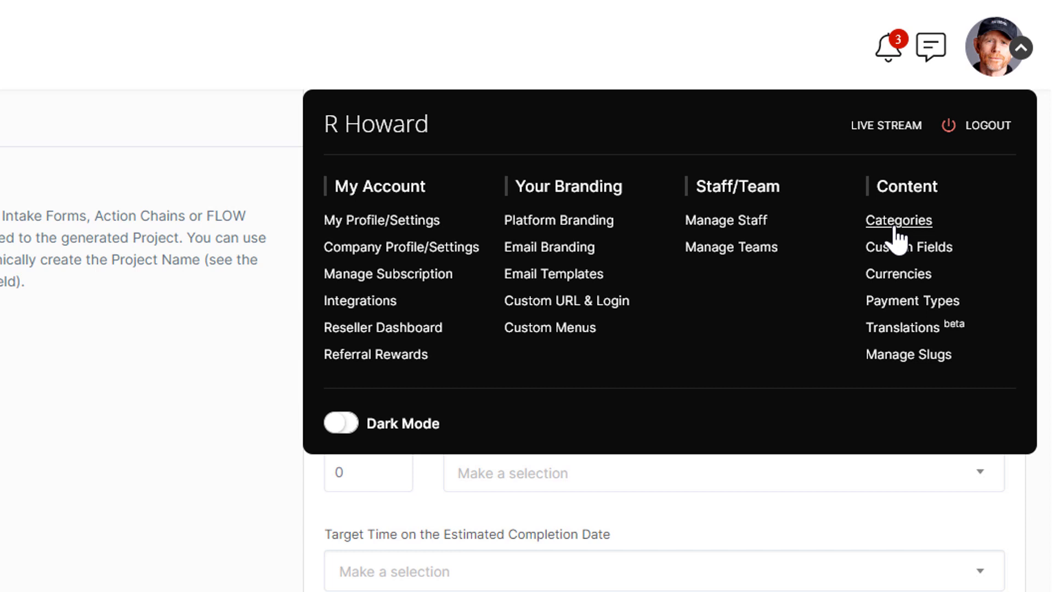
pyautogui.click(44, 307)
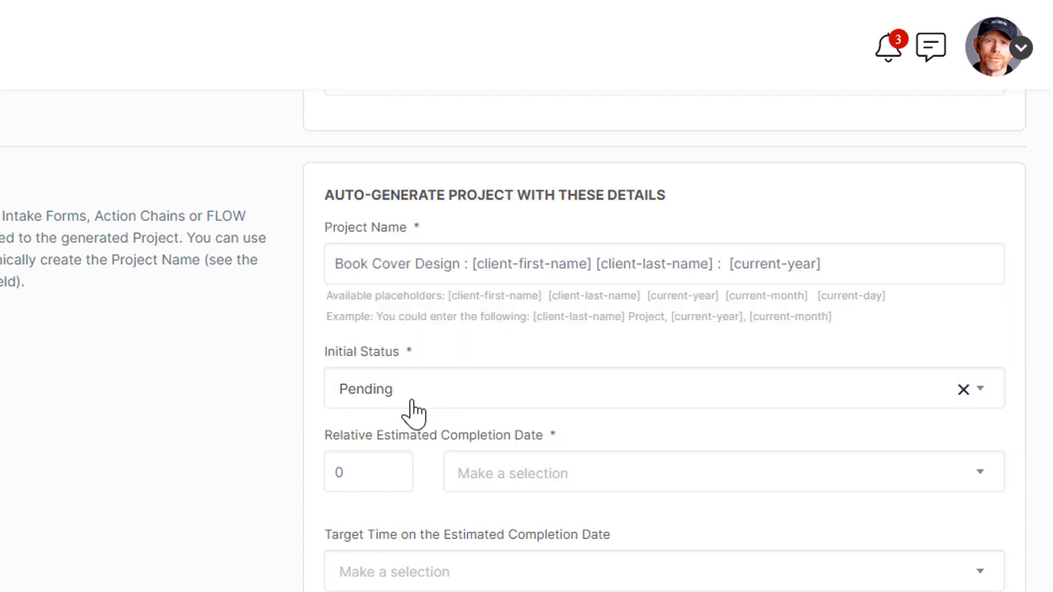
# Step: Set the relative estimated completion date to 30 days
pyautogui.click(382, 478)
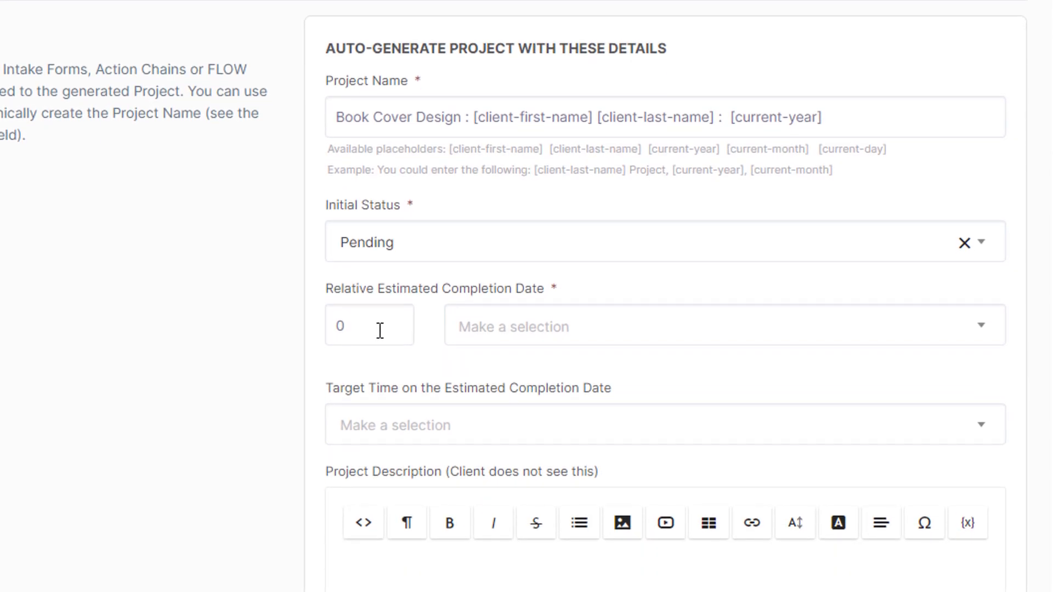
pyautogui.click(501, 332)
pyautogui.click(475, 404)
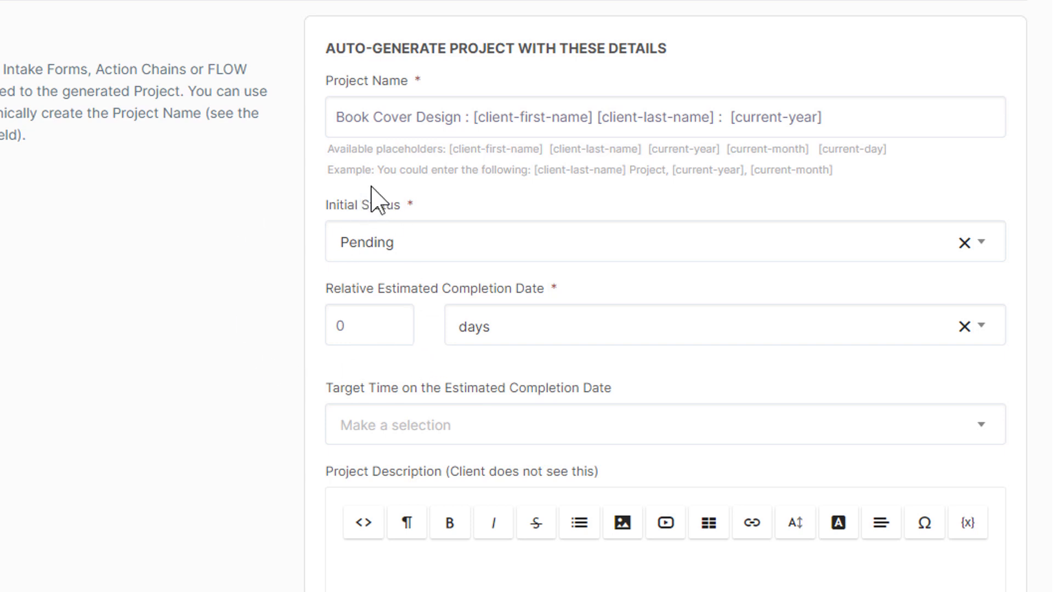
pyautogui.click(372, 333)
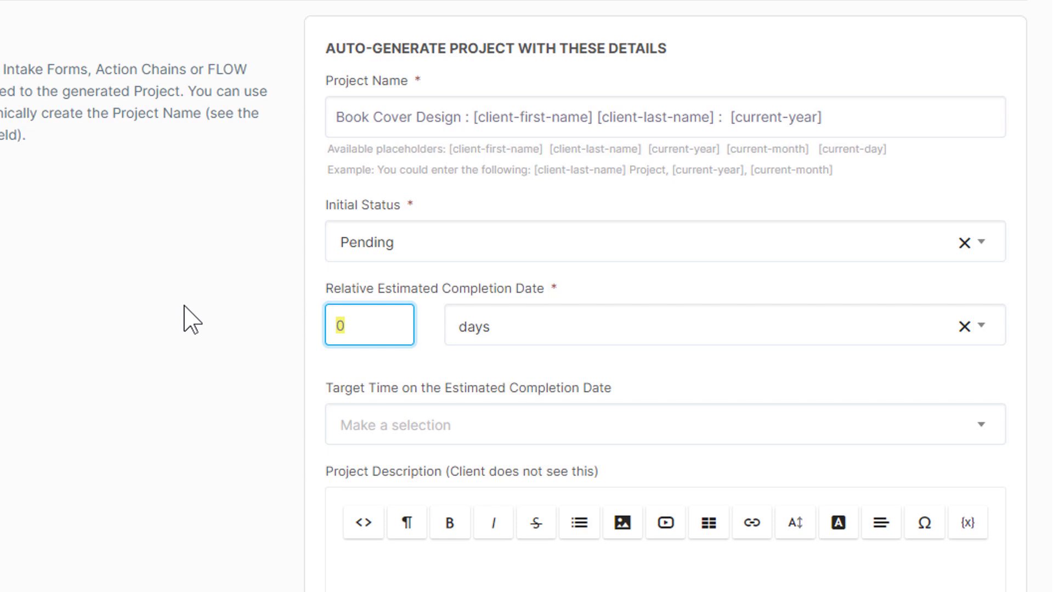
pyautogui.write('30')
pyautogui.click(185, 308)
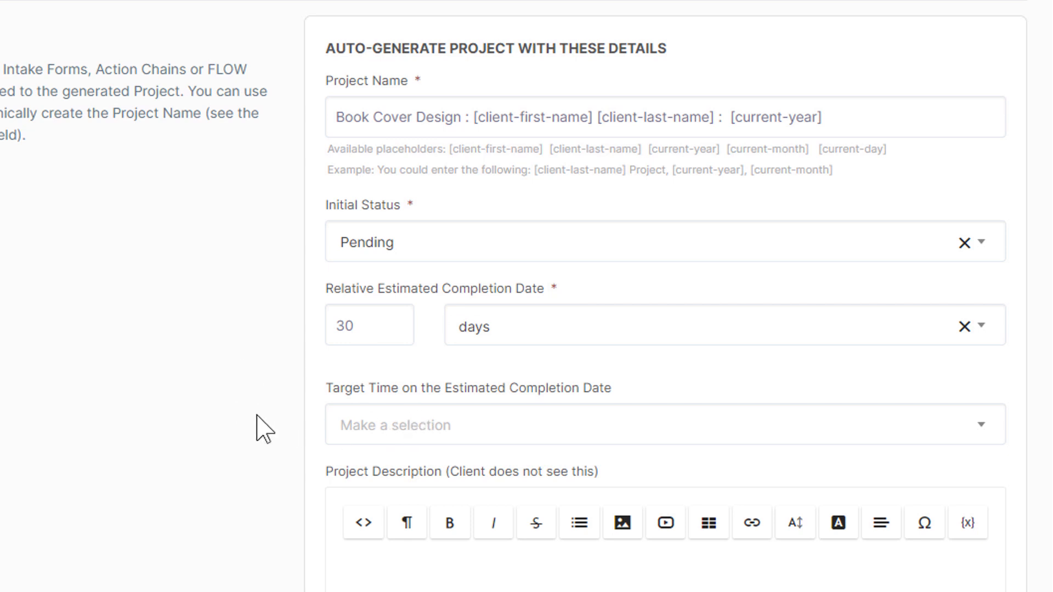
# Step: Fill in the internal description with client placeholders and add a client-facing welcome message
pyautogui.scroll(-5, 250, 424)
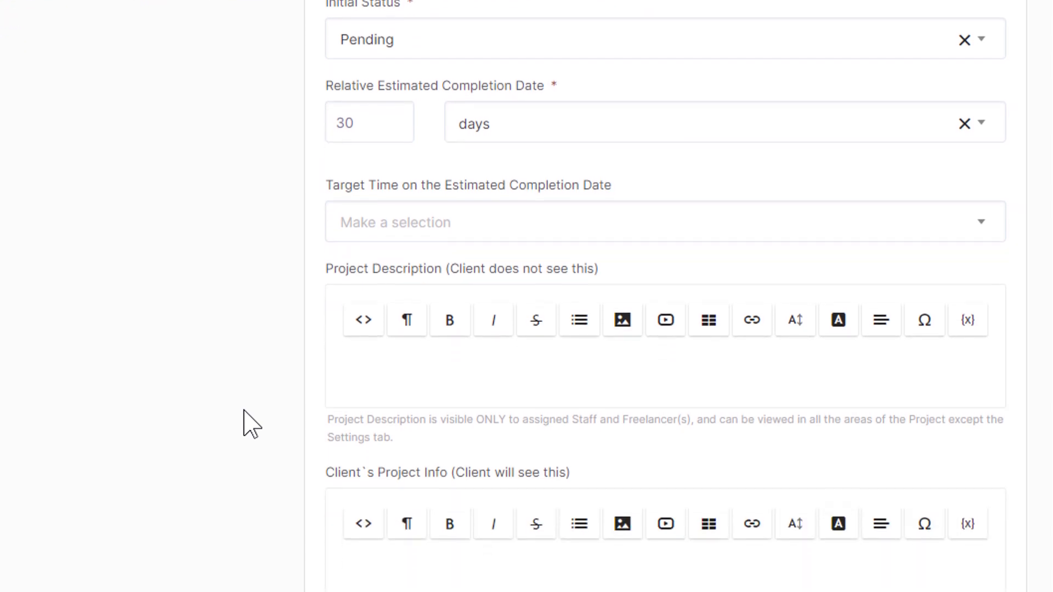
pyautogui.click(367, 276)
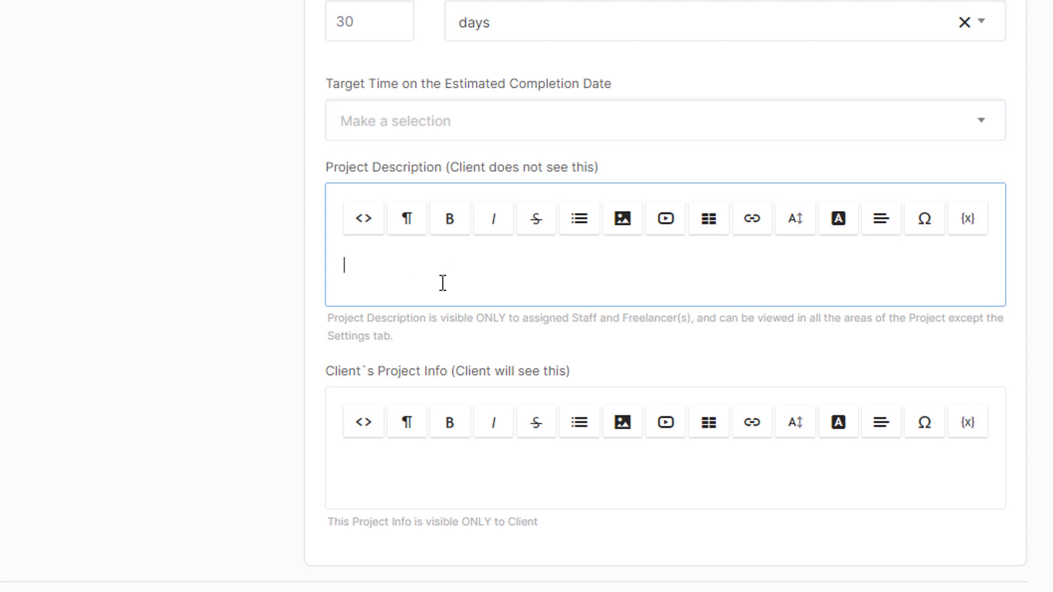
pyautogui.click(412, 475)
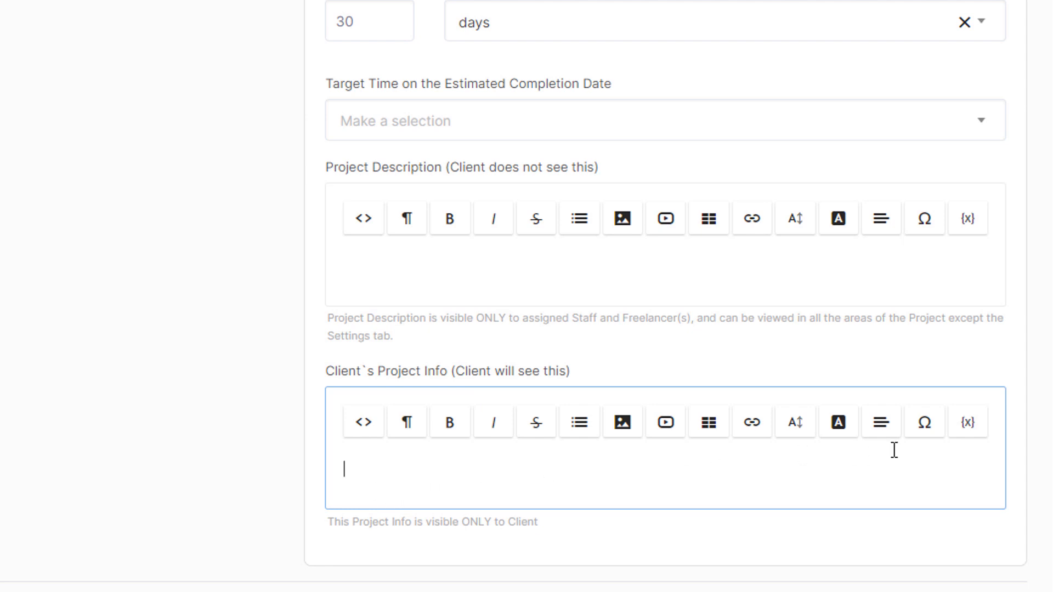
pyautogui.click(970, 428)
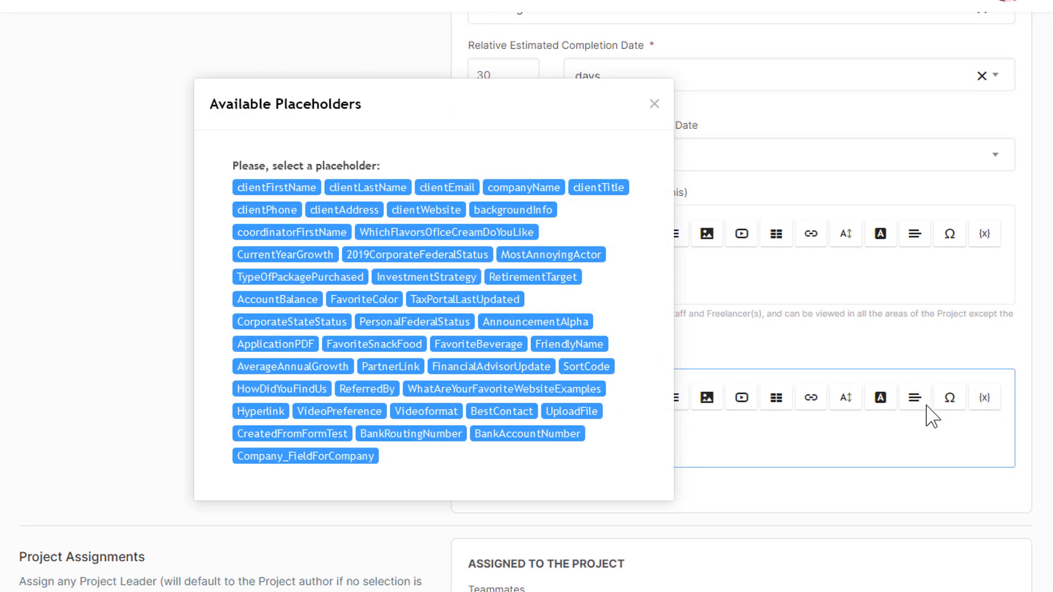
pyautogui.click(654, 103)
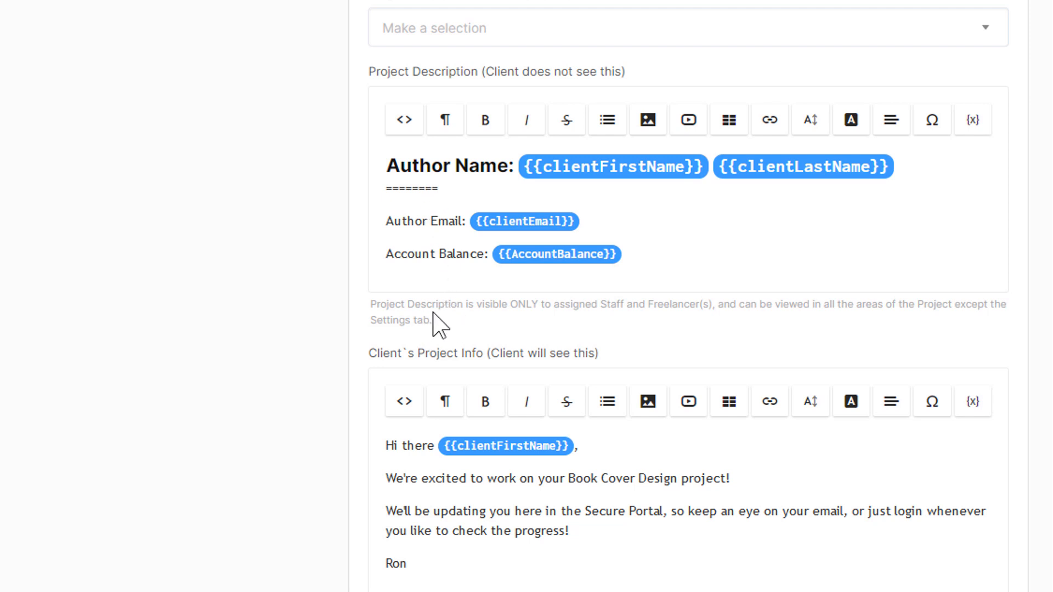
pyautogui.scroll(-2, 329, 285)
pyautogui.scroll(-1, 331, 283)
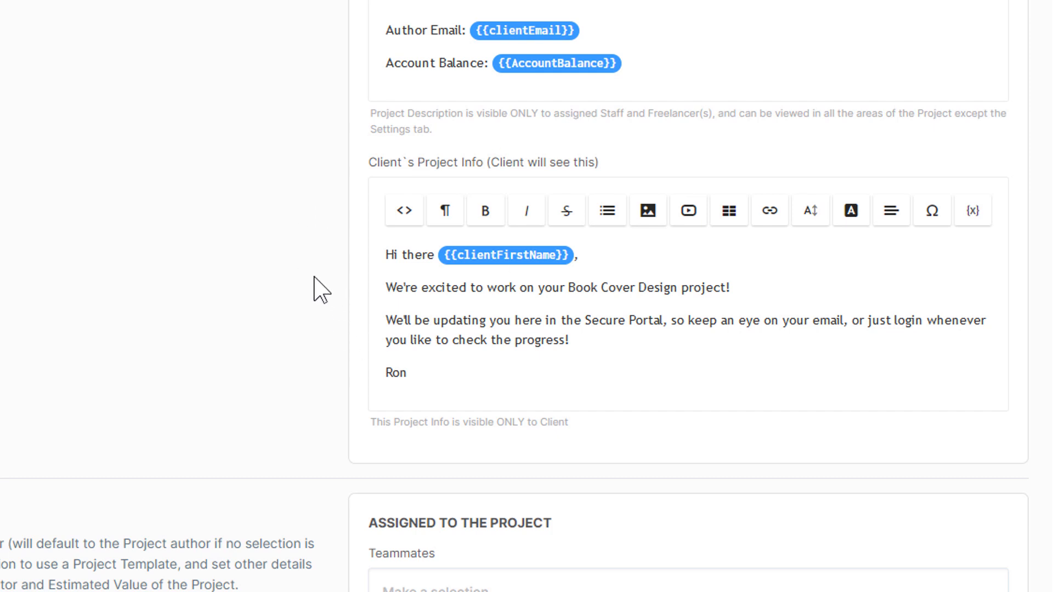
# Step: Add two staff members as teammates and make the first one project leader
pyautogui.scroll(-9, 315, 277)
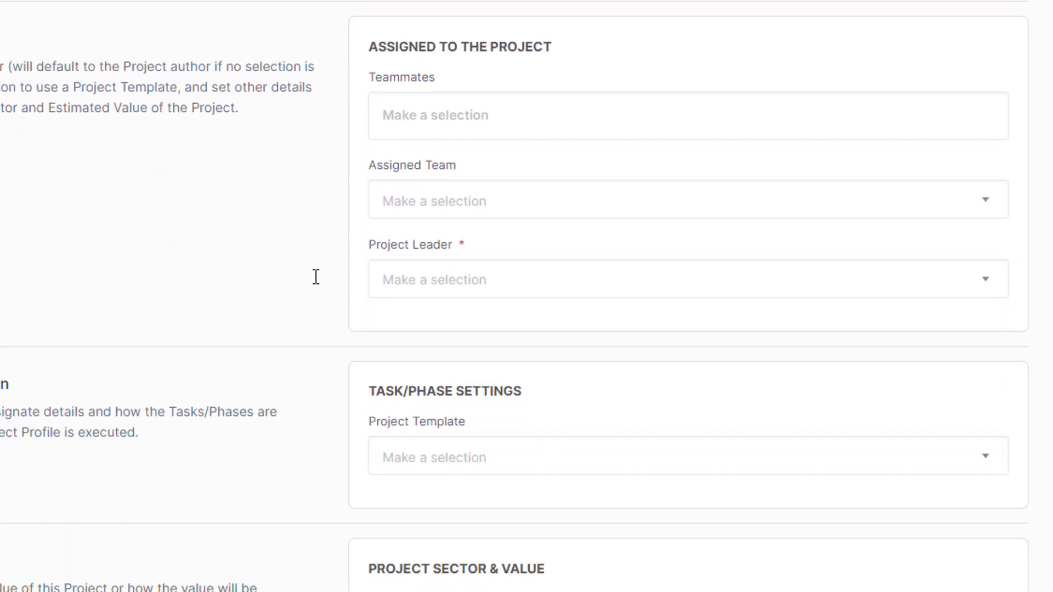
pyautogui.click(421, 128)
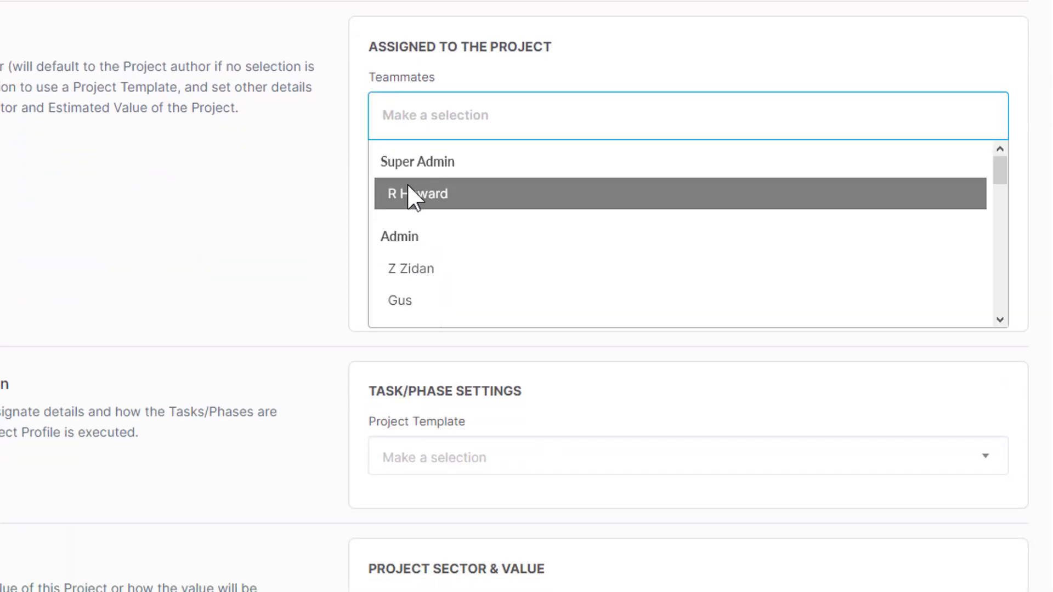
pyautogui.click(413, 197)
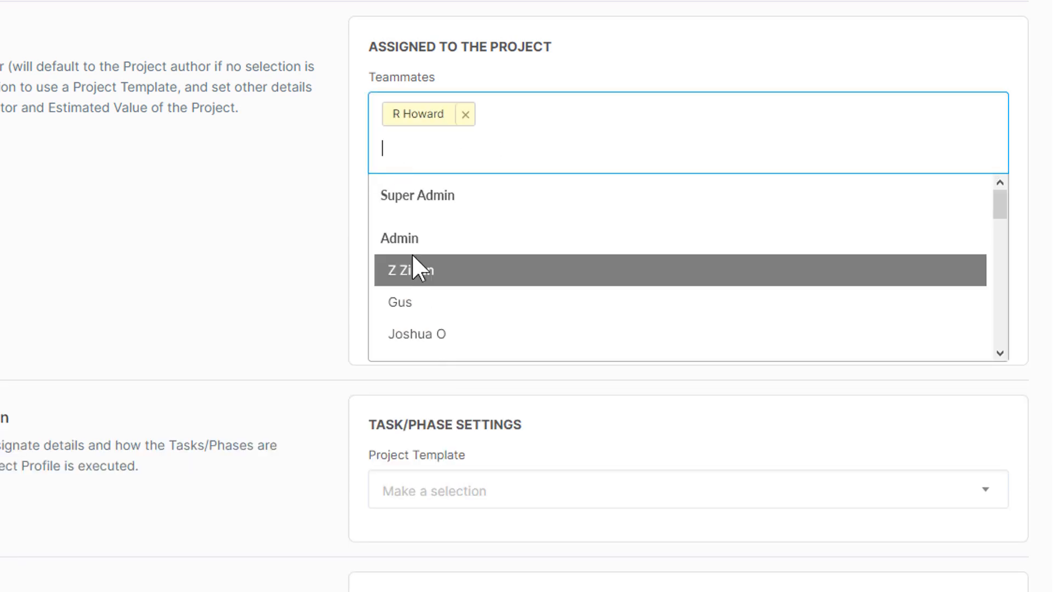
pyautogui.click(414, 271)
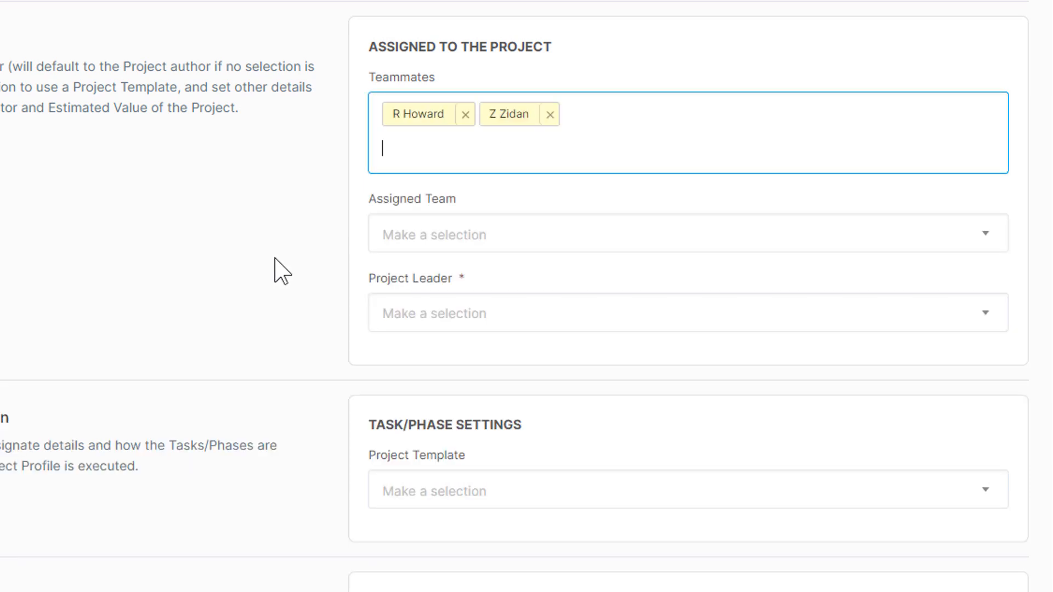
pyautogui.click(420, 315)
pyautogui.click(434, 430)
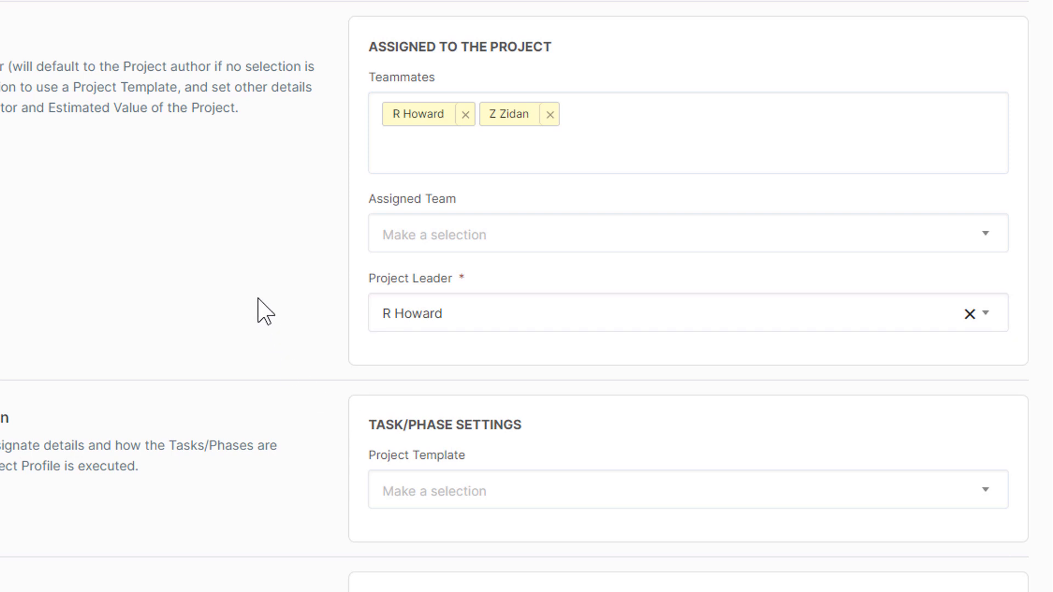
pyautogui.scroll(-7, 258, 301)
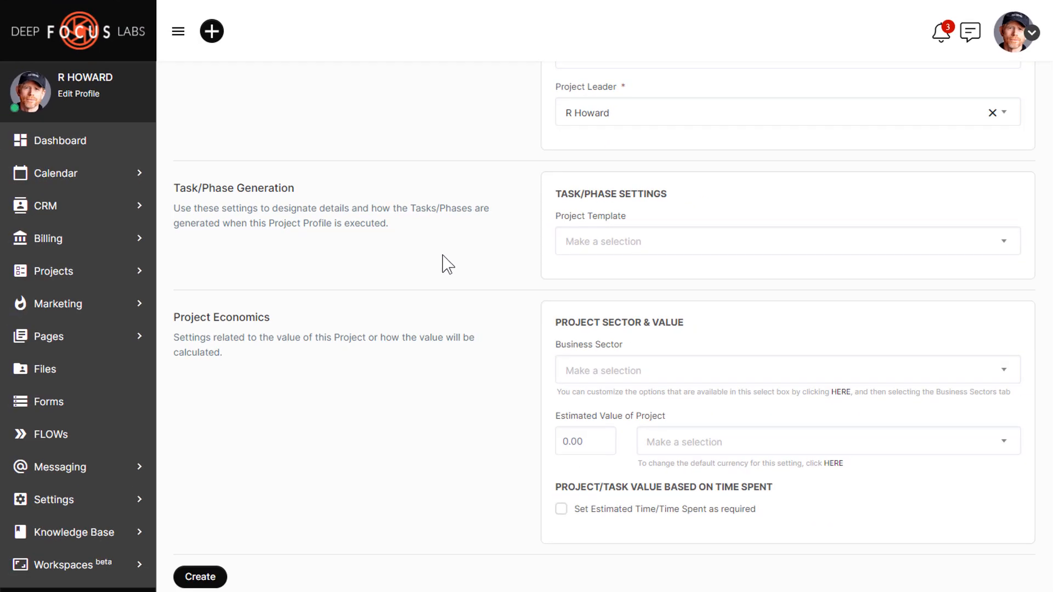
# Step: Set business sector to Movie Consulting, value 1000 ($) USD, and create the profile
pyautogui.scroll(-1, 449, 265)
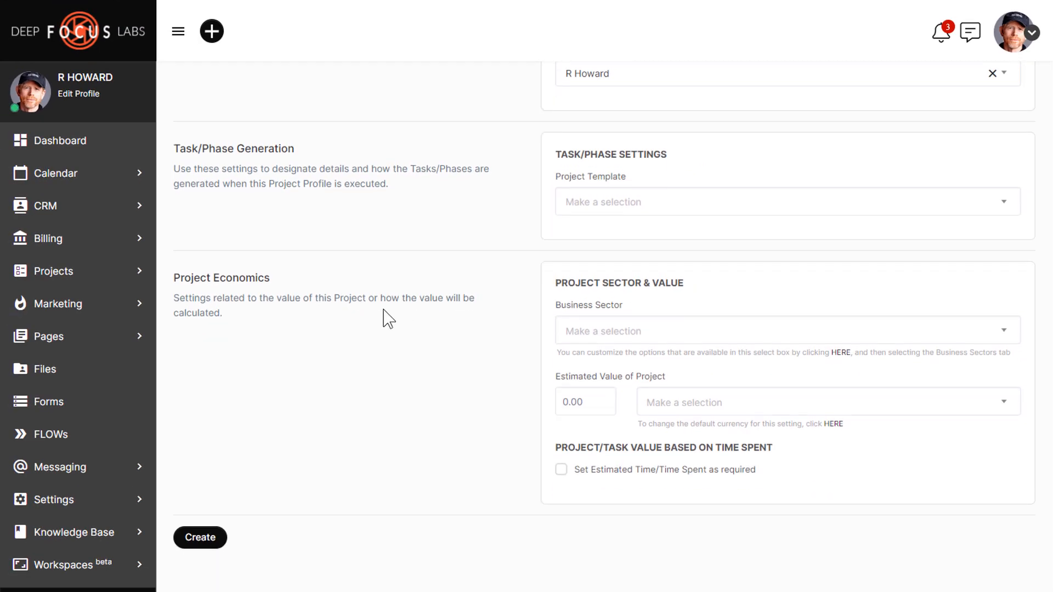
pyautogui.click(661, 331)
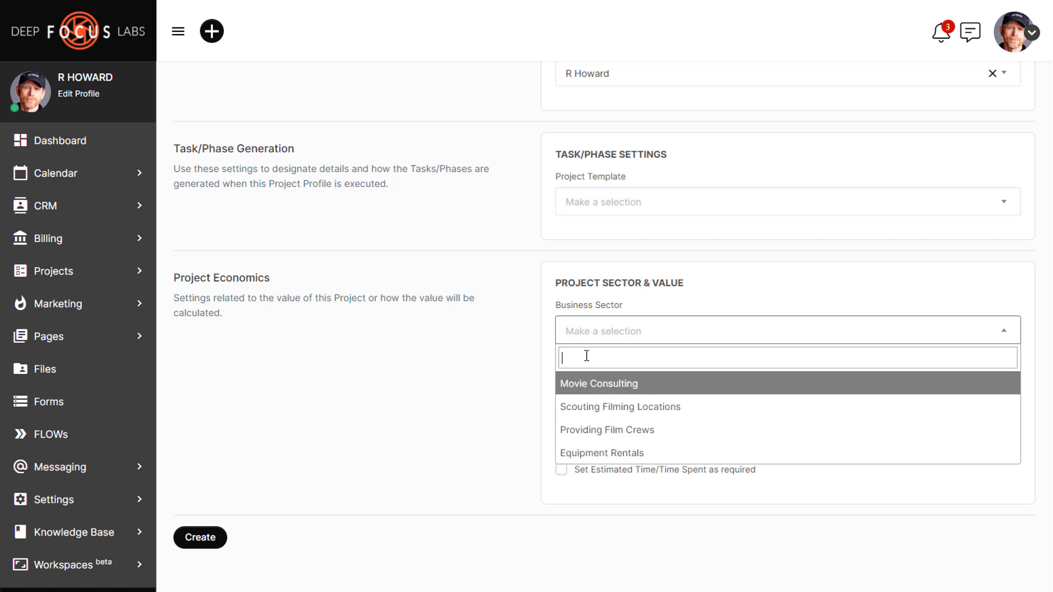
pyautogui.click(587, 390)
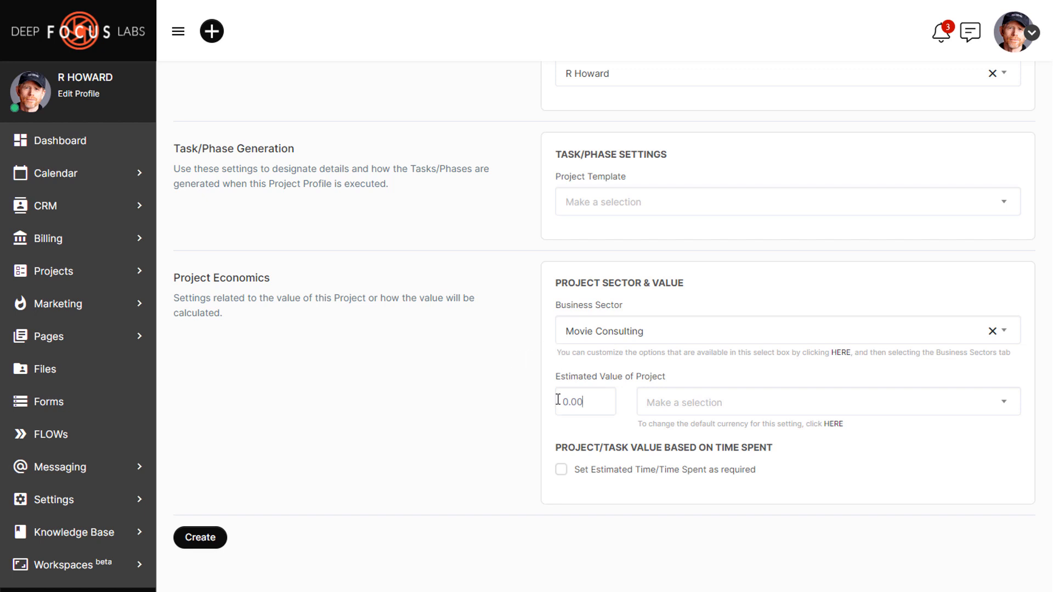
pyautogui.press('Tab')
pyautogui.write('1000')
pyautogui.click(733, 412)
pyautogui.click(696, 478)
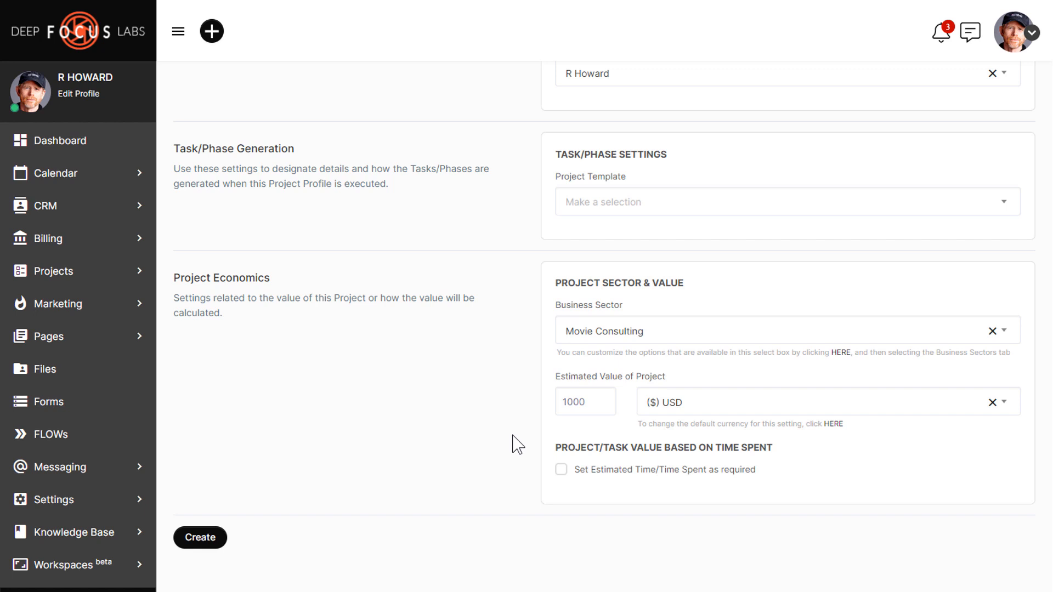
pyautogui.click(193, 536)
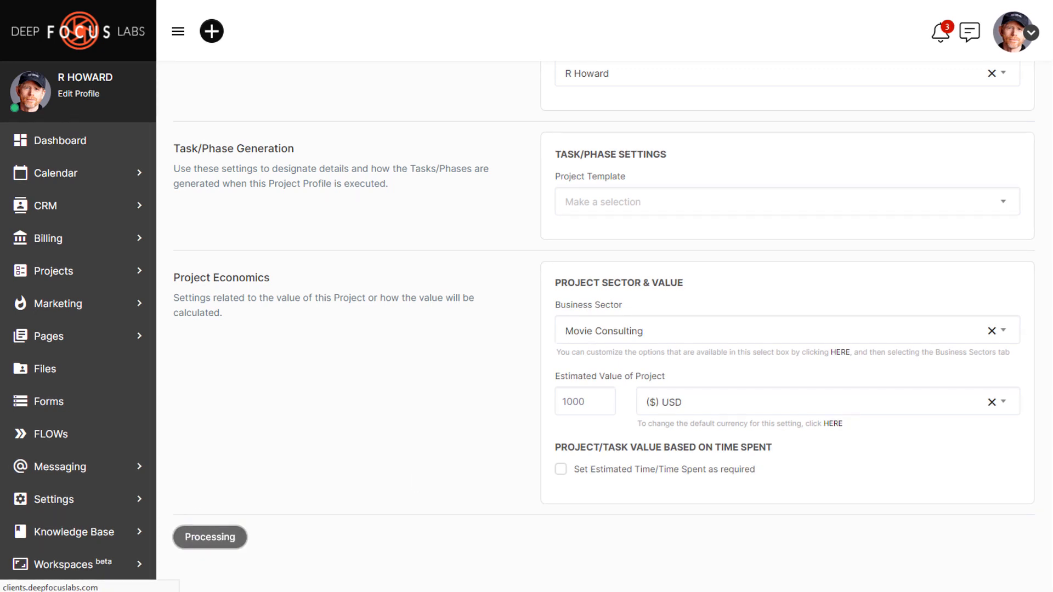
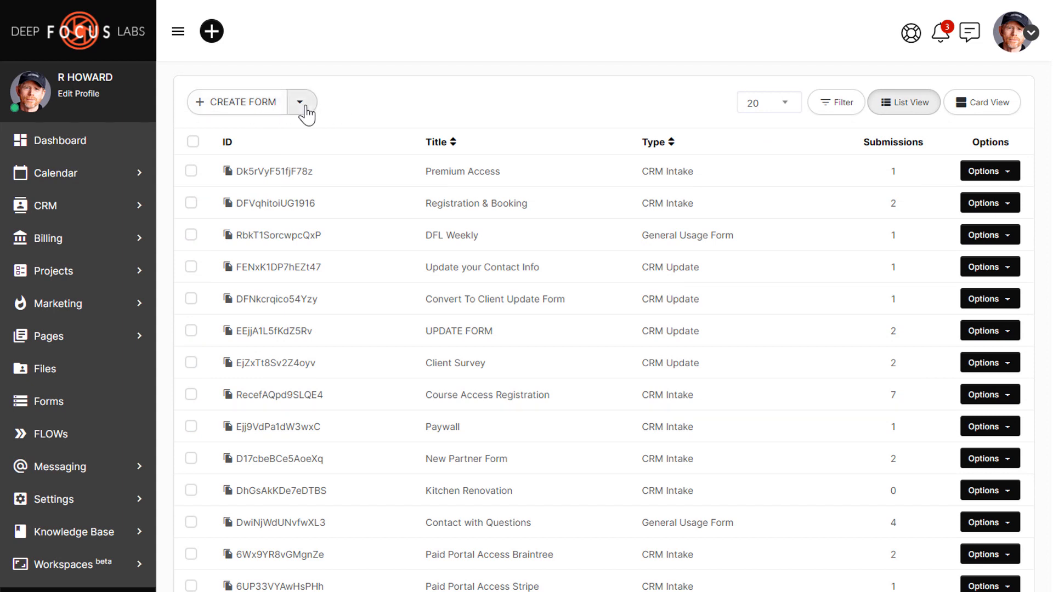
# Step: Start a new, untitled CRM Intake form from the Create Form menu
pyautogui.click(305, 109)
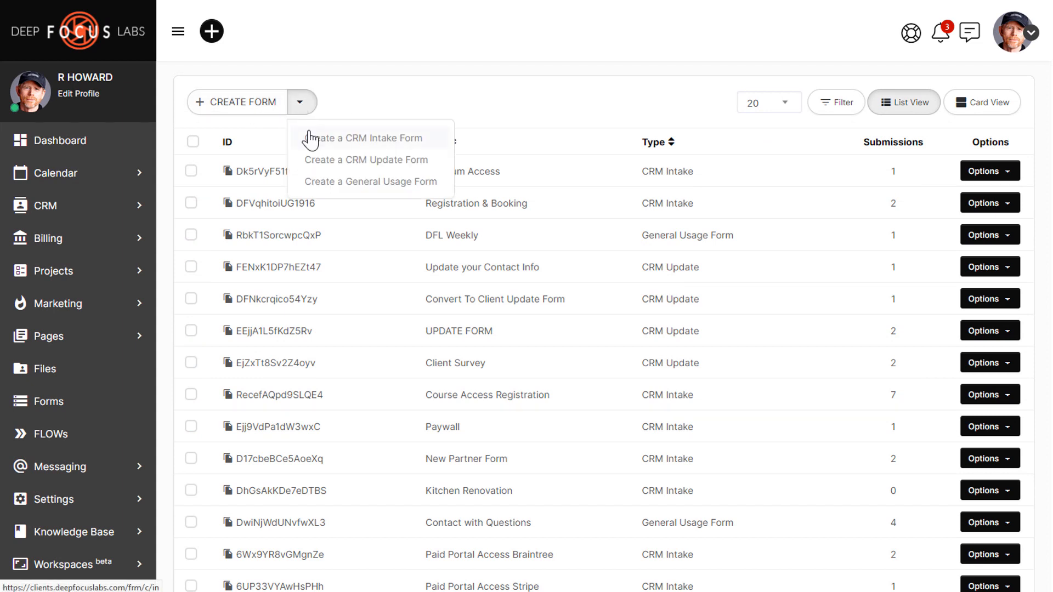
pyautogui.click(311, 138)
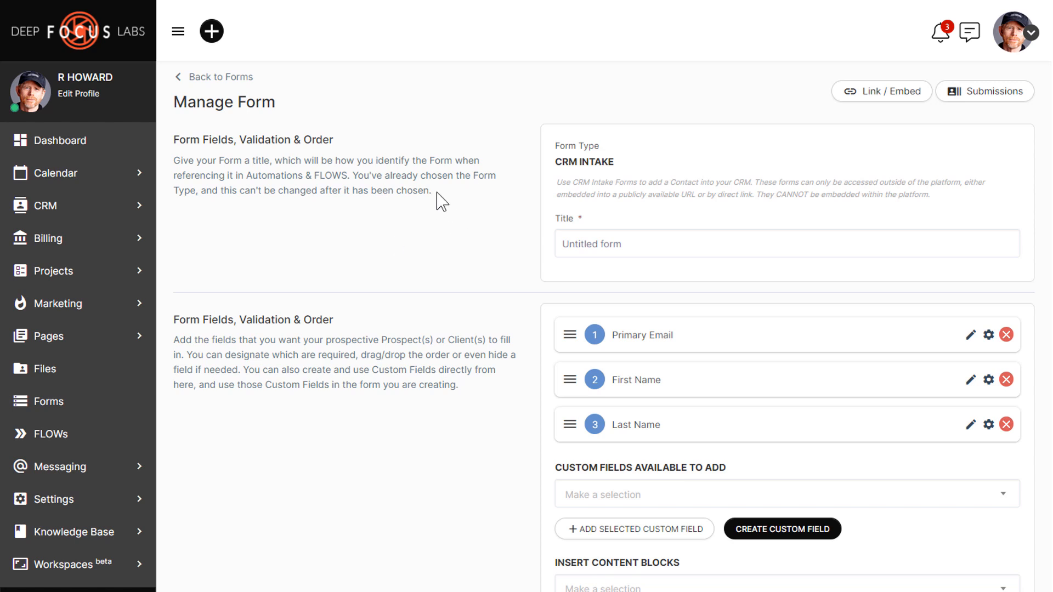
# Step: Enter 'Book Cover Design' as the form title, then scroll to Form Actions
pyautogui.click(628, 245)
pyautogui.write('Book Cover Design')
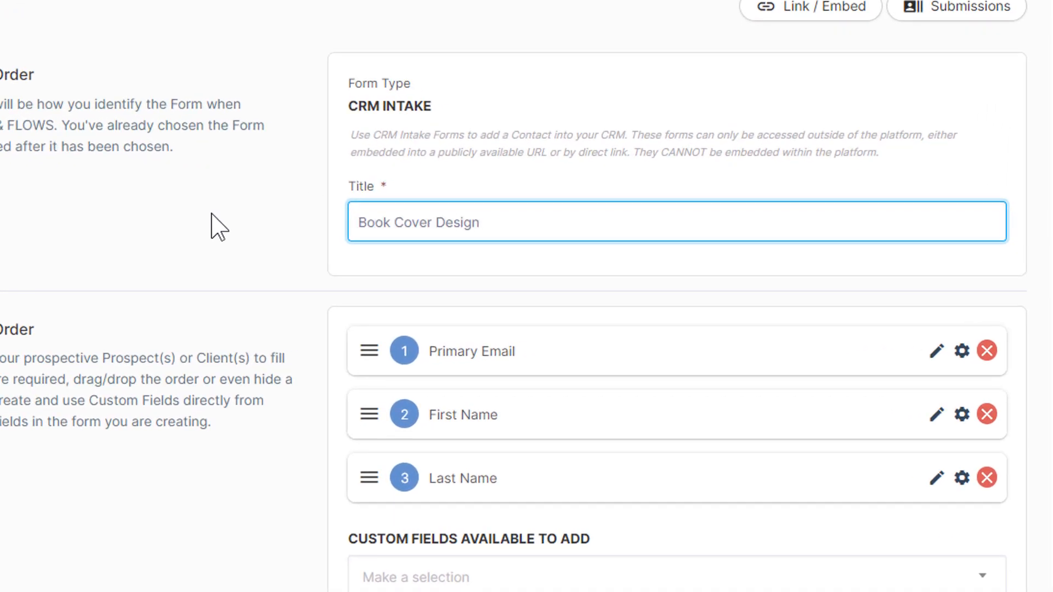
pyautogui.click(211, 215)
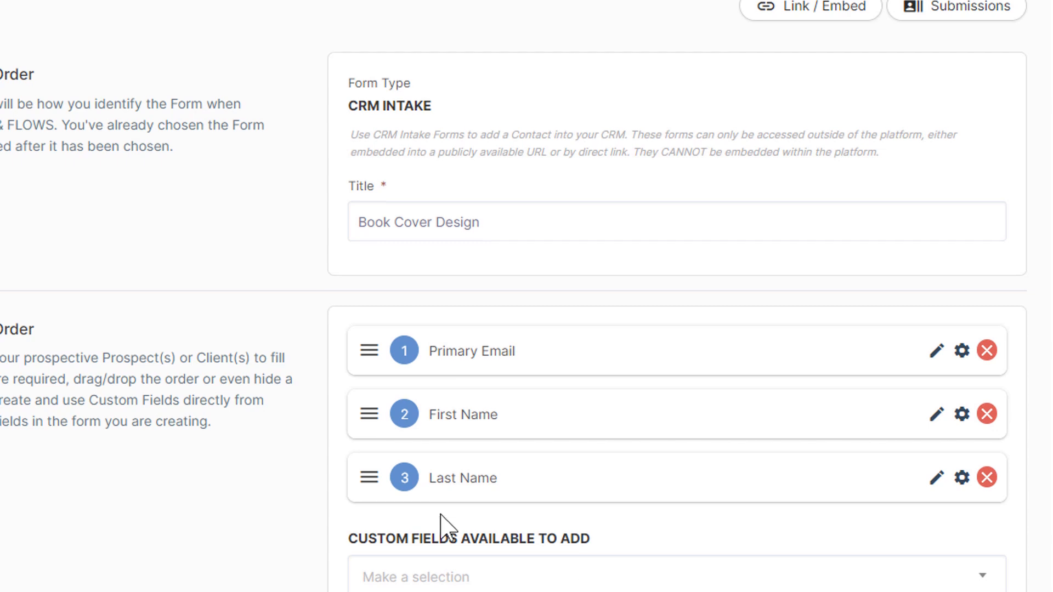
pyautogui.scroll(-3, 373, 450)
pyautogui.scroll(-3, 304, 323)
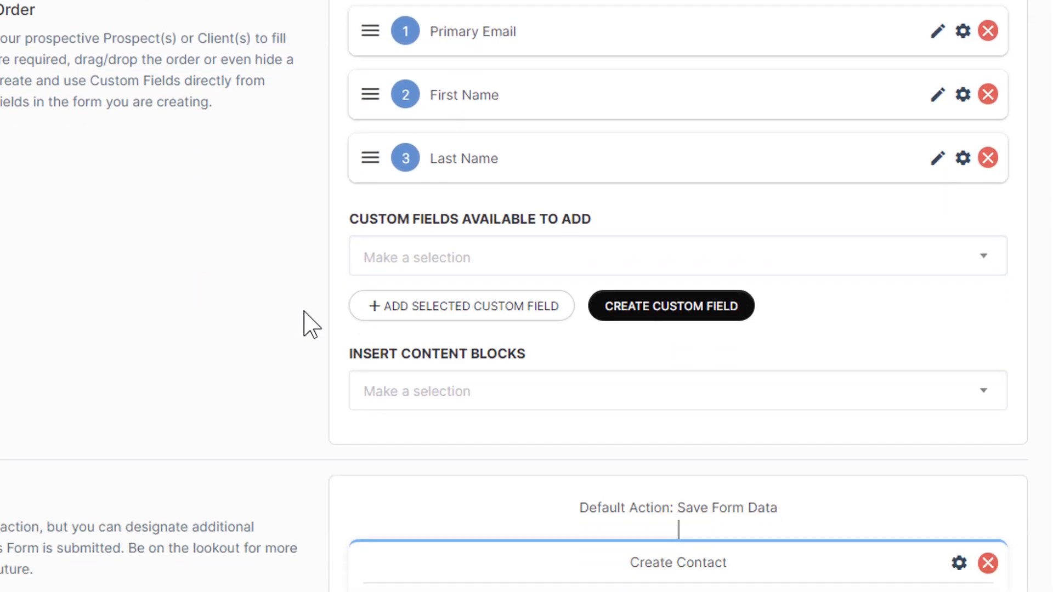
pyautogui.scroll(-8, 527, 403)
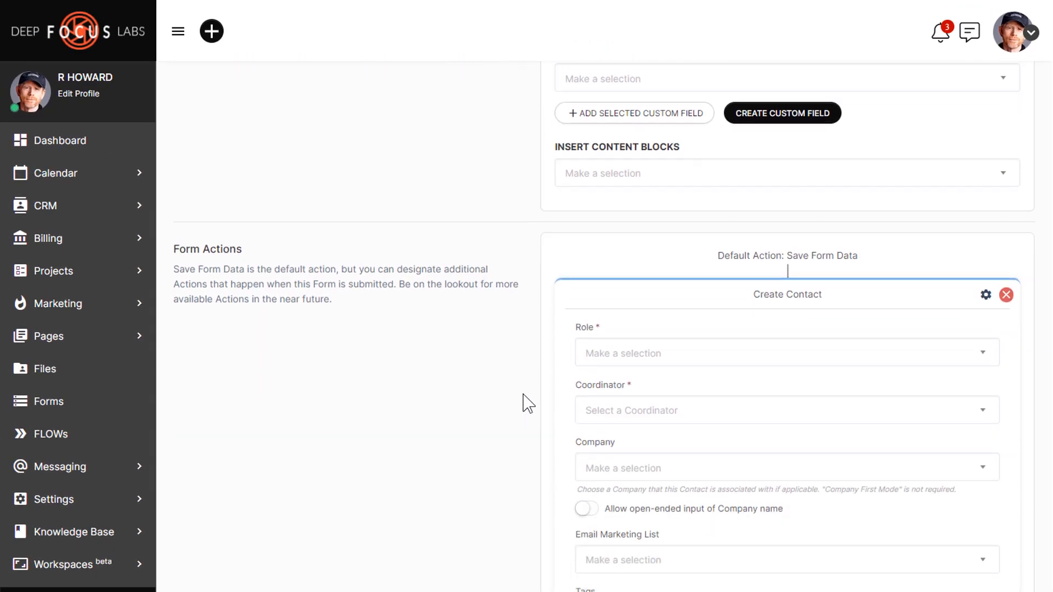
pyautogui.scroll(2, 433, 318)
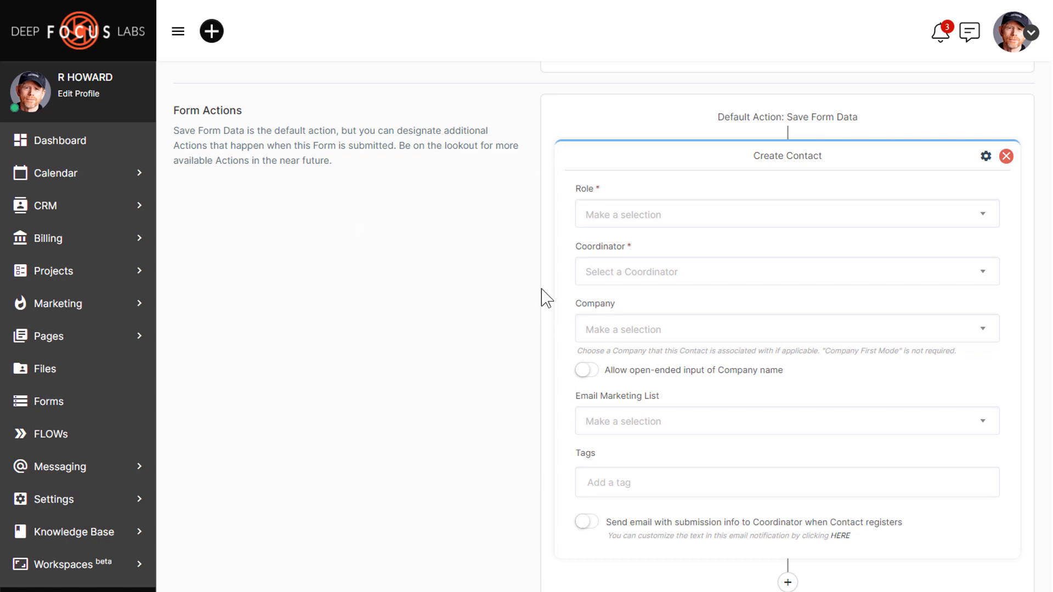
# Step: Set the Create Contact role to Client with the account owner as coordinator
pyautogui.click(597, 222)
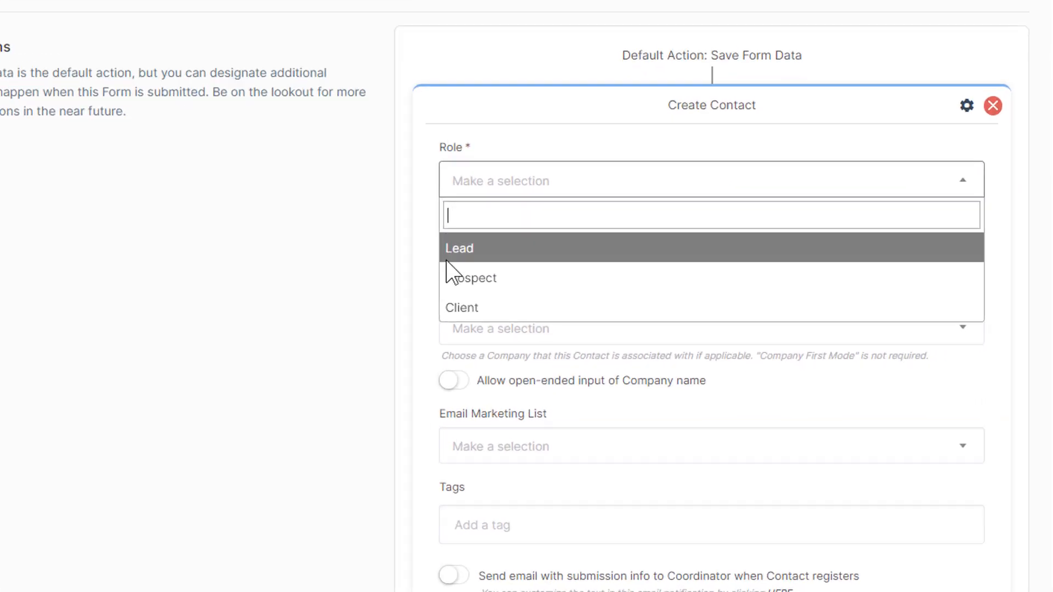
pyautogui.click(452, 311)
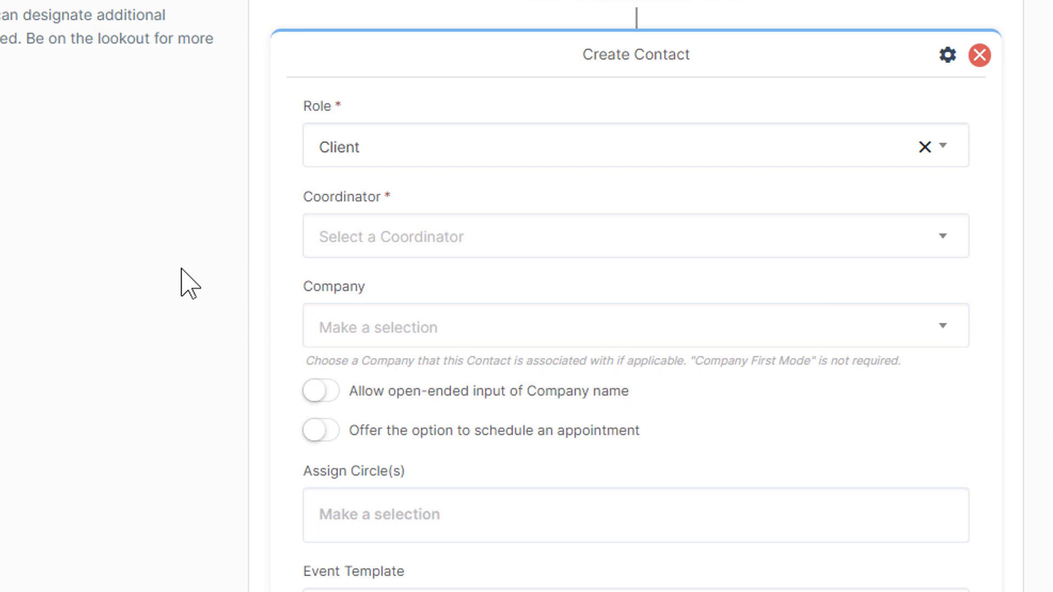
pyautogui.click(336, 242)
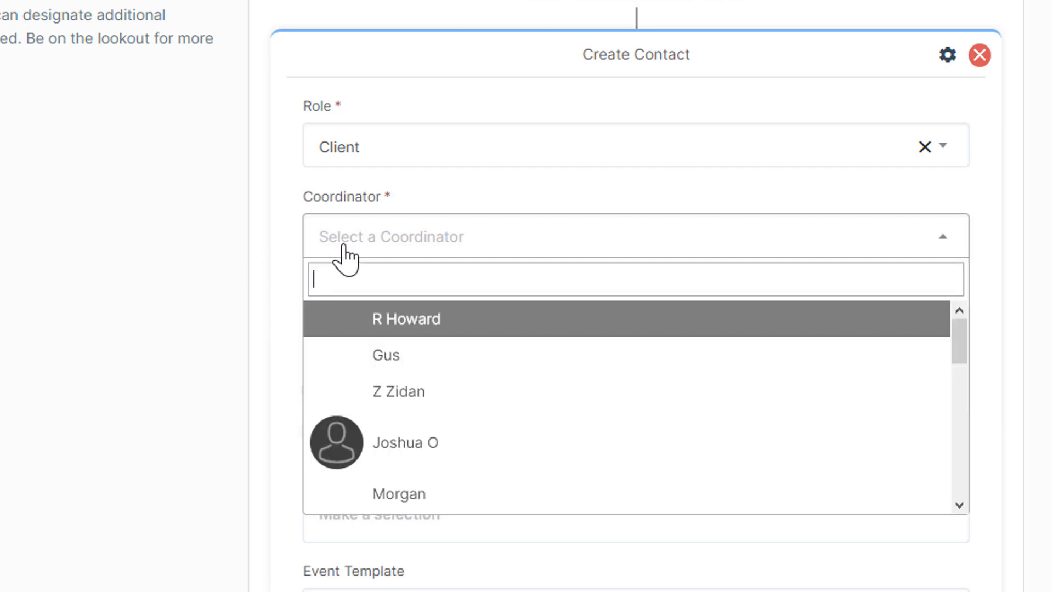
pyautogui.click(335, 328)
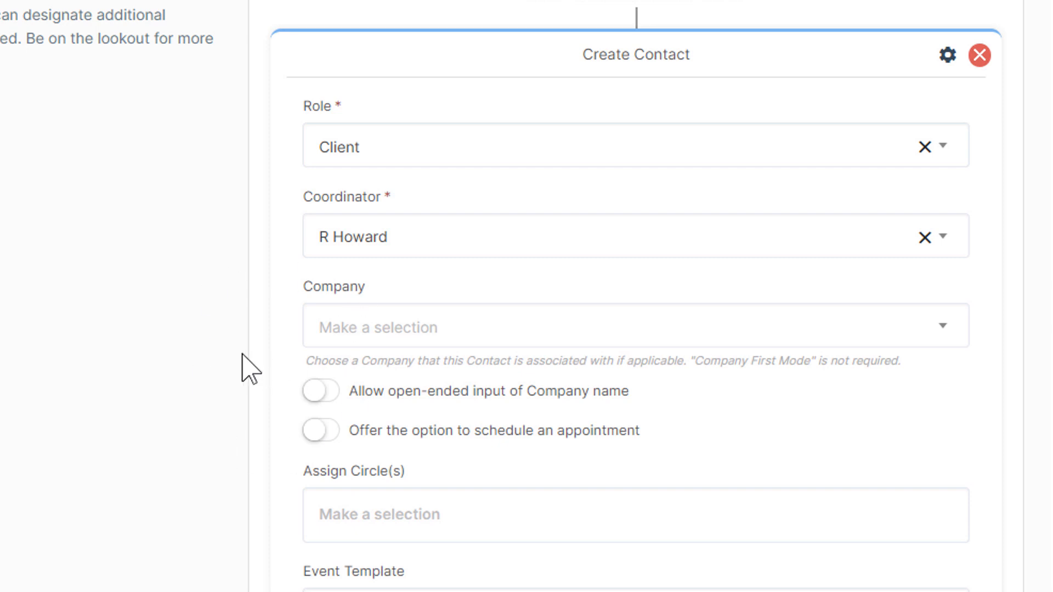
# Step: Assign new contacts to the Book Cover Design circle
pyautogui.scroll(-2, 242, 354)
pyautogui.scroll(-2, 242, 369)
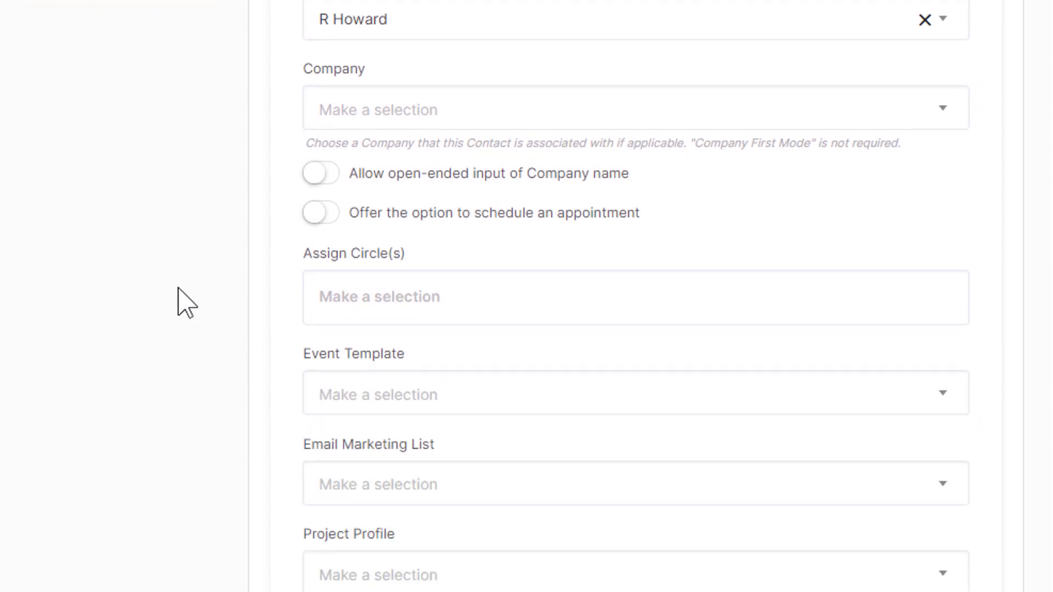
pyautogui.click(364, 302)
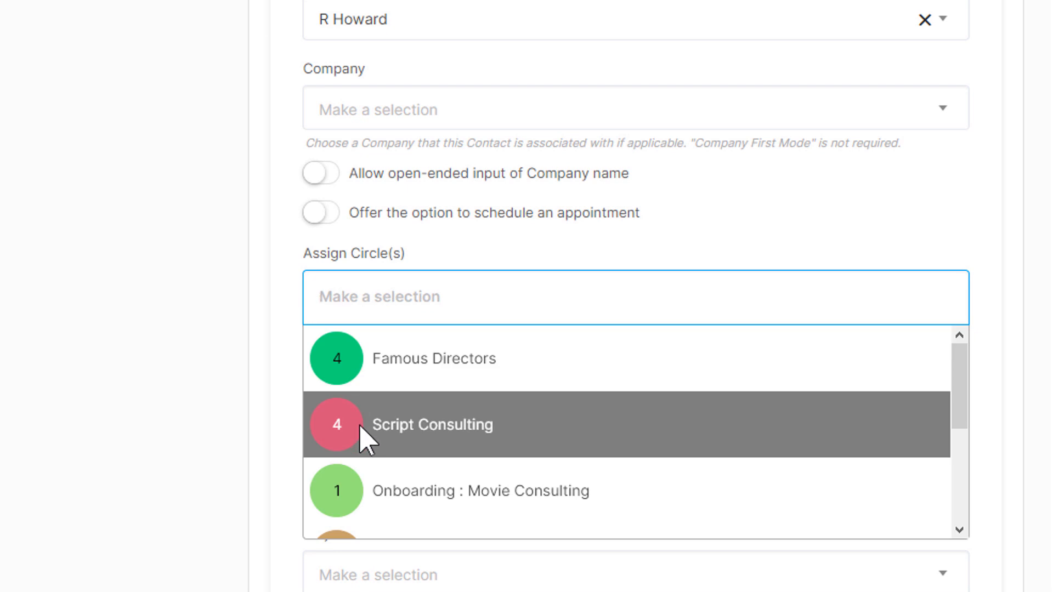
pyautogui.scroll(-2, 365, 439)
pyautogui.scroll(-1, 363, 439)
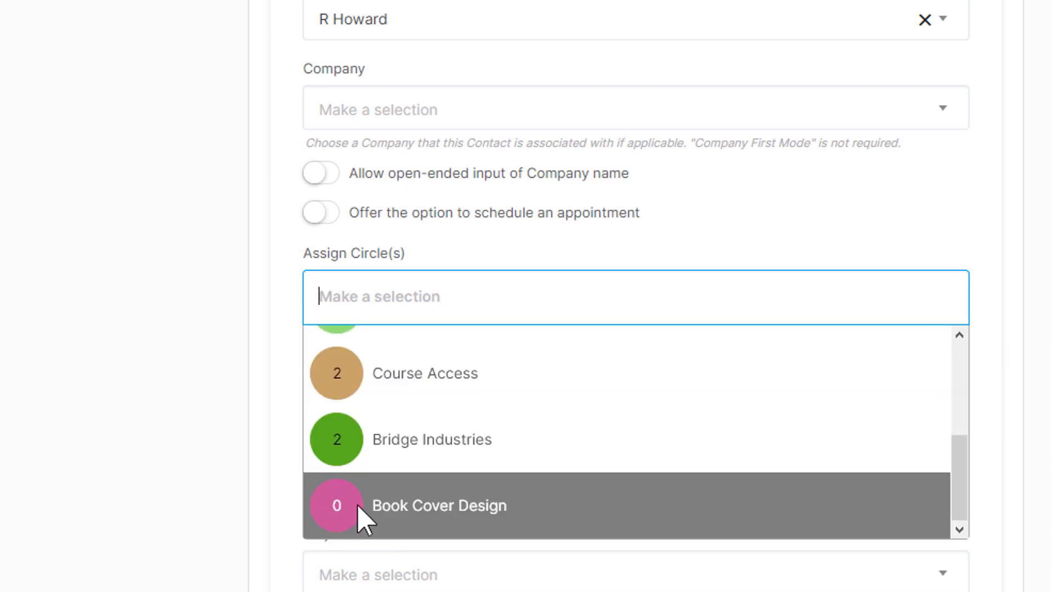
pyautogui.click(362, 516)
pyautogui.click(125, 392)
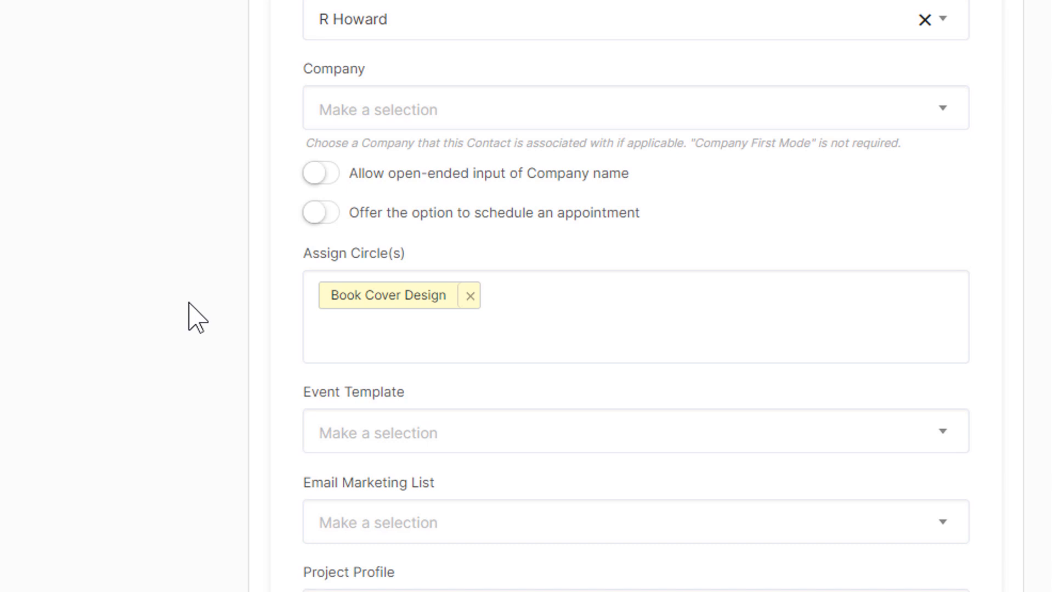
# Step: Turn on the coordinator submission-info email and the automatic welcome email
pyautogui.scroll(-8, 194, 317)
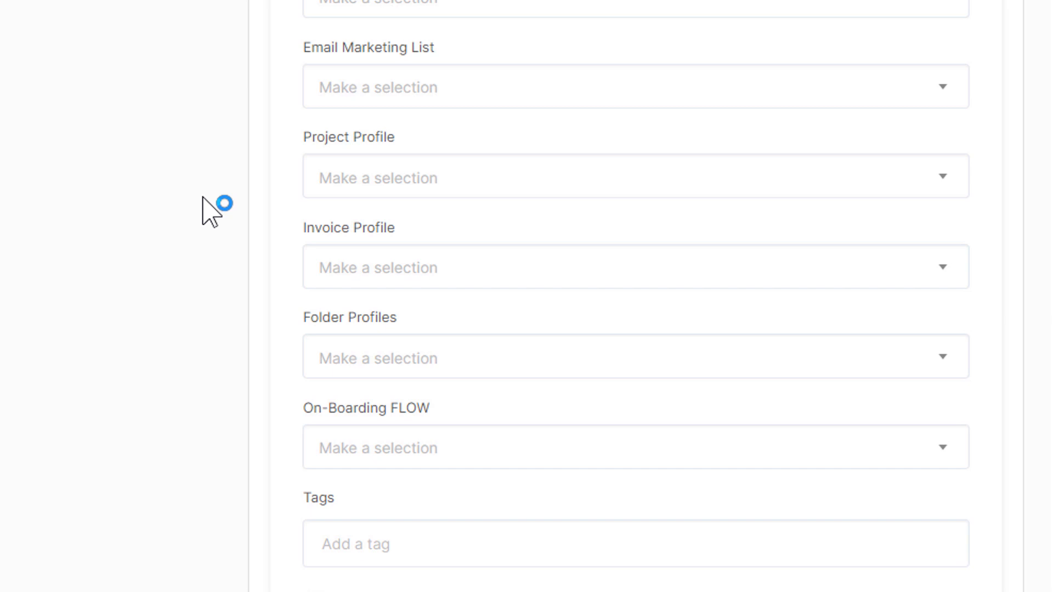
pyautogui.scroll(-6, 210, 211)
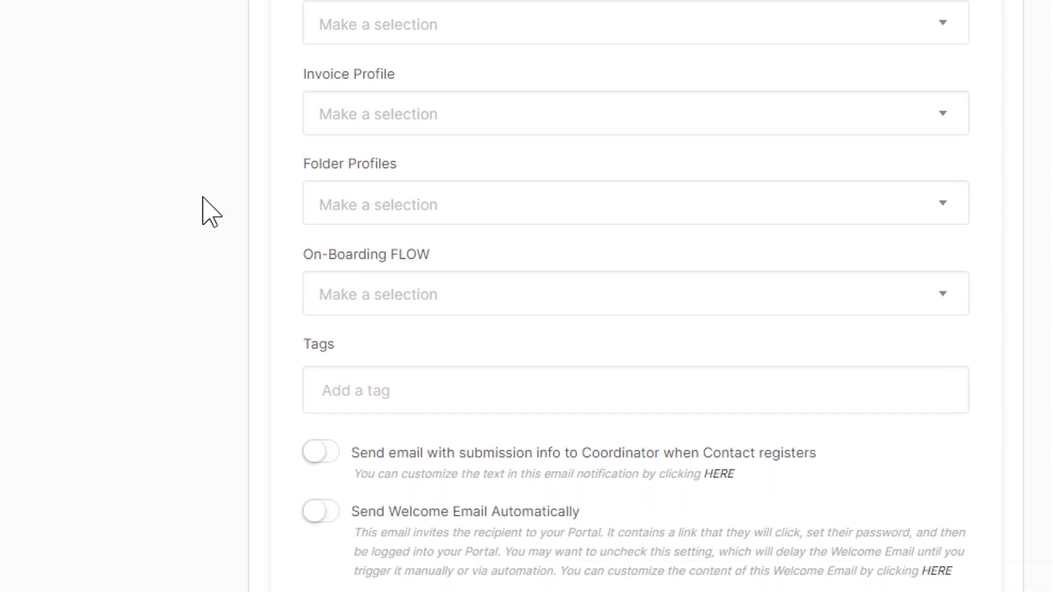
pyautogui.scroll(-1, 202, 197)
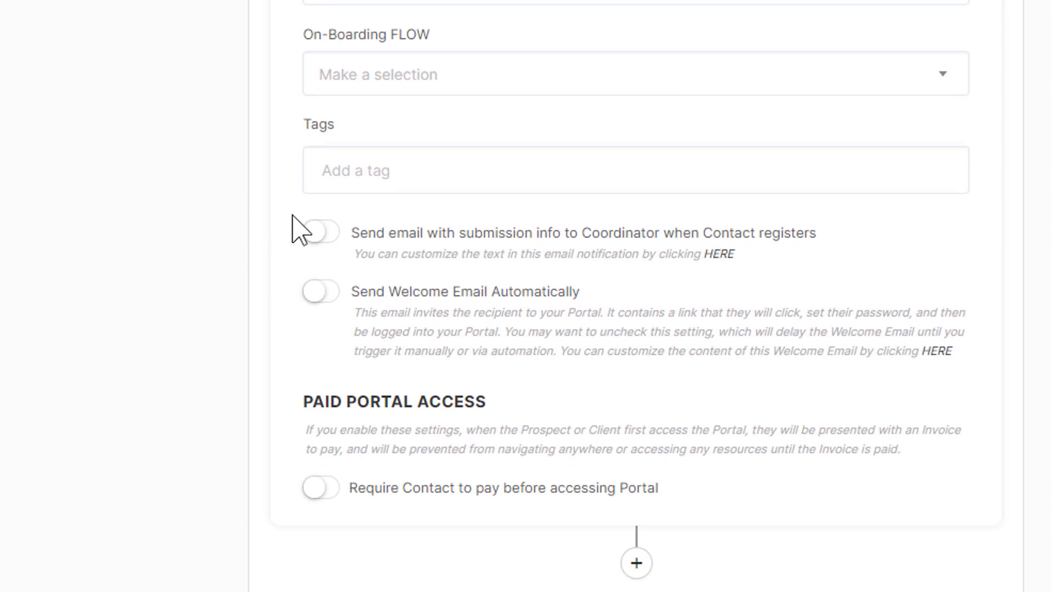
pyautogui.click(317, 233)
pyautogui.scroll(8, 170, 249)
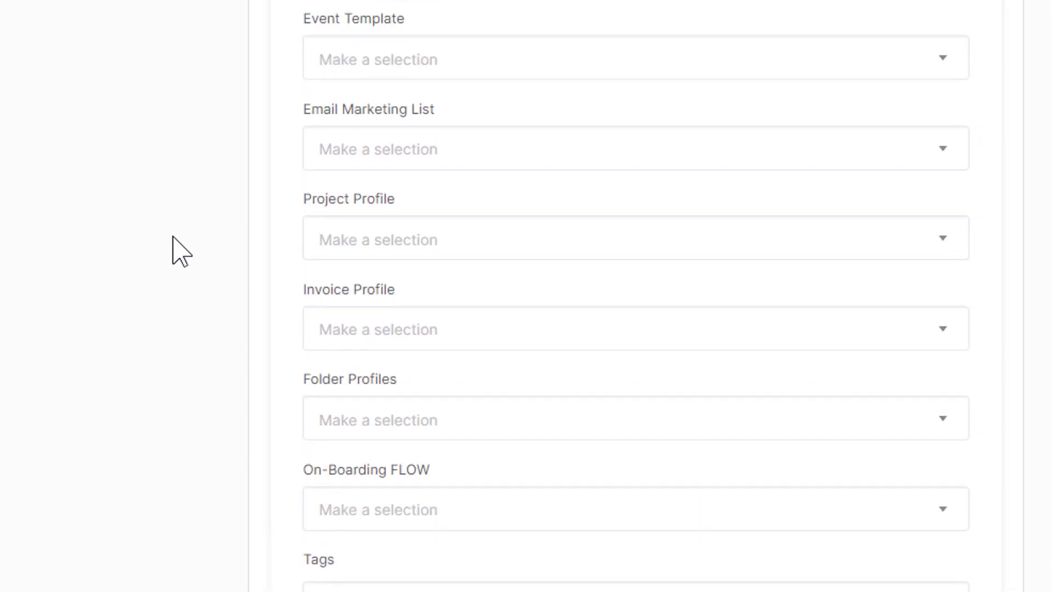
pyautogui.scroll(10, 170, 249)
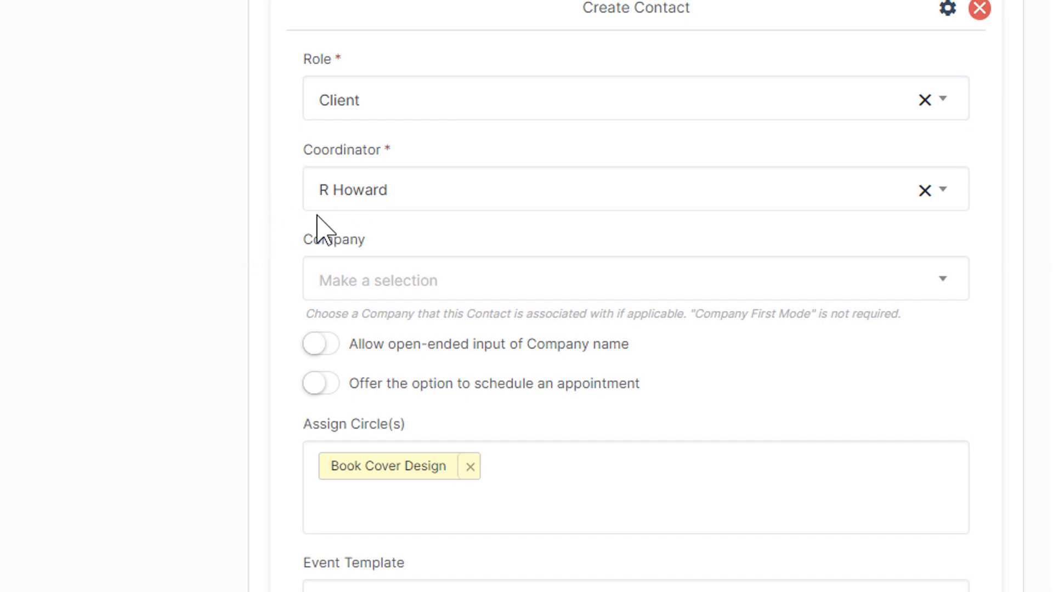
pyautogui.scroll(-15, 137, 237)
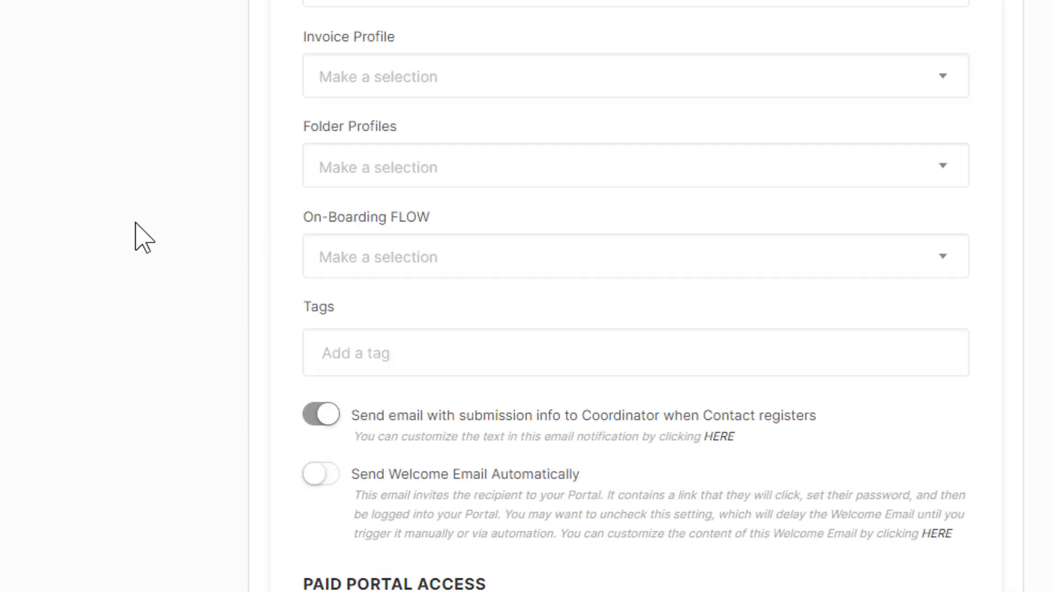
pyautogui.click(321, 411)
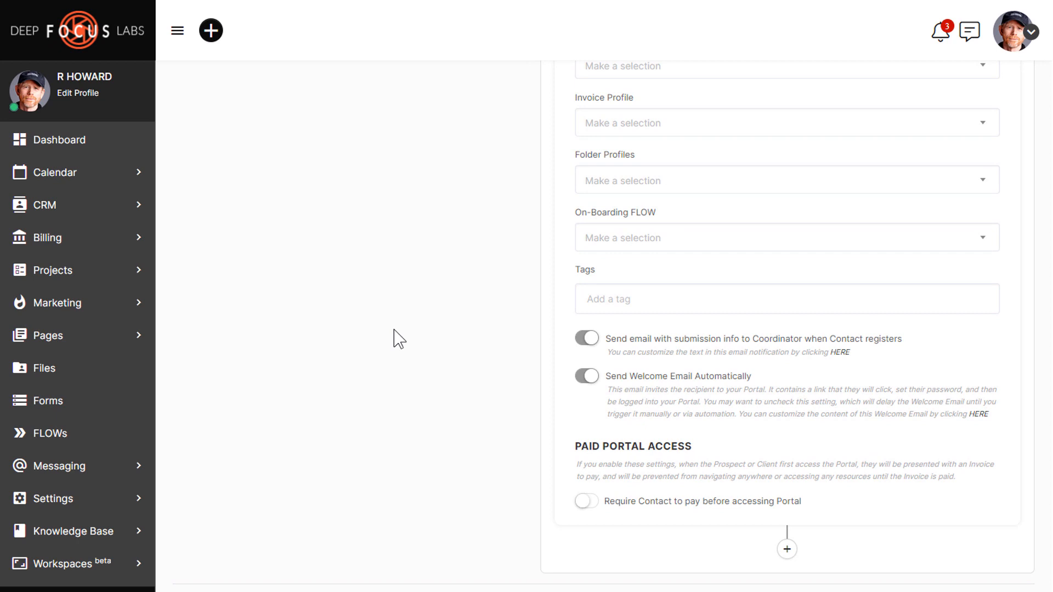
pyautogui.scroll(-2, 399, 339)
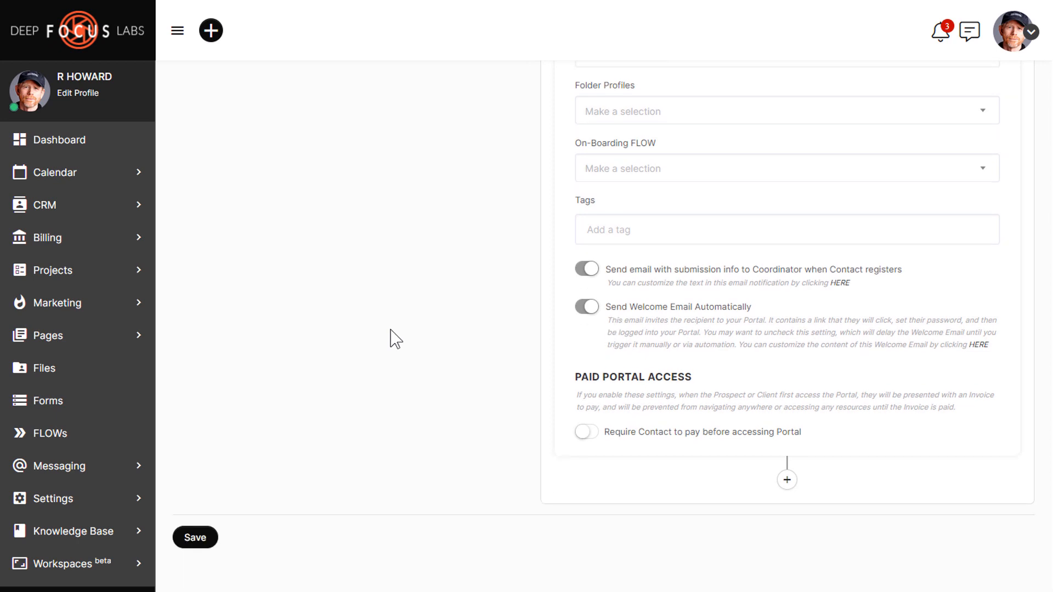
# Step: Save the form and scroll through it to review the Book Title and Book Genre fields
pyautogui.click(203, 540)
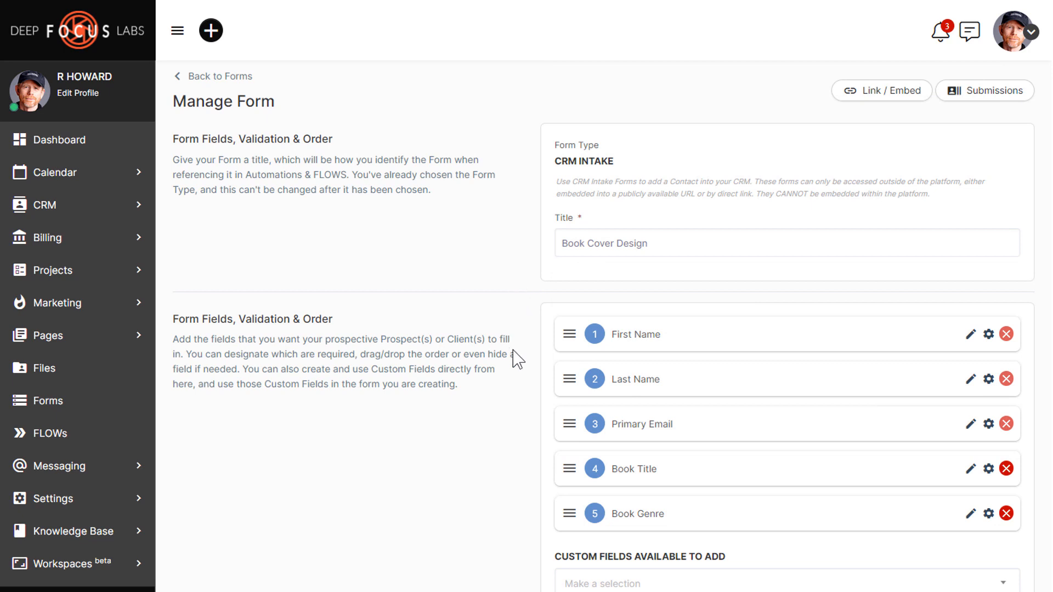
pyautogui.scroll(-1, 518, 430)
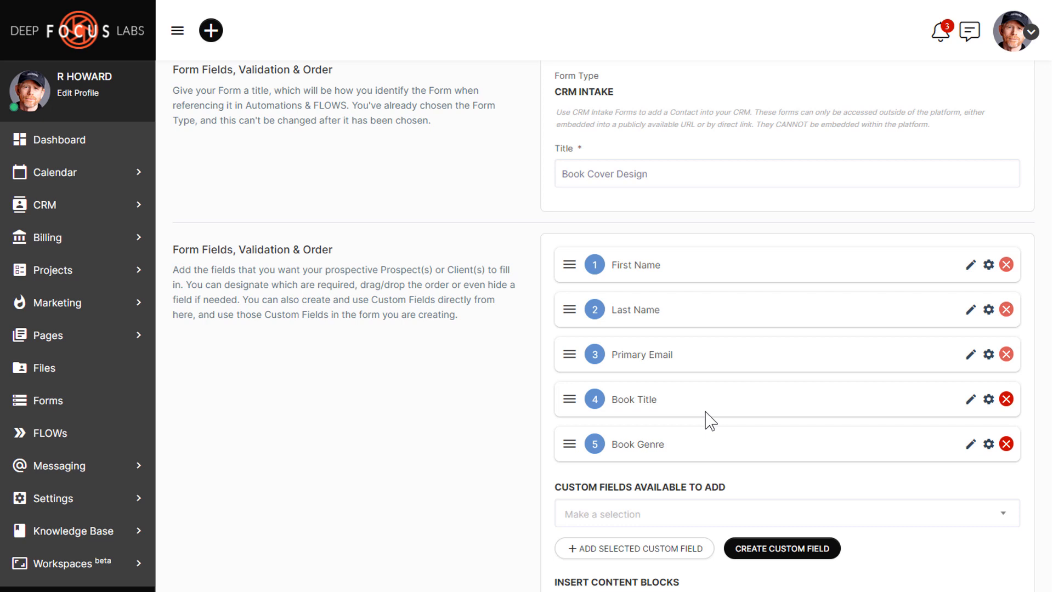
pyautogui.scroll(-15, 493, 373)
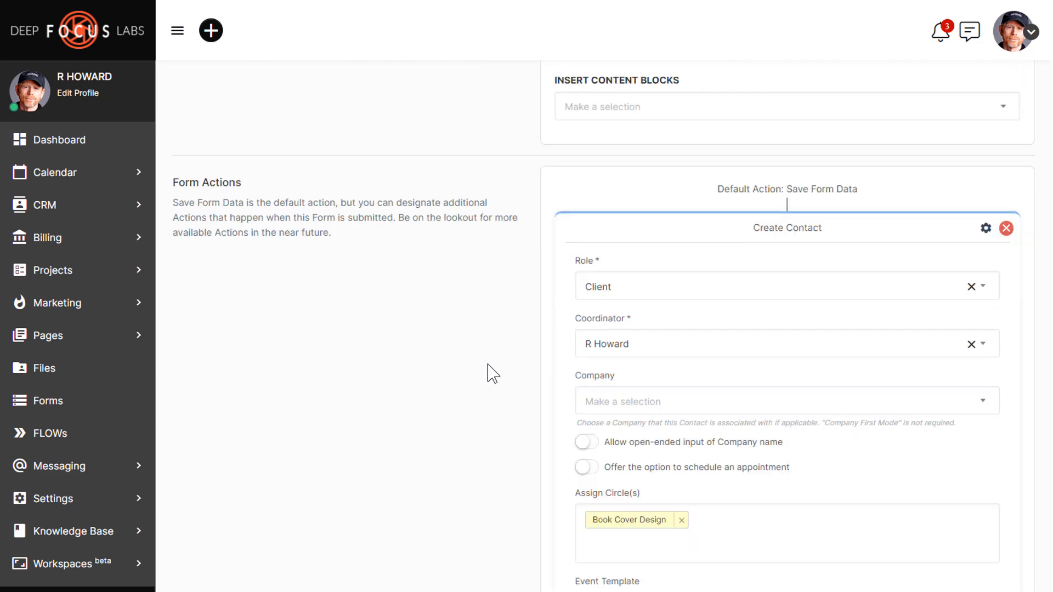
pyautogui.scroll(-5, 491, 372)
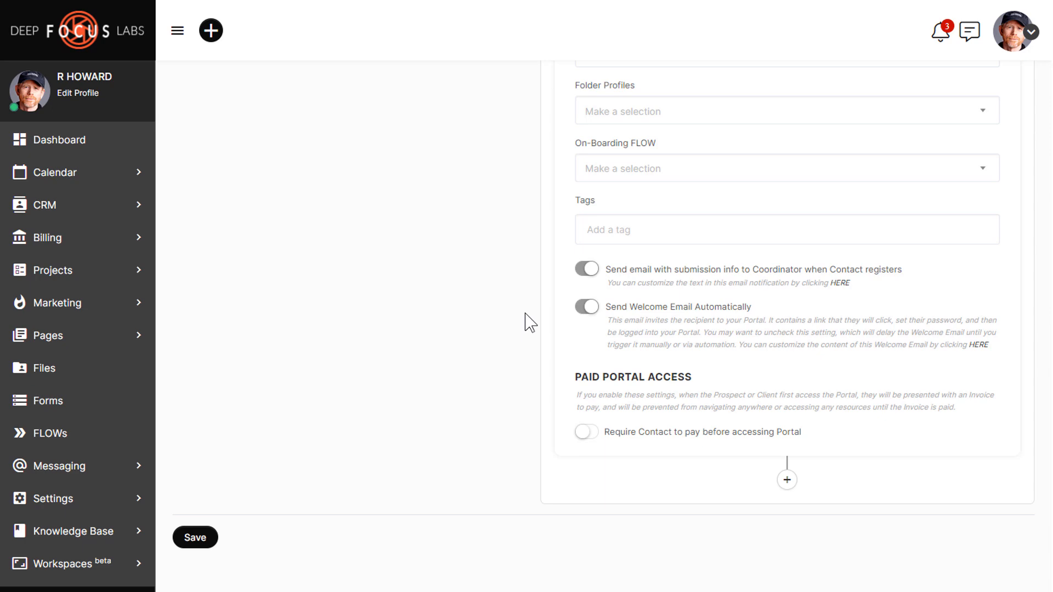
pyautogui.scroll(20, 530, 322)
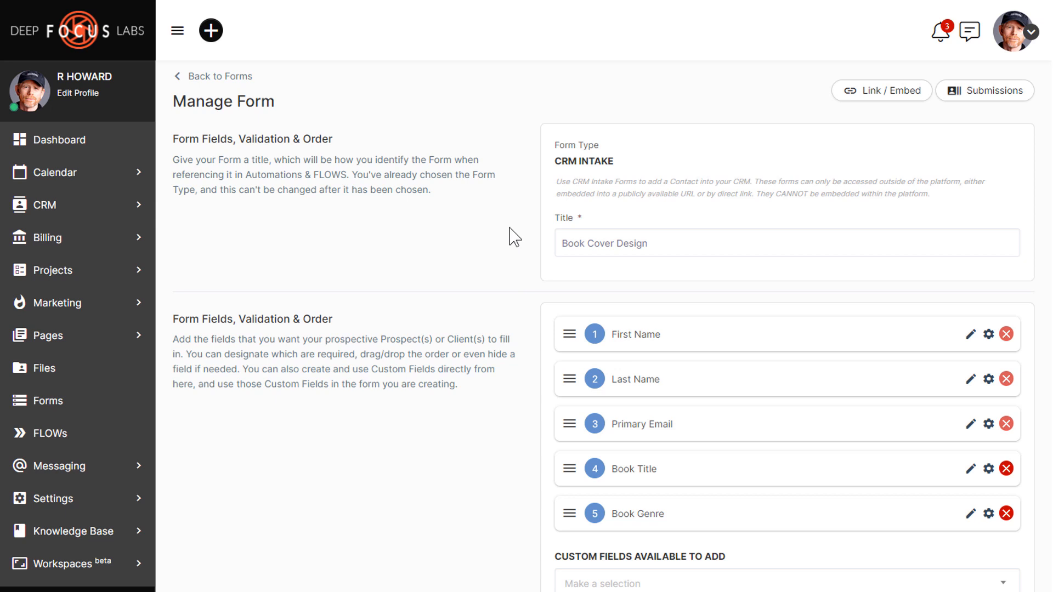
# Step: Review the Link / Embed Form options and copy the form's embed script
pyautogui.click(882, 103)
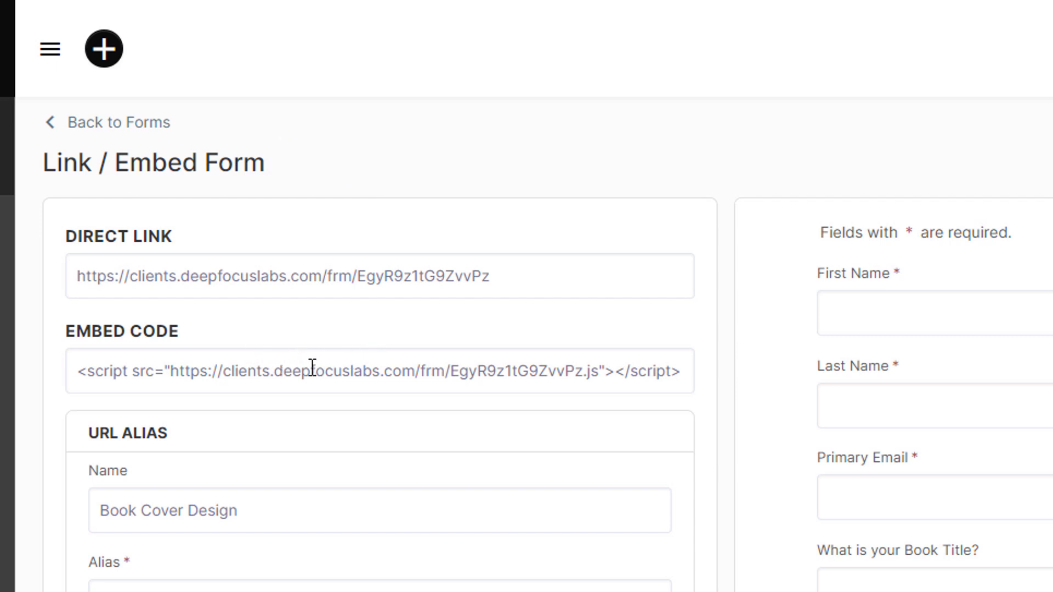
pyautogui.scroll(-1, 338, 383)
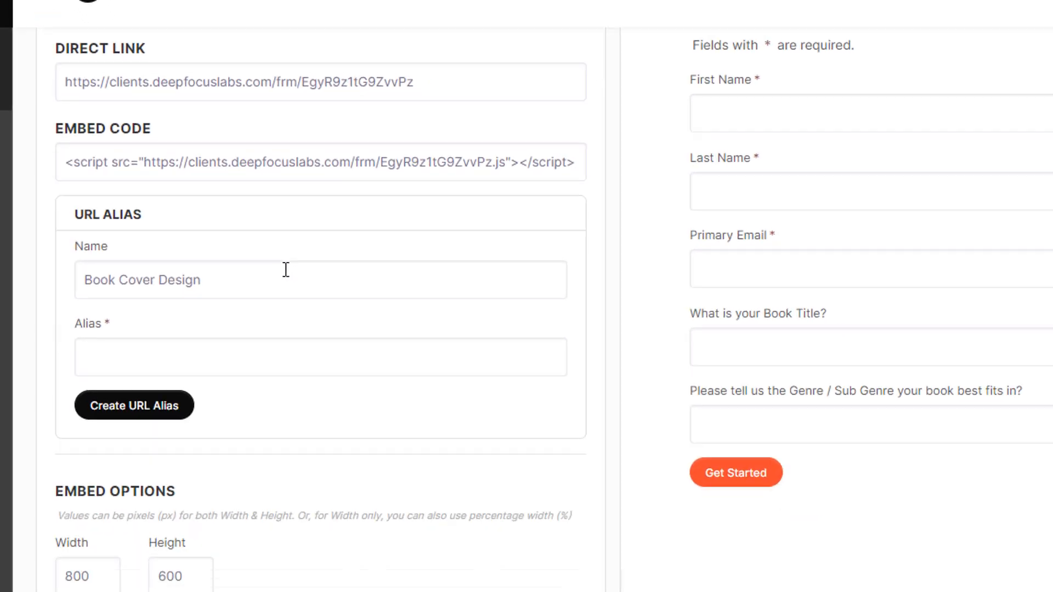
pyautogui.scroll(-5, 286, 270)
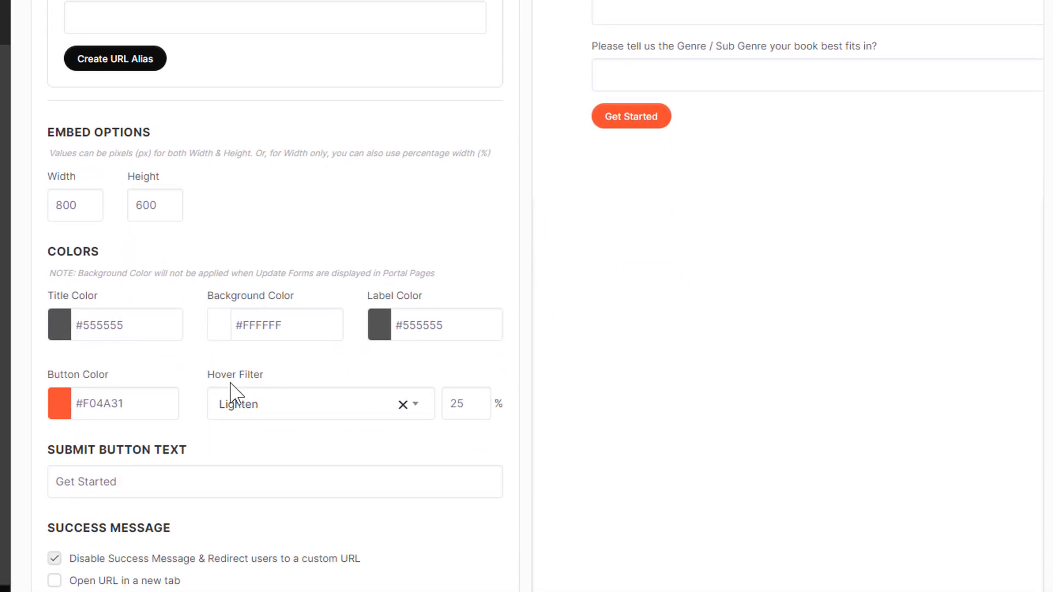
pyautogui.scroll(-3, 161, 357)
pyautogui.scroll(-1, 161, 357)
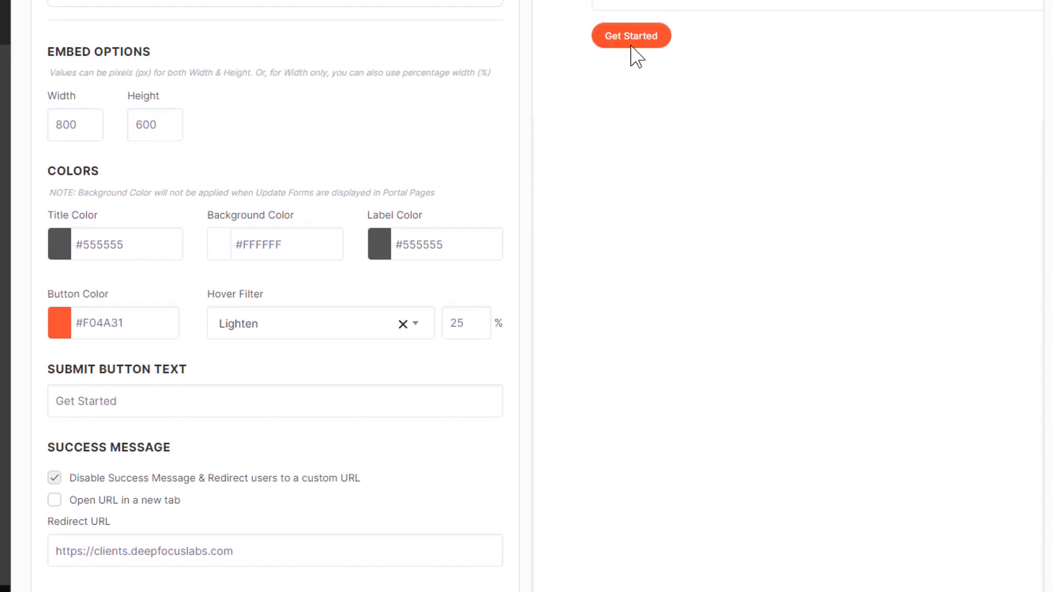
pyautogui.scroll(-3, 205, 379)
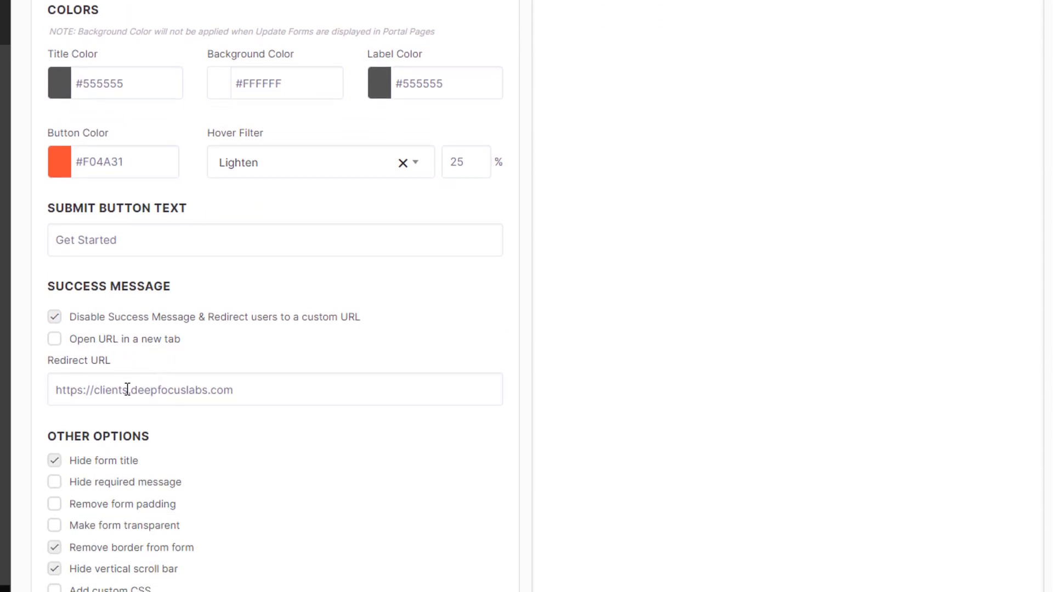
pyautogui.scroll(-2, 225, 392)
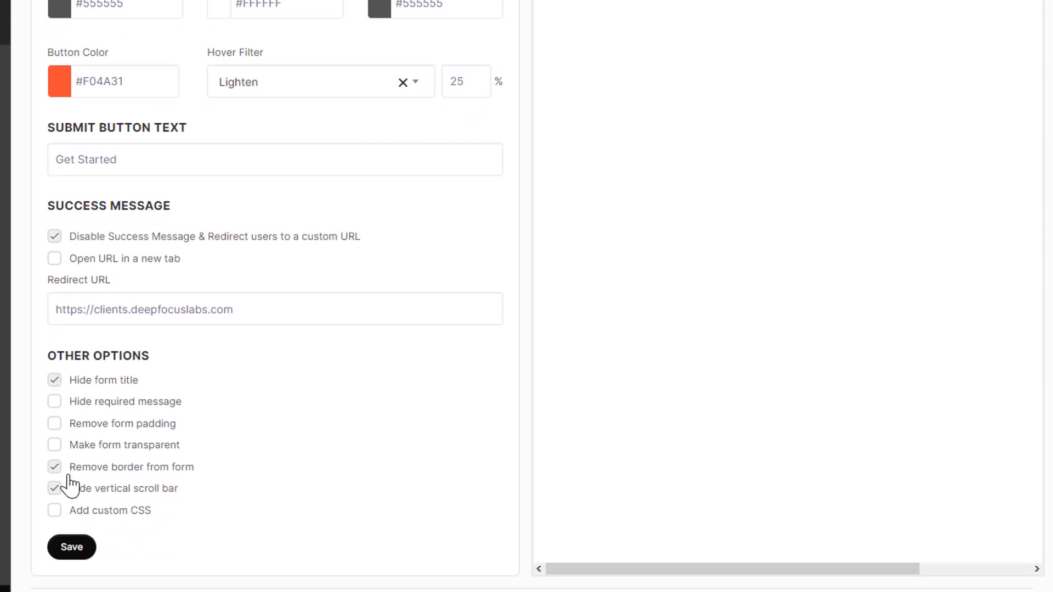
pyautogui.scroll(10, 384, 390)
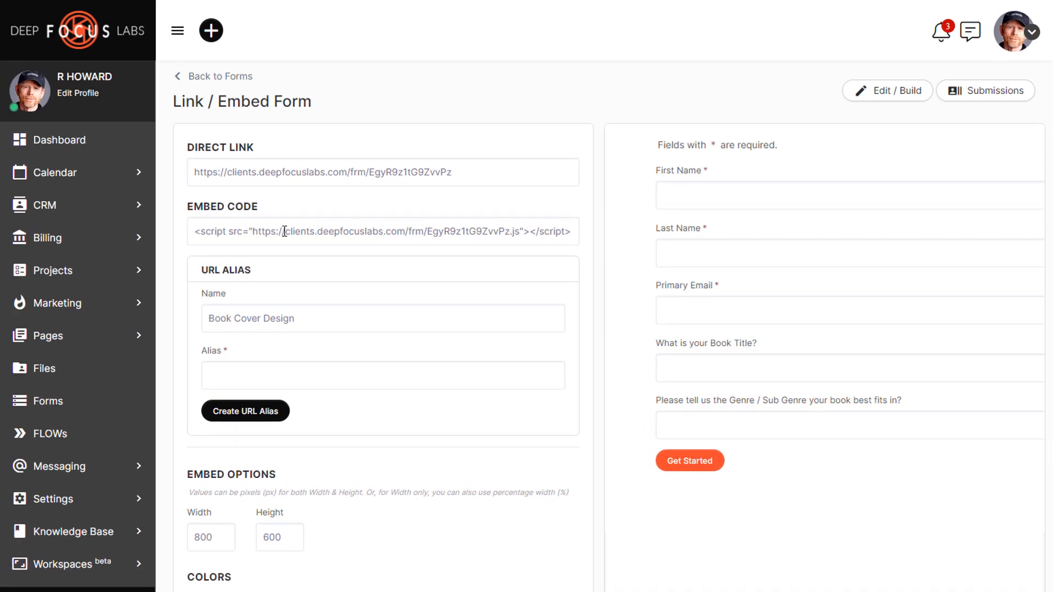
pyautogui.click(284, 231)
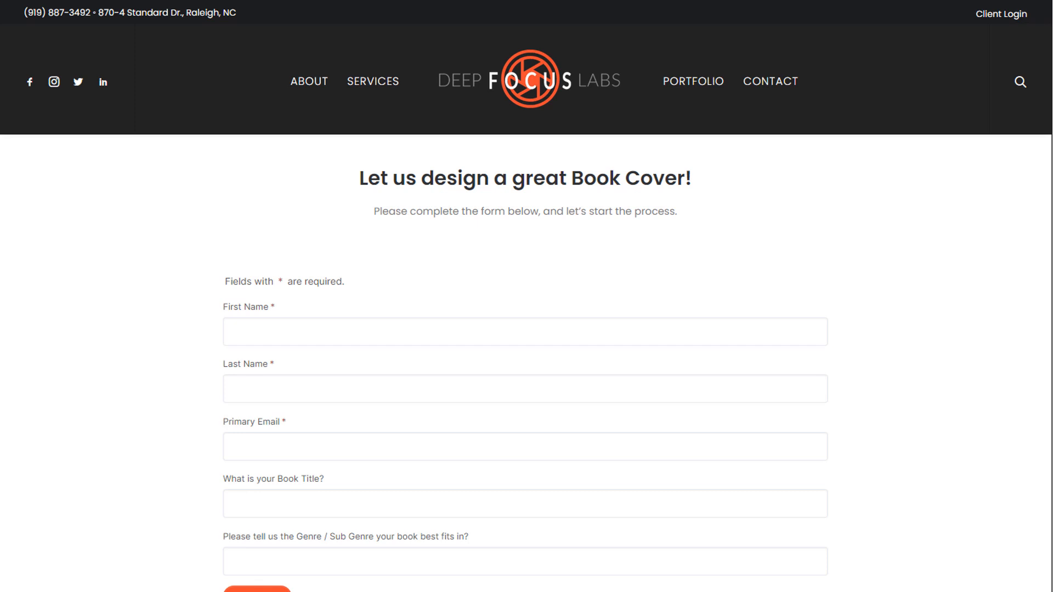
# Step: Scroll the website's book cover page to check the embedded form down to Get Started
pyautogui.scroll(-2, 526, 384)
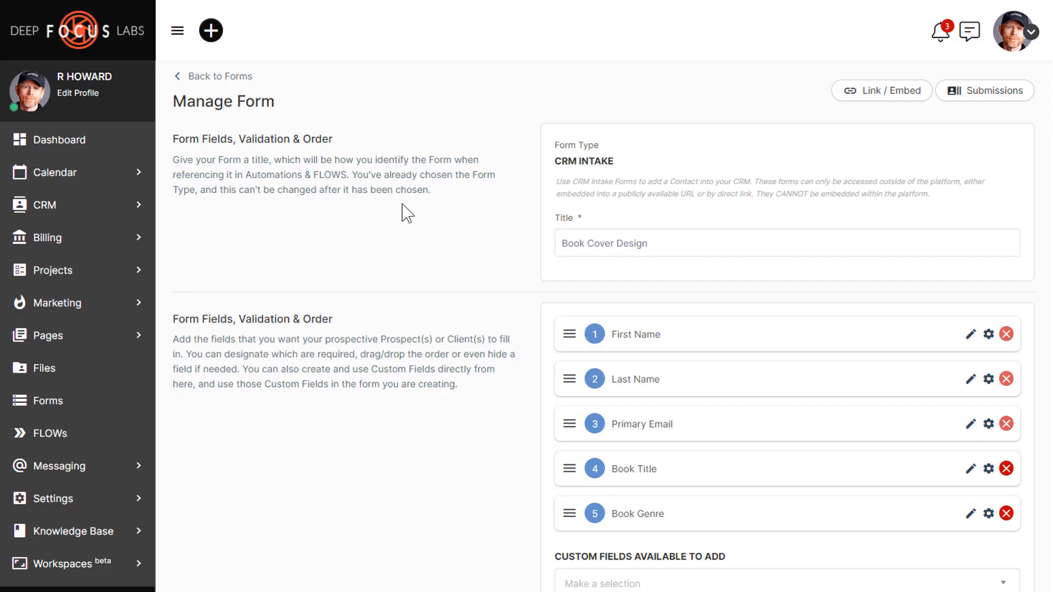
# Step: Look over the Create Contact action's Client role and Book Cover Design circle, then expand Pages
pyautogui.scroll(-8, 409, 214)
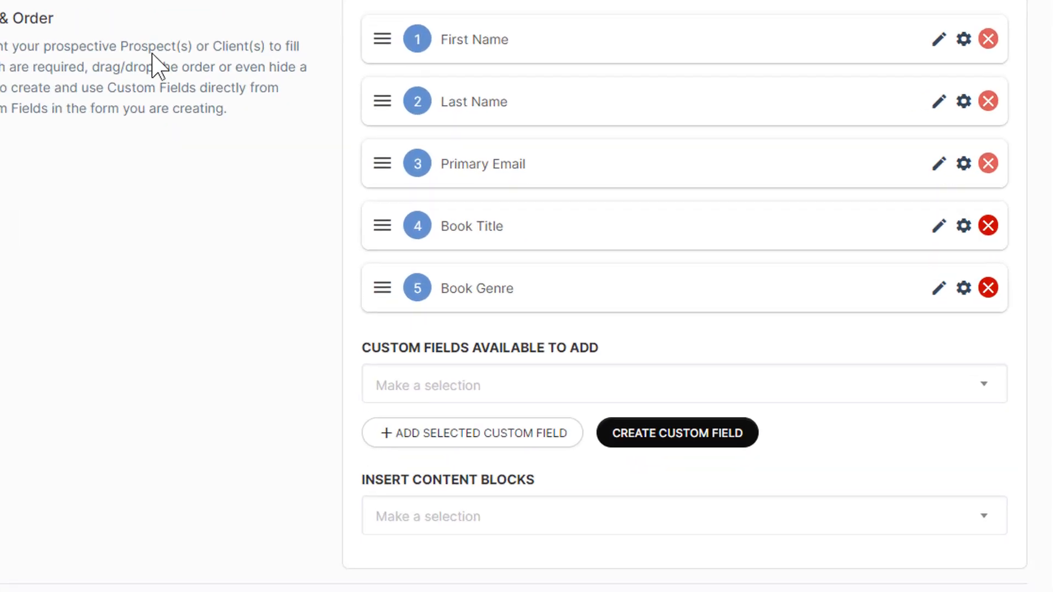
pyautogui.scroll(-5, 134, 50)
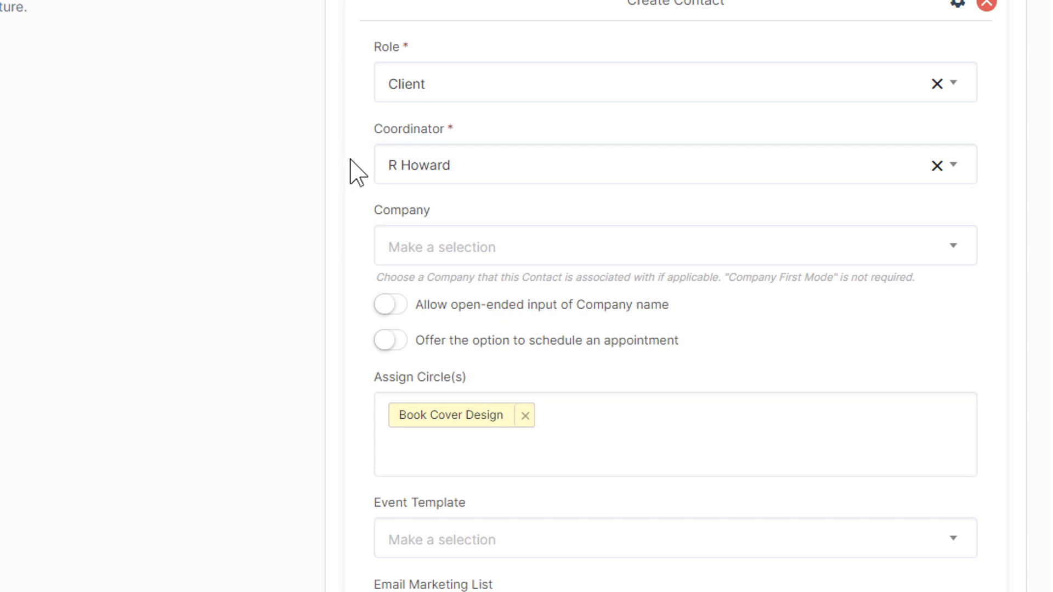
pyautogui.scroll(-2, 216, 148)
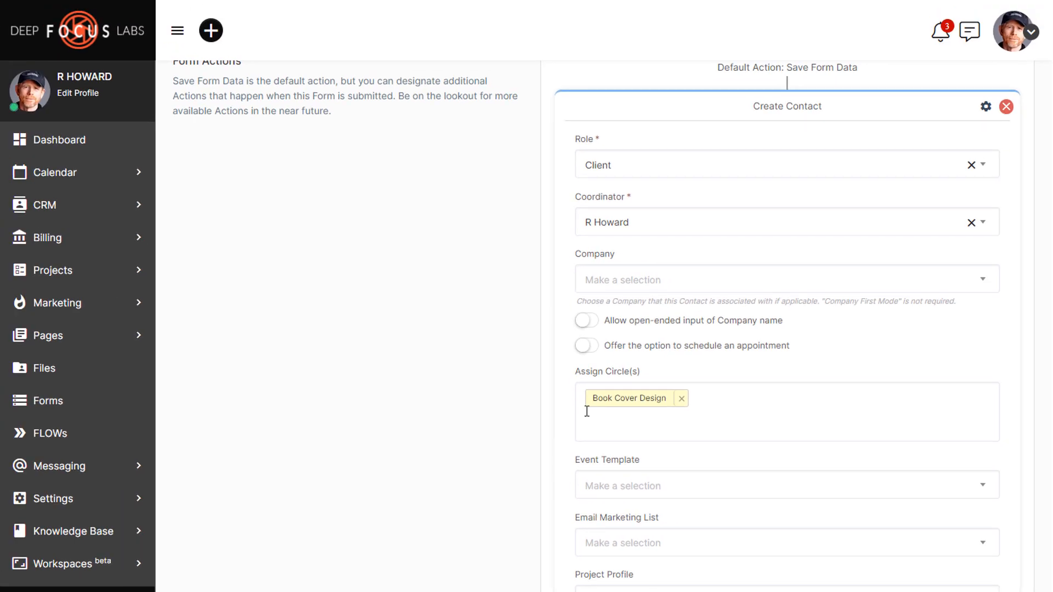
pyautogui.click(123, 335)
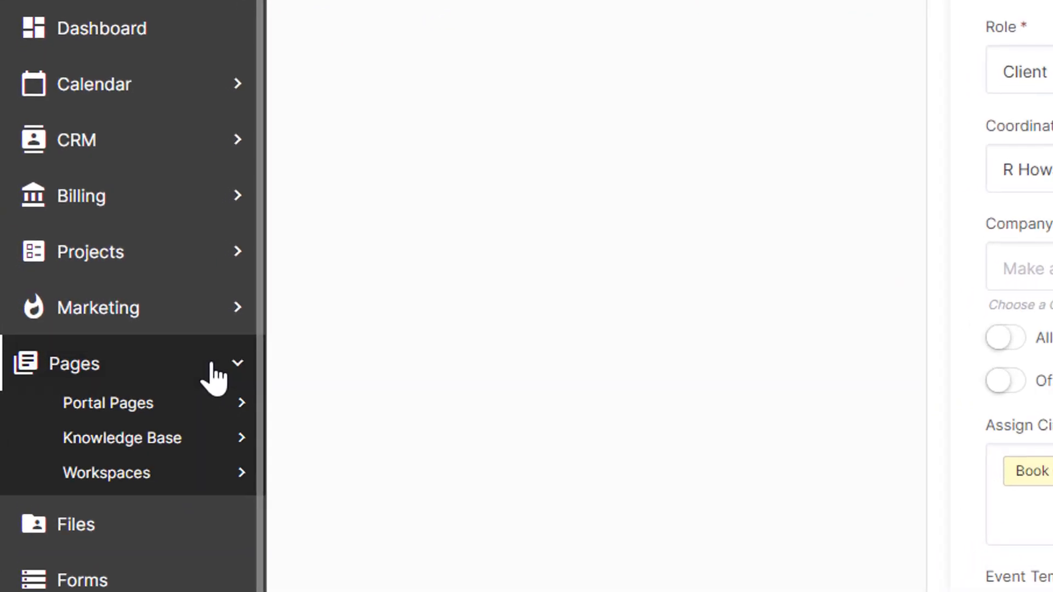
# Step: Start a new portal page and give the Book Cover Design circle access
pyautogui.click(186, 406)
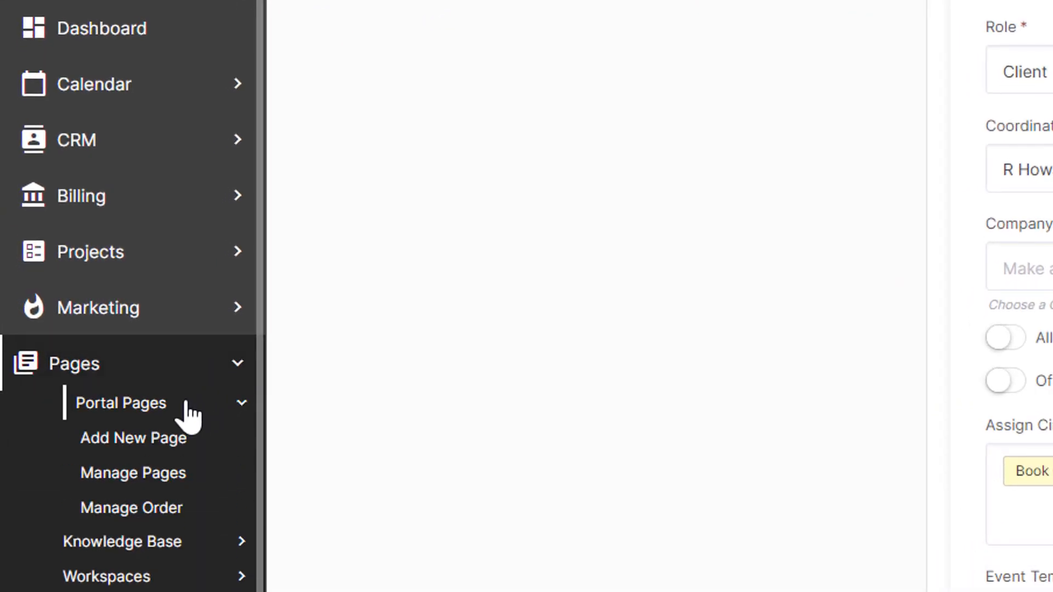
pyautogui.click(112, 439)
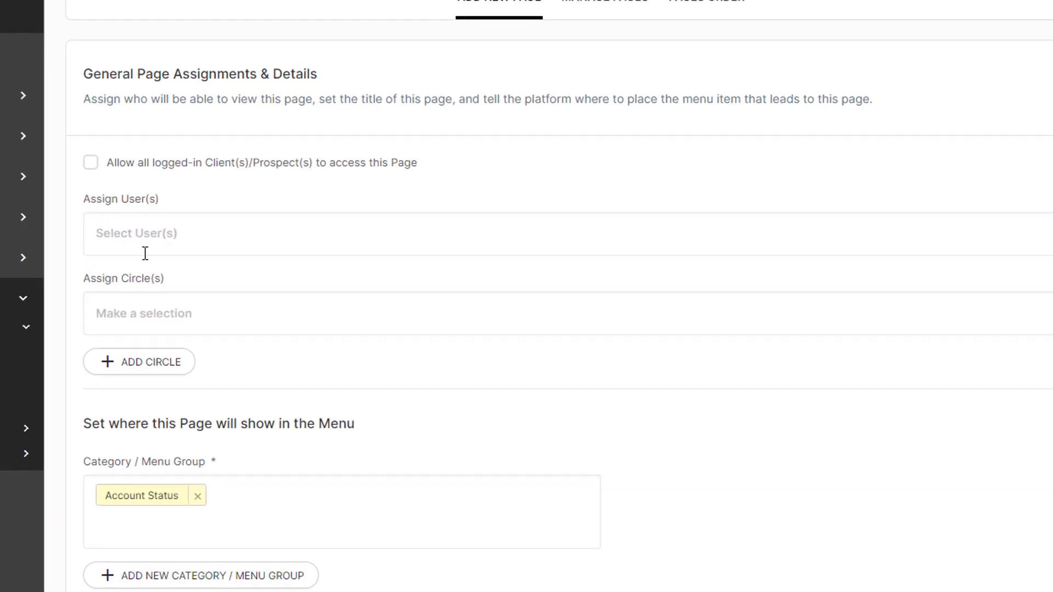
pyautogui.click(152, 299)
pyautogui.write('BOOK')
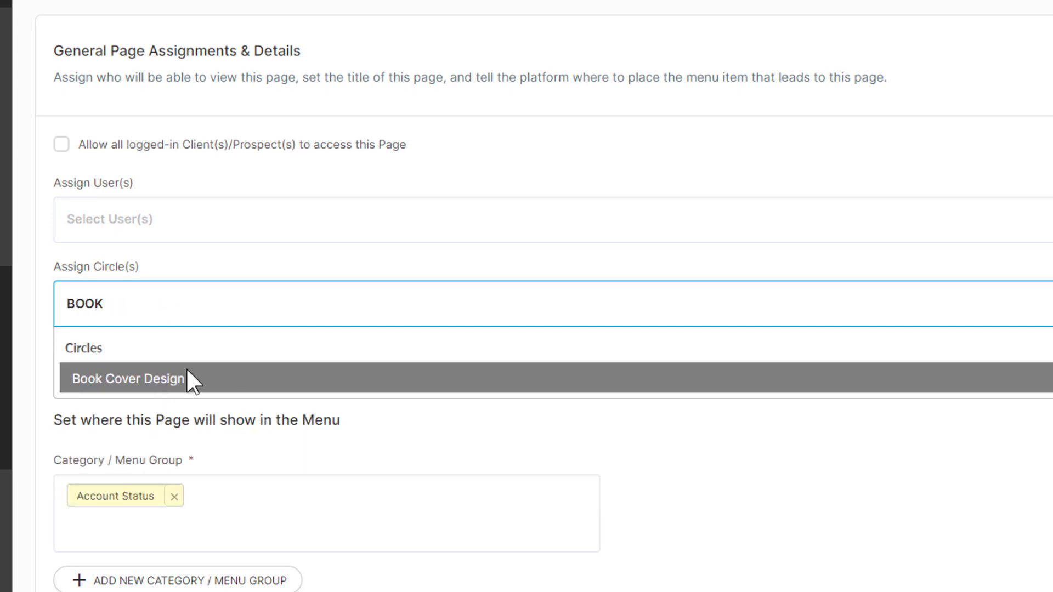
pyautogui.click(186, 373)
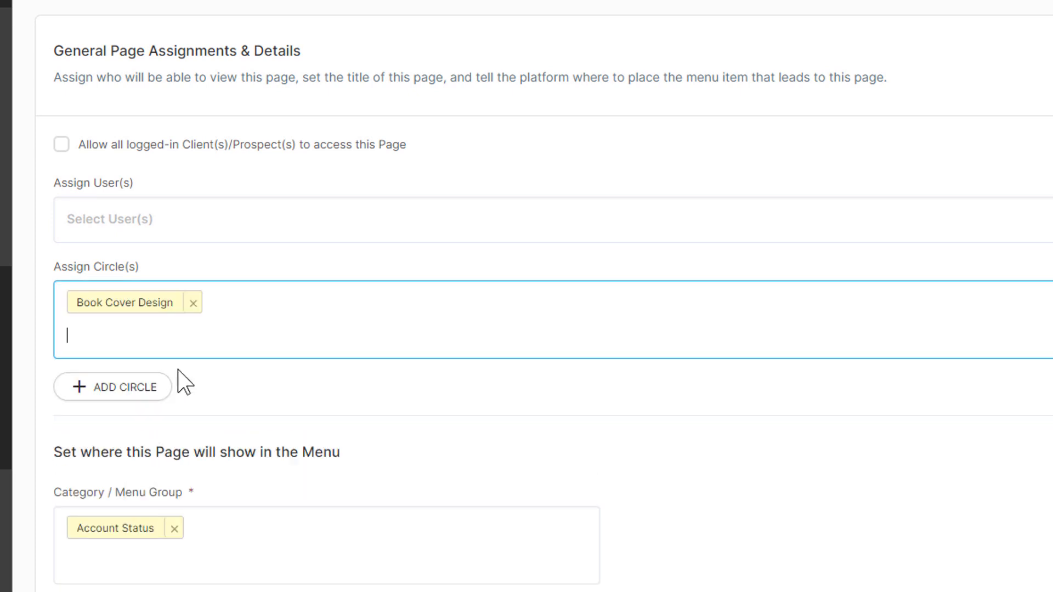
pyautogui.scroll(-2, 258, 396)
pyautogui.scroll(-4, 259, 397)
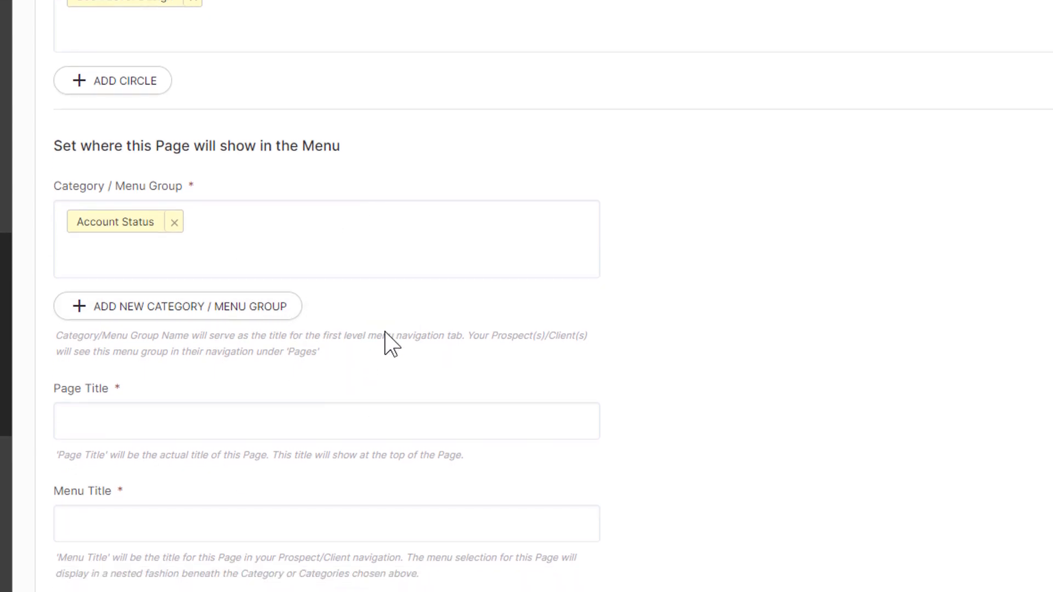
pyautogui.scroll(-2, 386, 335)
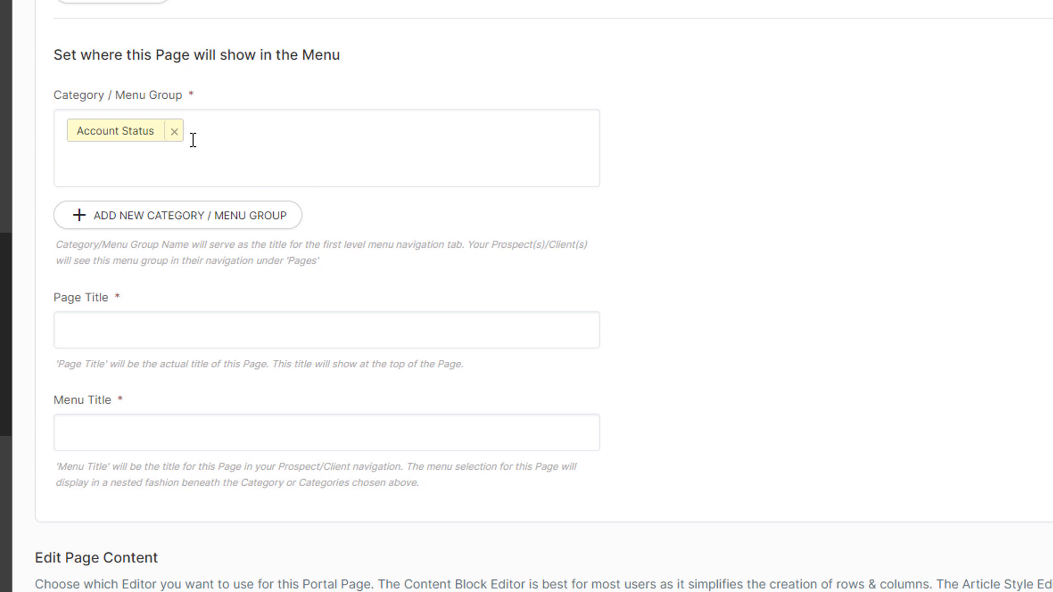
# Step: Replace the Account Status menu group with 'Your Books' and title the page 'Your Book Cover'
pyautogui.click(174, 134)
pyautogui.click(155, 193)
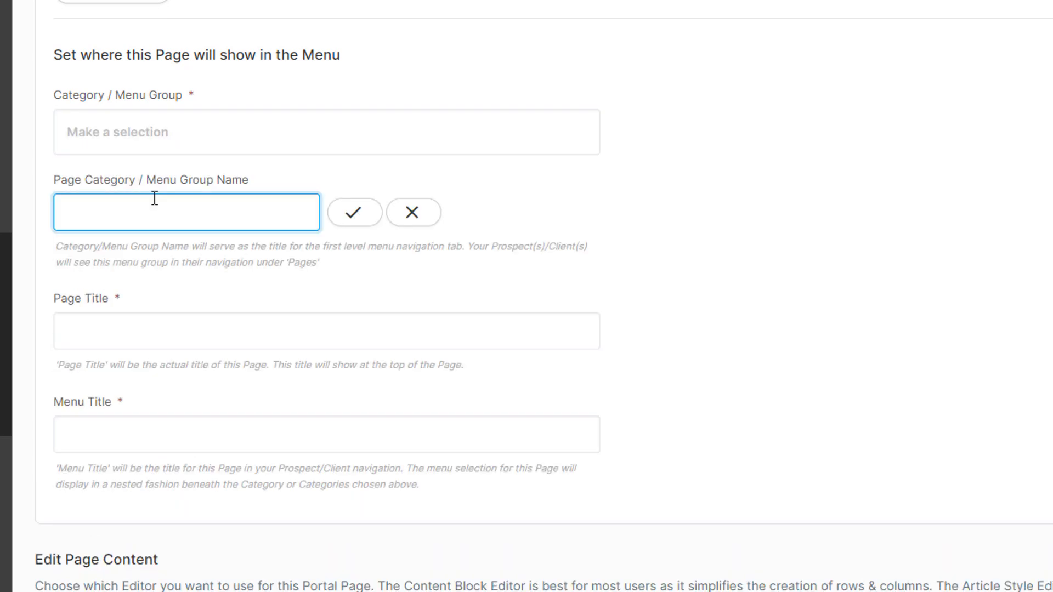
pyautogui.write('Your Books')
pyautogui.press('Return')
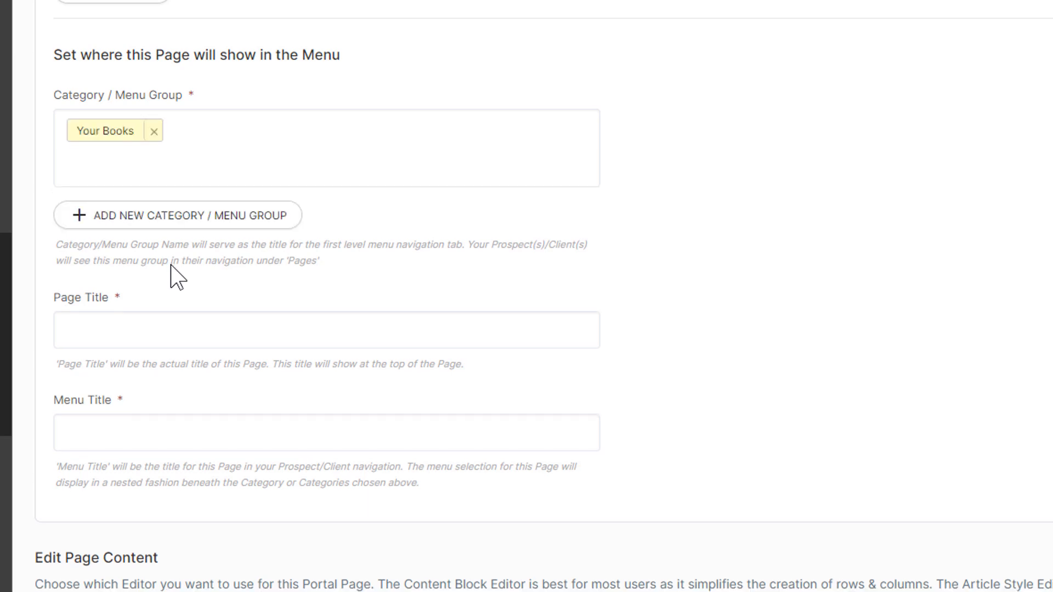
pyautogui.click(154, 323)
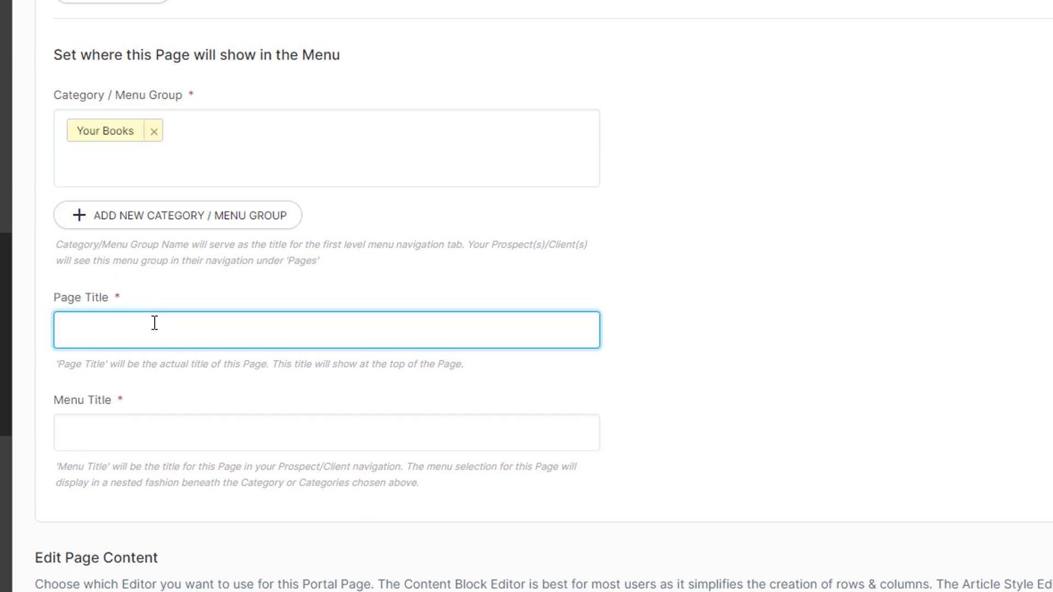
pyautogui.write('Your Book Cov')
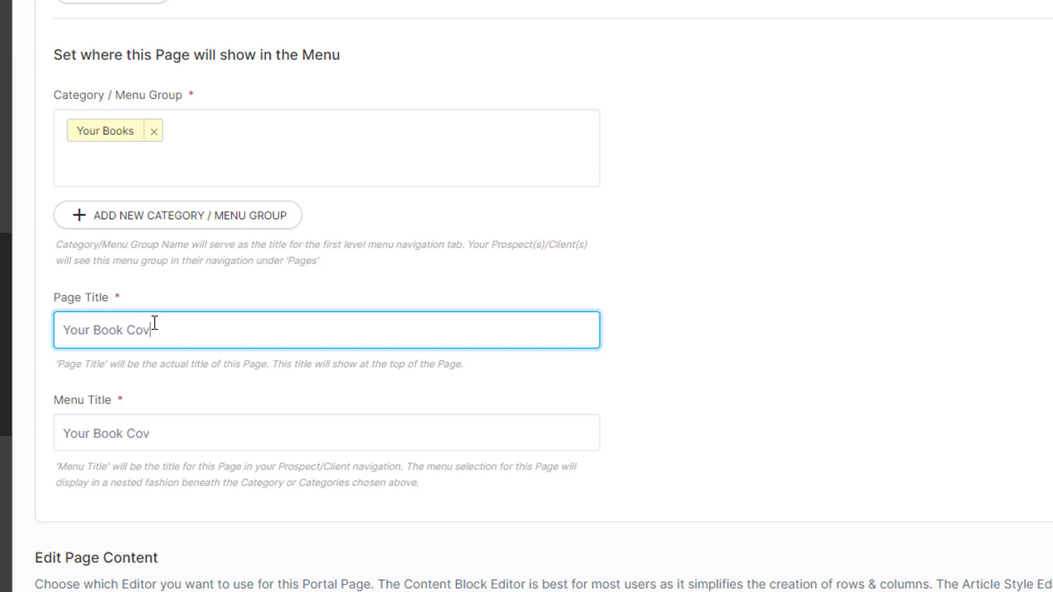
pyautogui.write('er')
pyautogui.click(705, 366)
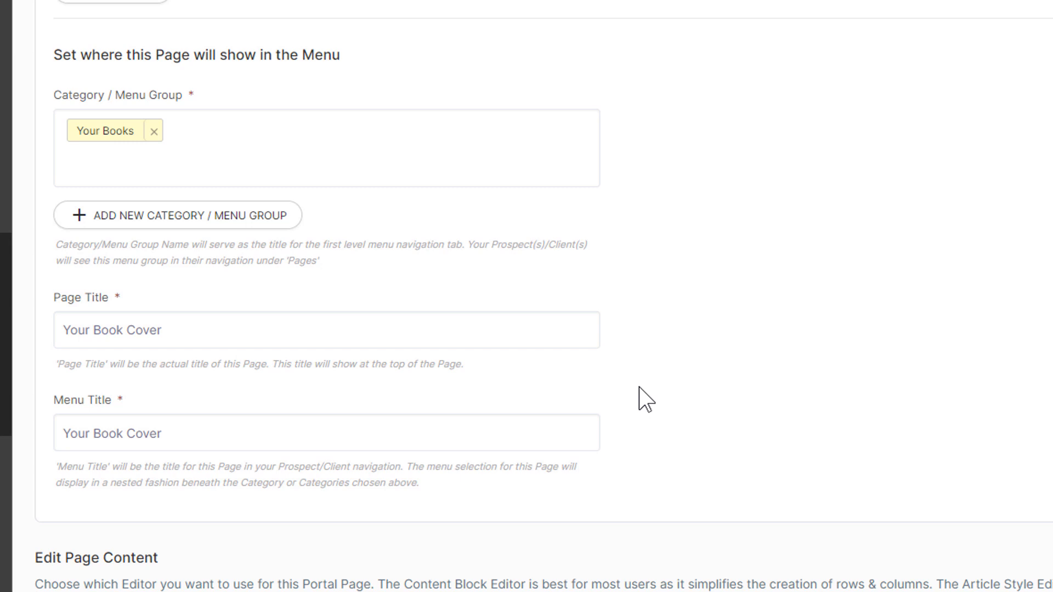
pyautogui.scroll(-6, 642, 406)
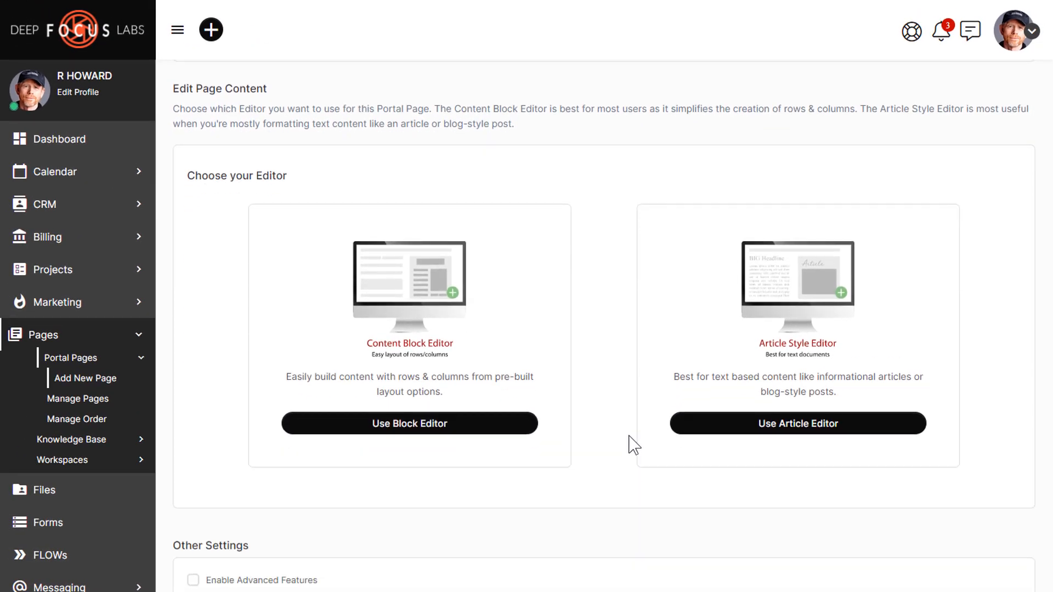
# Step: Switch the page content to the Block Editor and inspect the placeholder text block
pyautogui.click(430, 426)
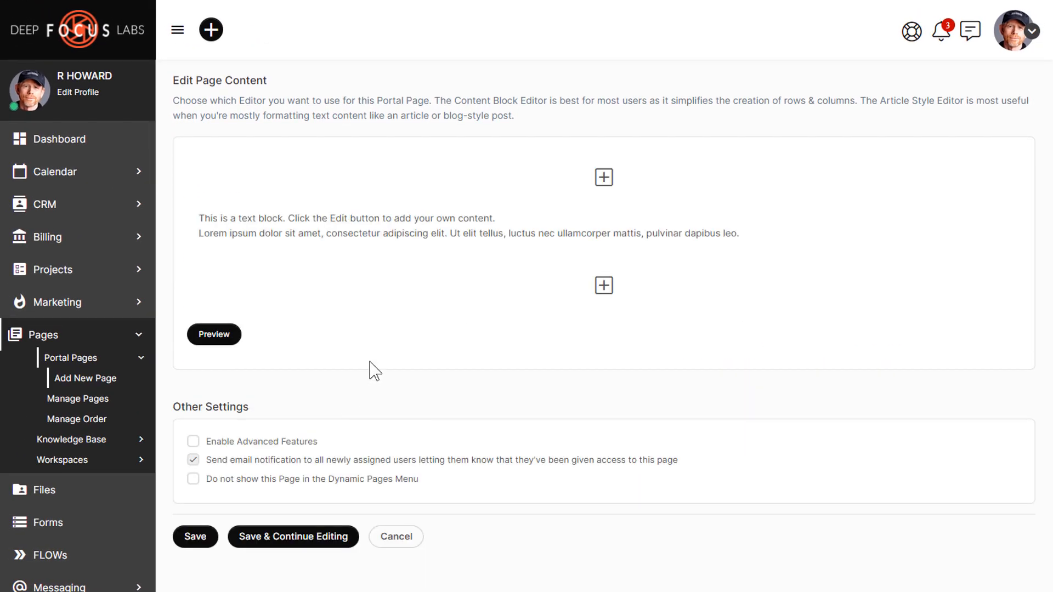
pyautogui.moveTo(477, 216)
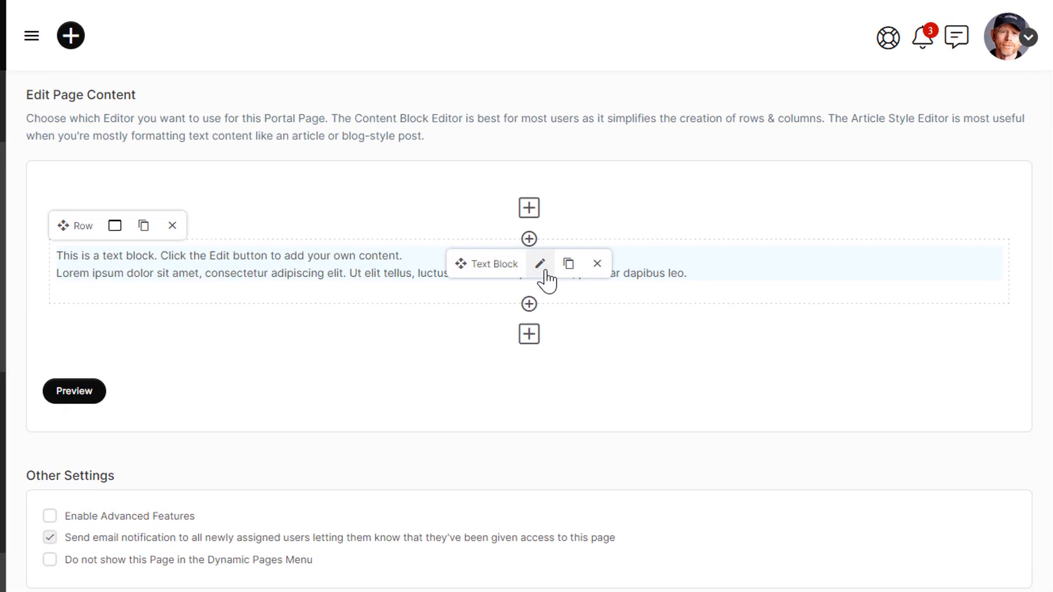
pyautogui.click(542, 269)
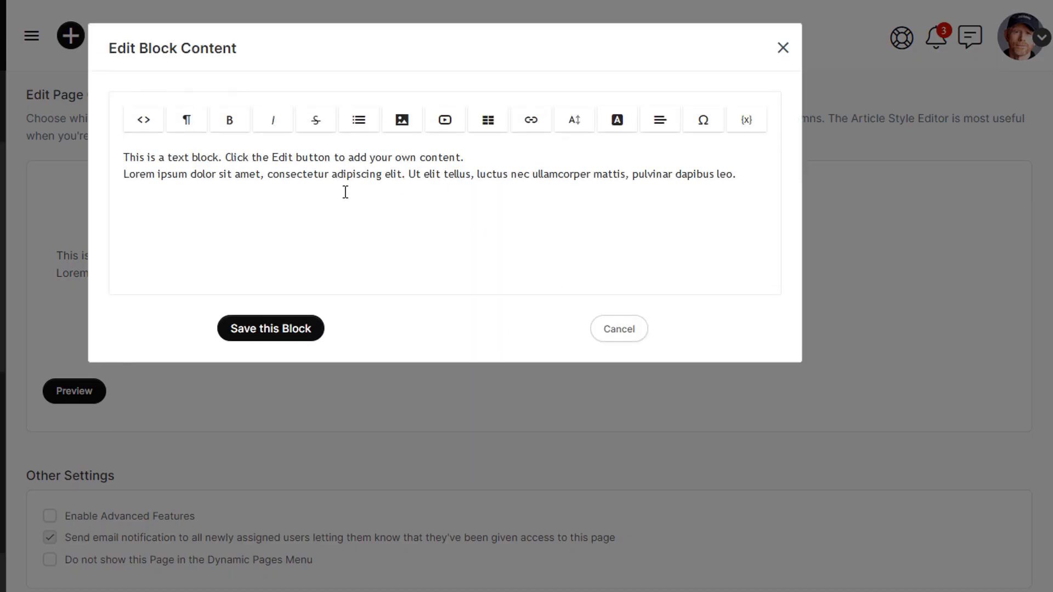
pyautogui.click(608, 336)
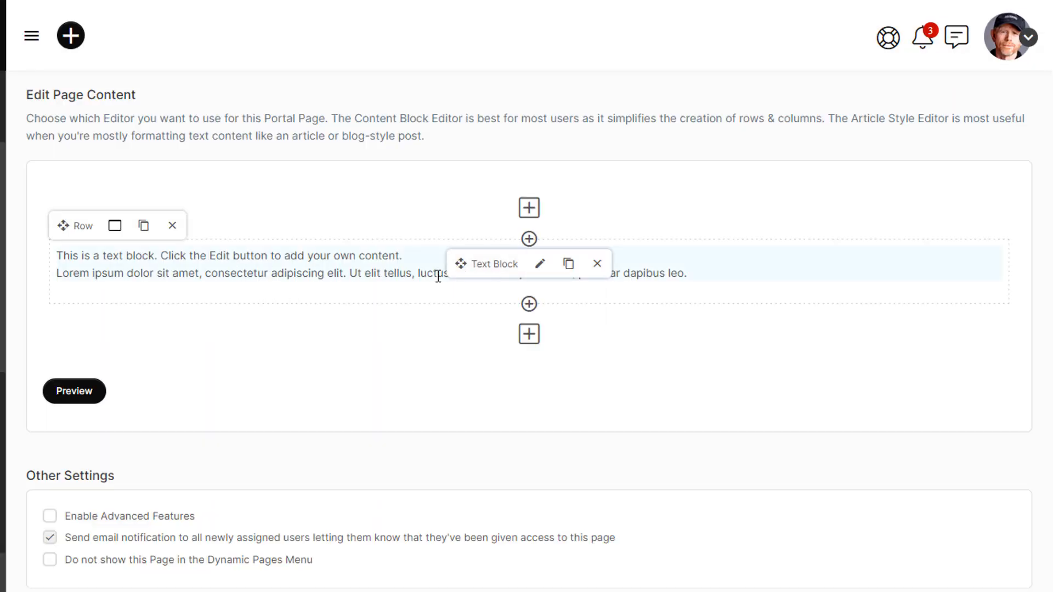
# Step: Duplicate the text row twice, split one row into two columns, and delete its left text block
pyautogui.click(143, 235)
pyautogui.click(143, 231)
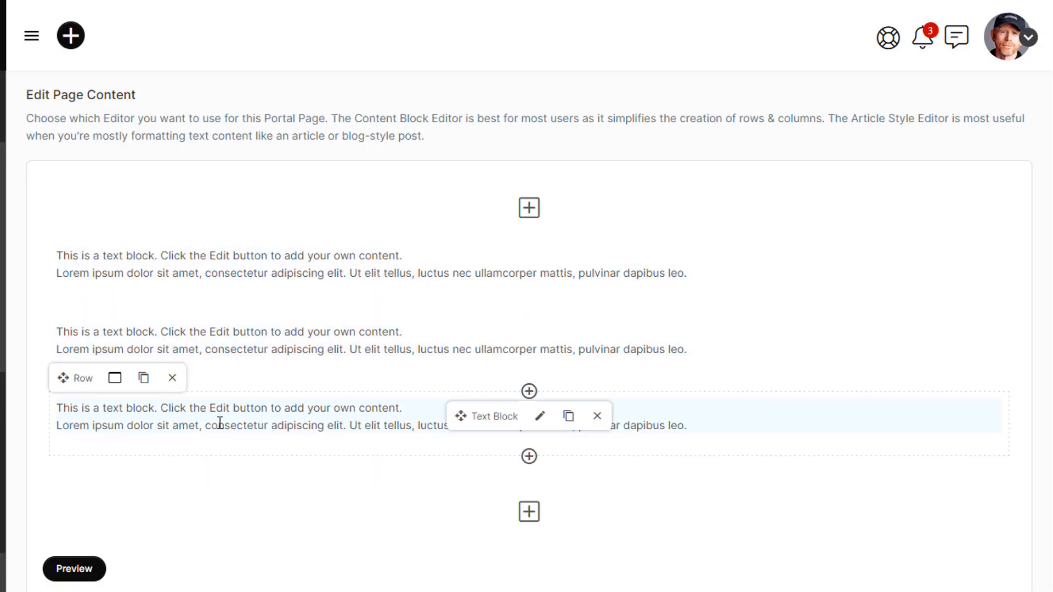
pyautogui.click(115, 378)
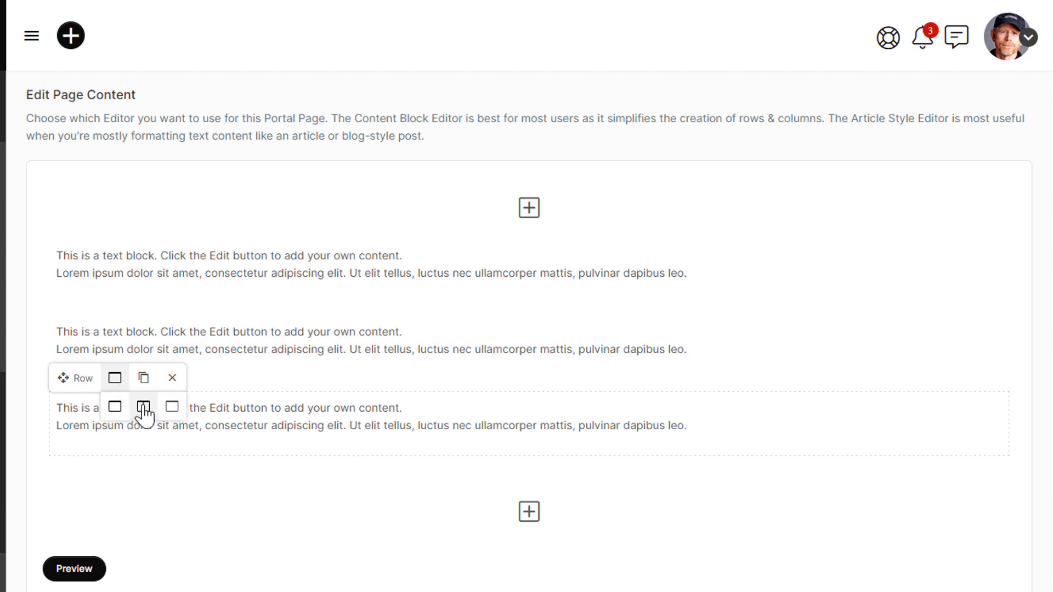
pyautogui.click(143, 409)
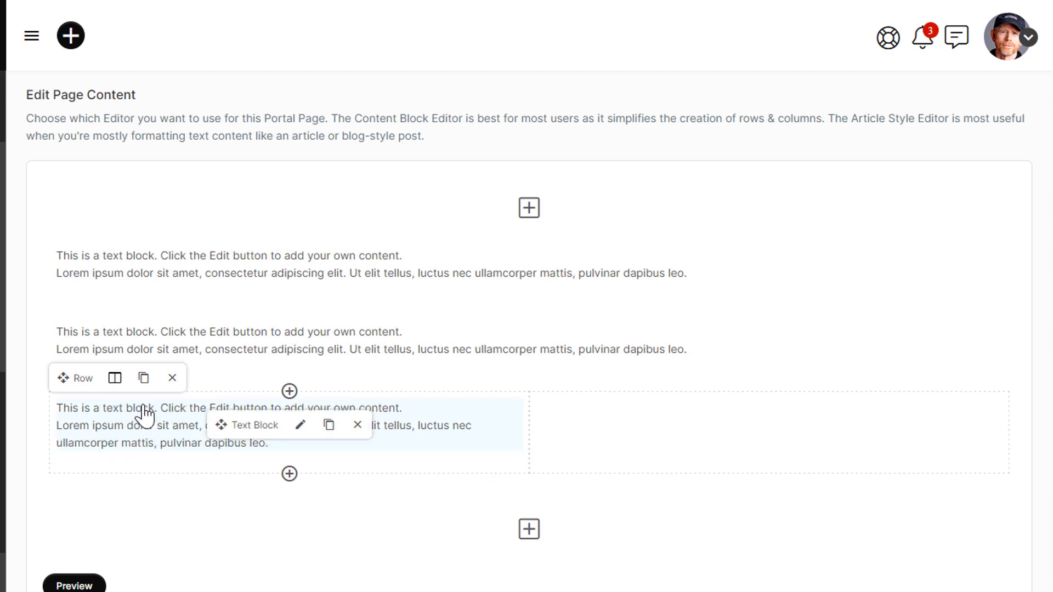
pyautogui.click(358, 426)
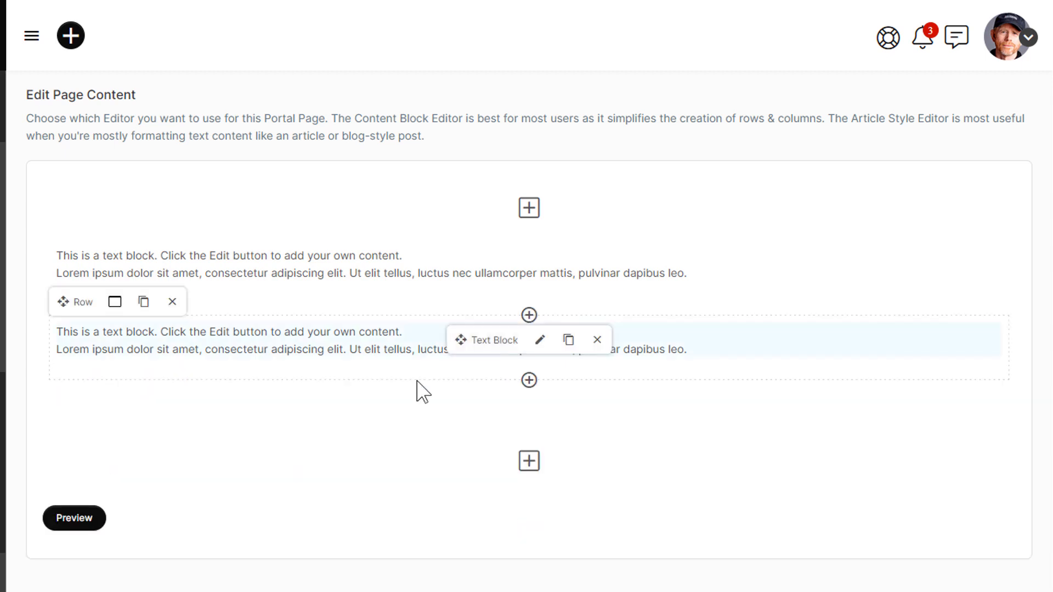
pyautogui.moveTo(350, 273)
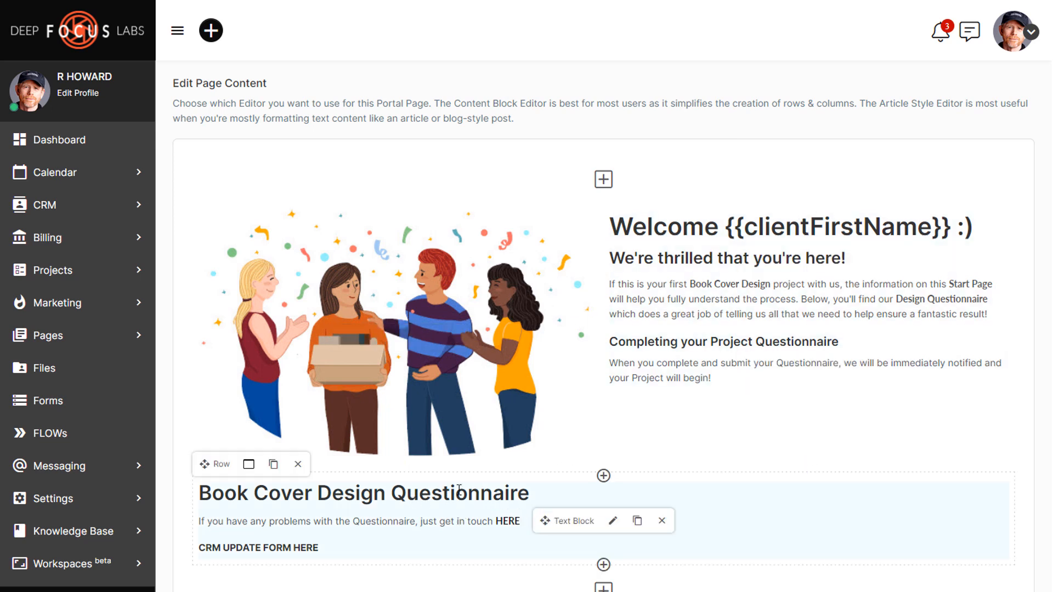
# Step: Open a desktop preview of the welcome page with its questionnaire placeholder
pyautogui.scroll(-2, 579, 376)
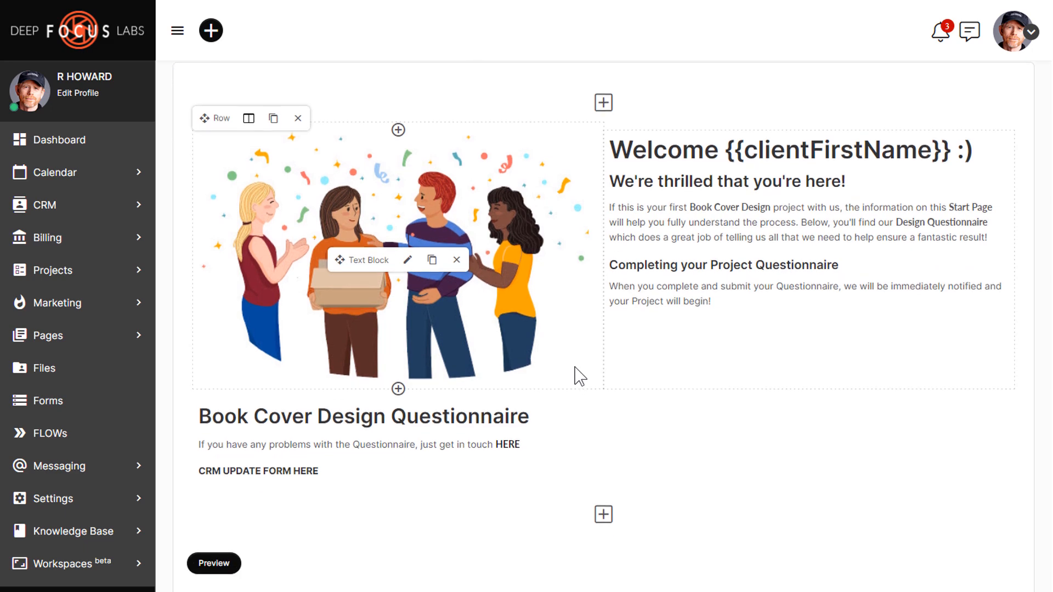
pyautogui.scroll(-2, 579, 376)
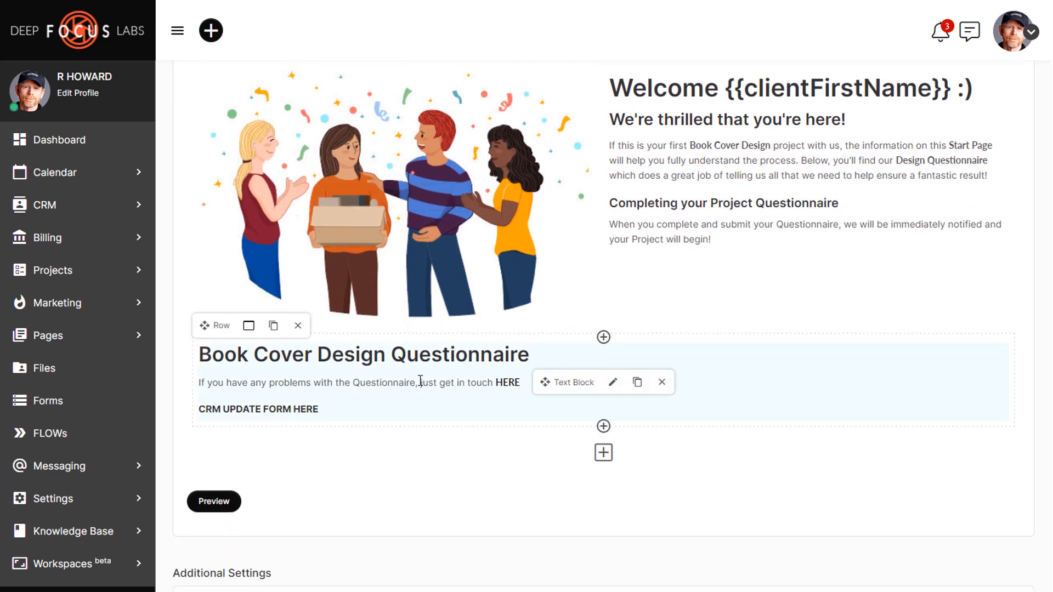
pyautogui.click(215, 504)
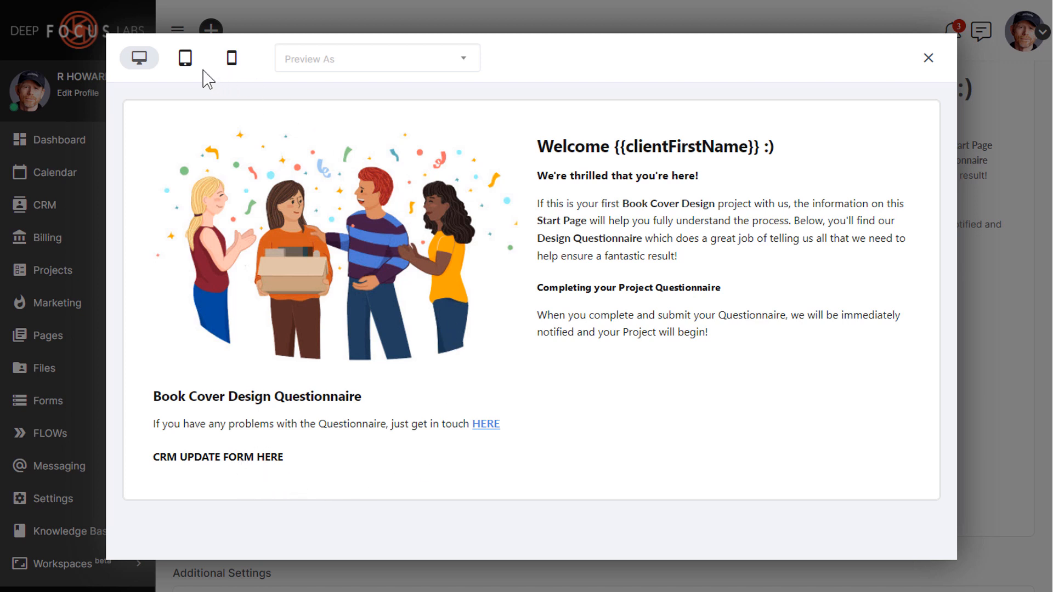
# Step: Check the welcome page layout at tablet and mobile widths, then return to desktop
pyautogui.click(185, 58)
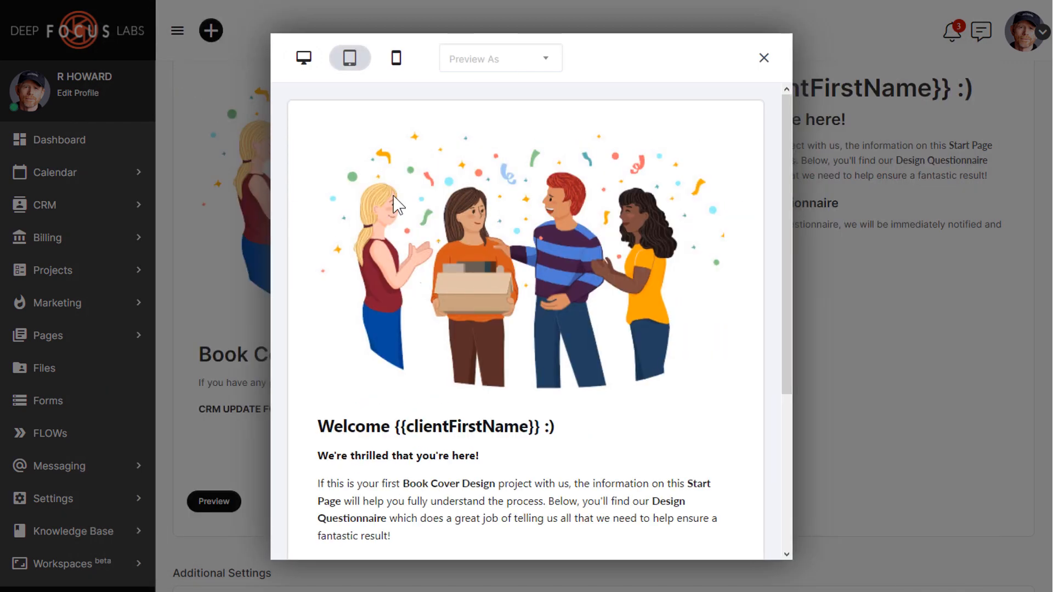
pyautogui.scroll(-3, 500, 328)
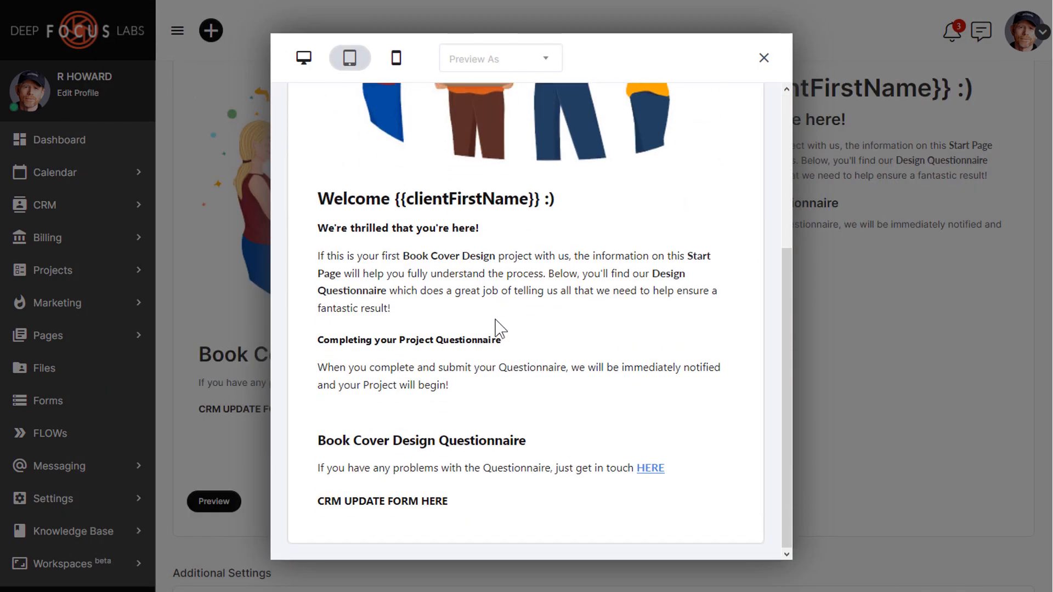
pyautogui.scroll(3, 500, 328)
pyautogui.click(398, 59)
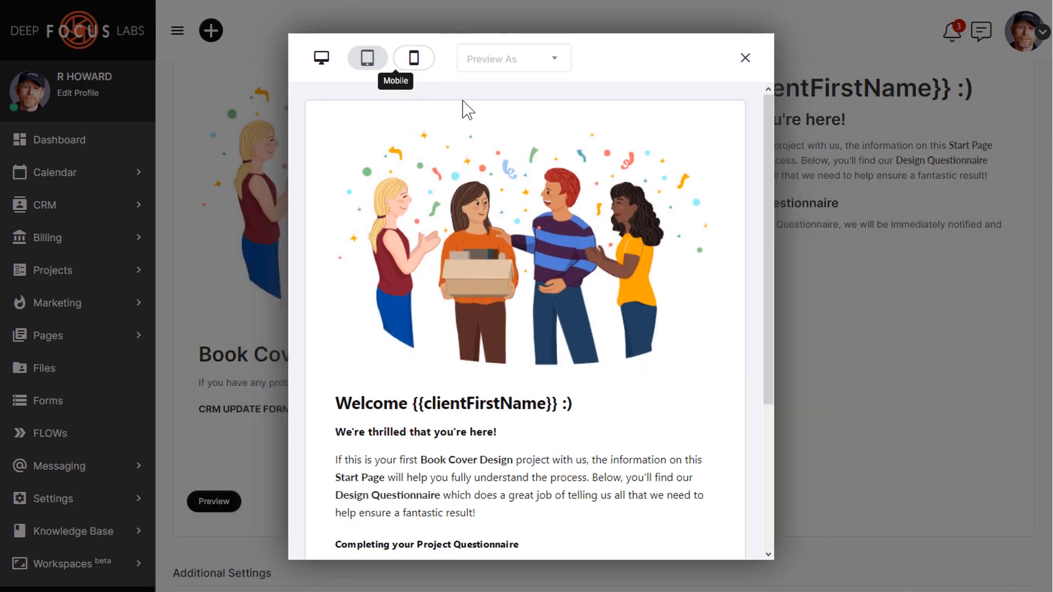
pyautogui.scroll(-8, 565, 252)
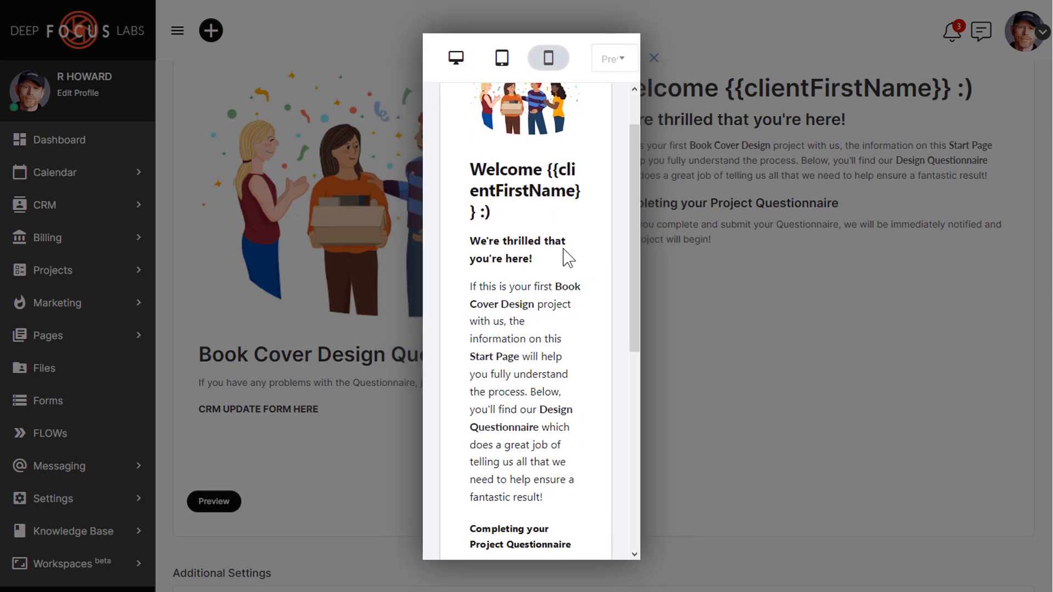
pyautogui.scroll(8, 566, 254)
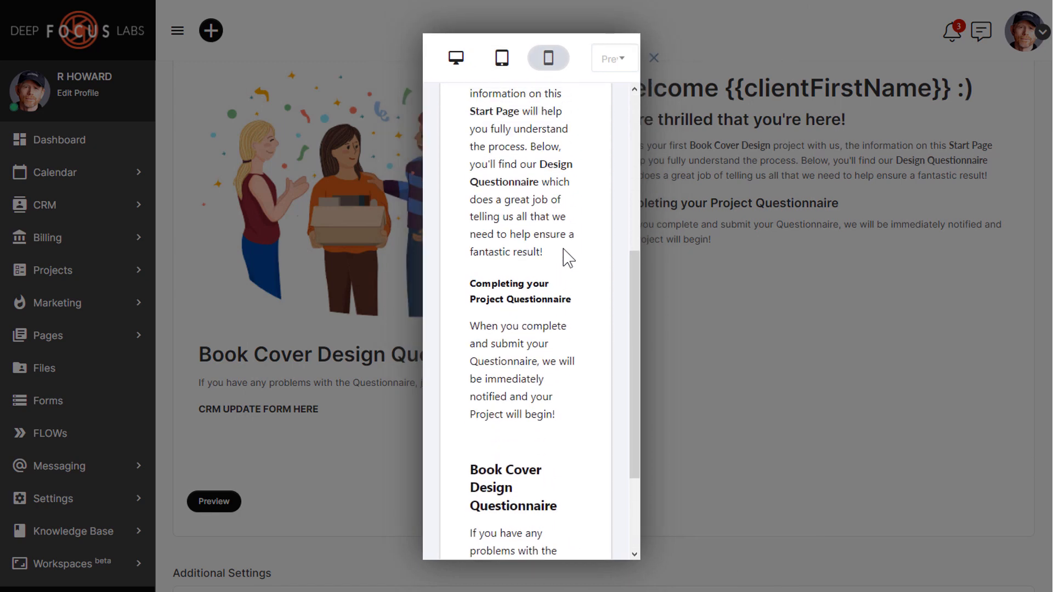
pyautogui.click(456, 57)
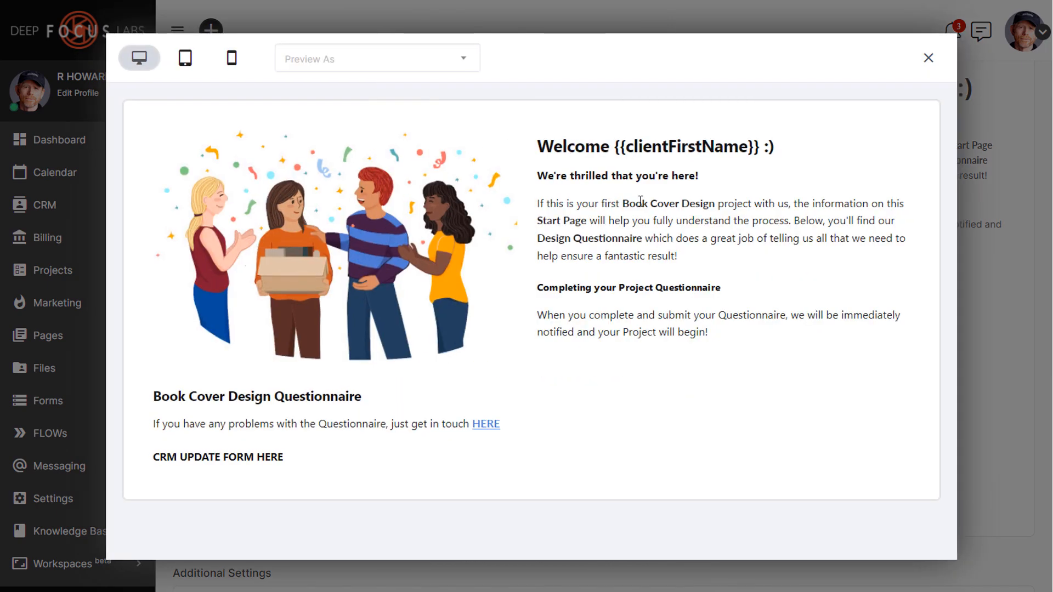
# Step: Preview the page as Automatic Answers, Inc., then as Five Boroughs Productions
pyautogui.click(425, 62)
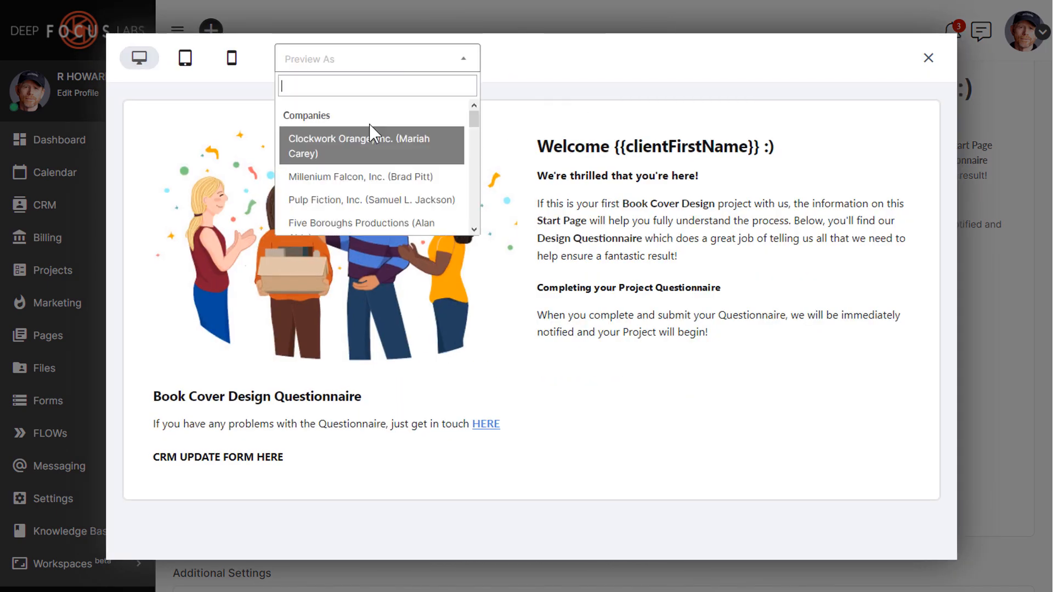
pyautogui.scroll(-3, 369, 125)
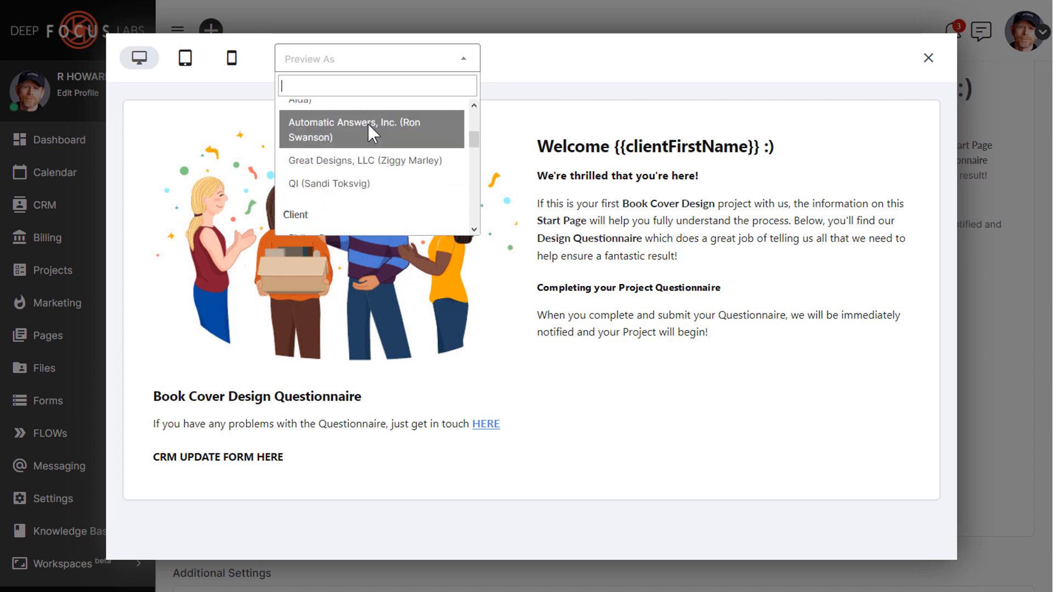
pyautogui.click(368, 124)
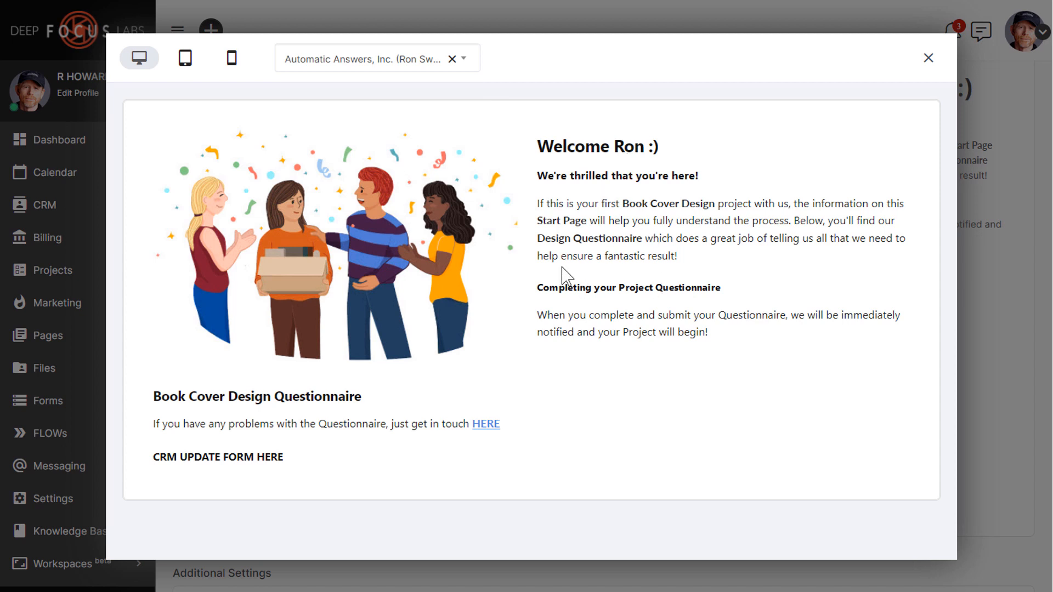
pyautogui.click(388, 73)
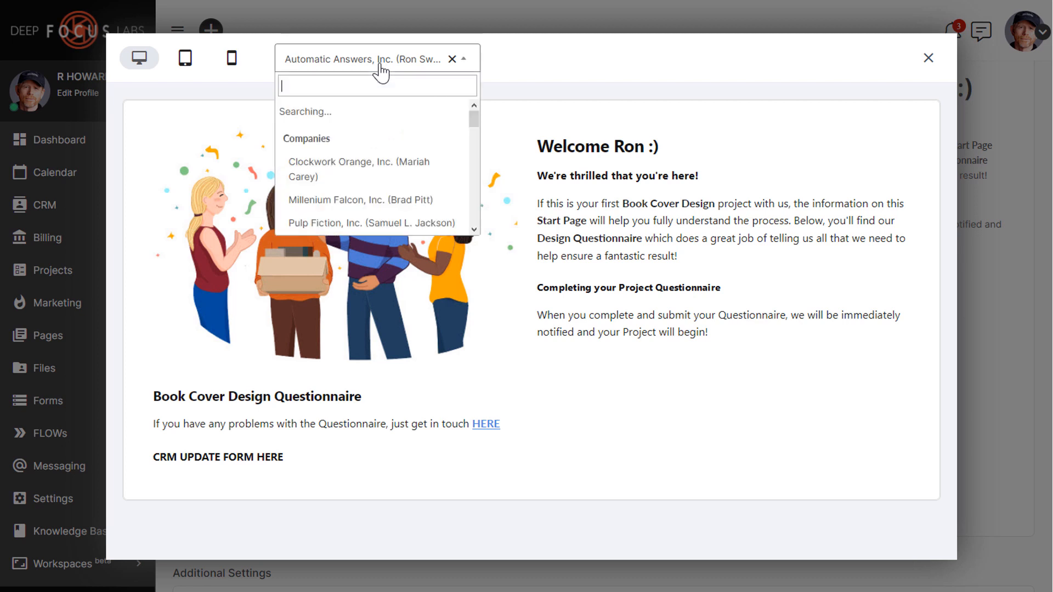
pyautogui.scroll(-1, 373, 213)
pyautogui.click(373, 214)
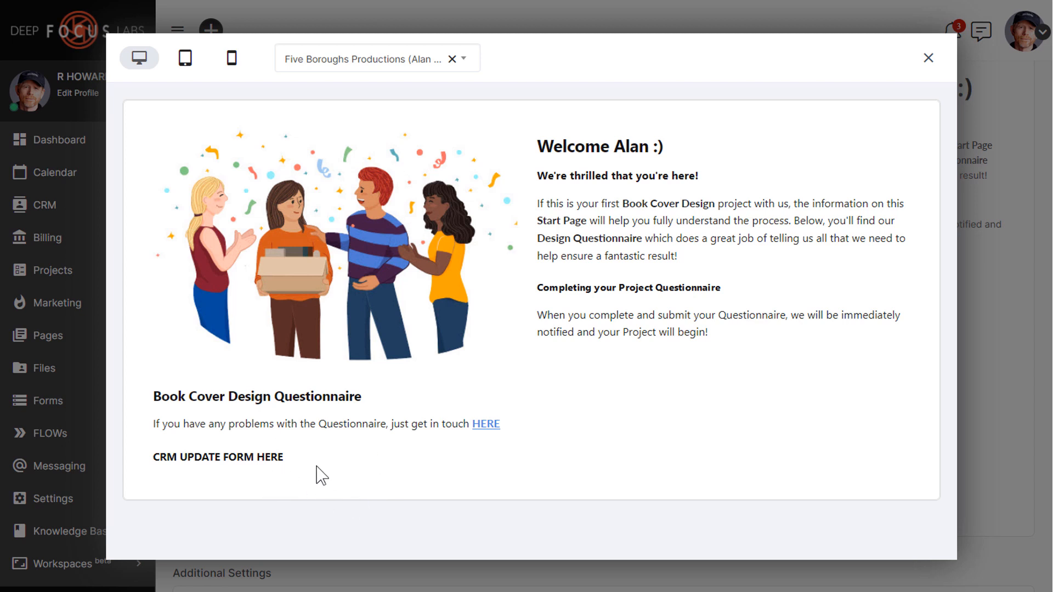
# Step: Close the preview, leave advanced features off, and uncheck the newly-assigned-users email notification
pyautogui.click(930, 59)
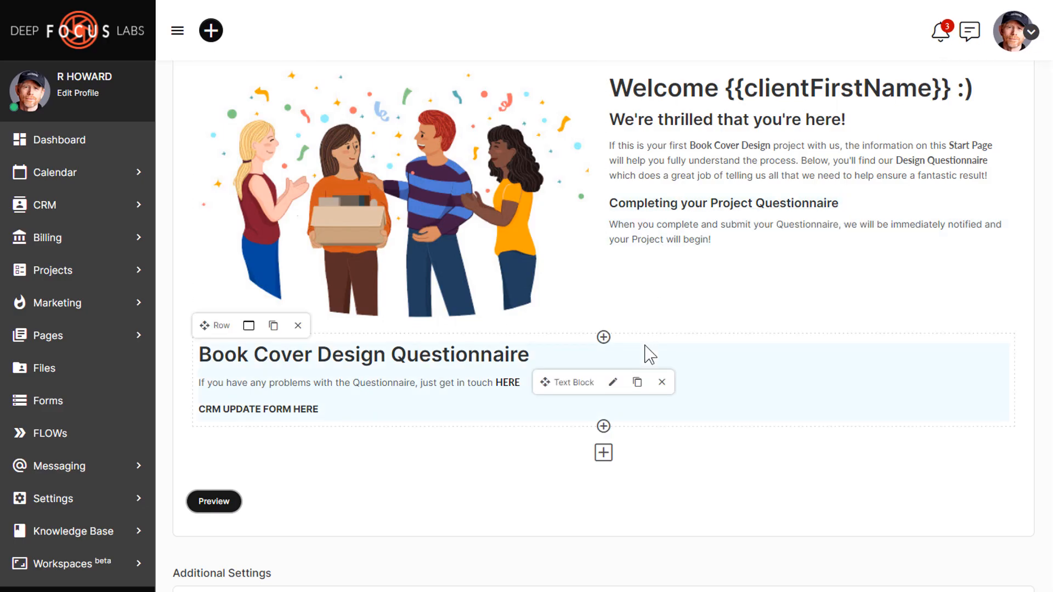
pyautogui.scroll(-1, 648, 354)
pyautogui.scroll(-3, 648, 354)
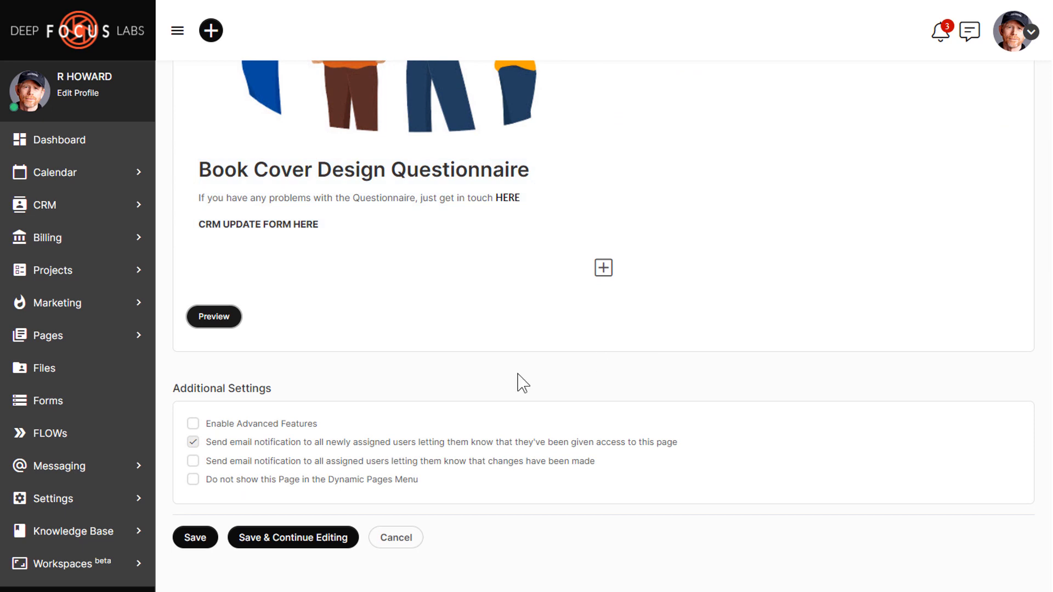
pyautogui.click(239, 424)
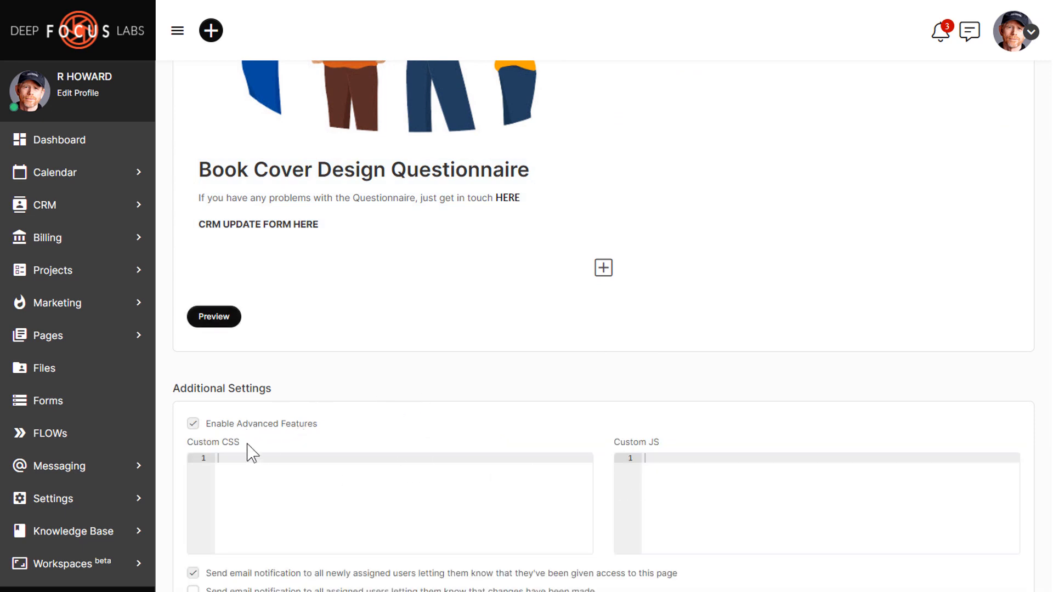
pyautogui.click(230, 426)
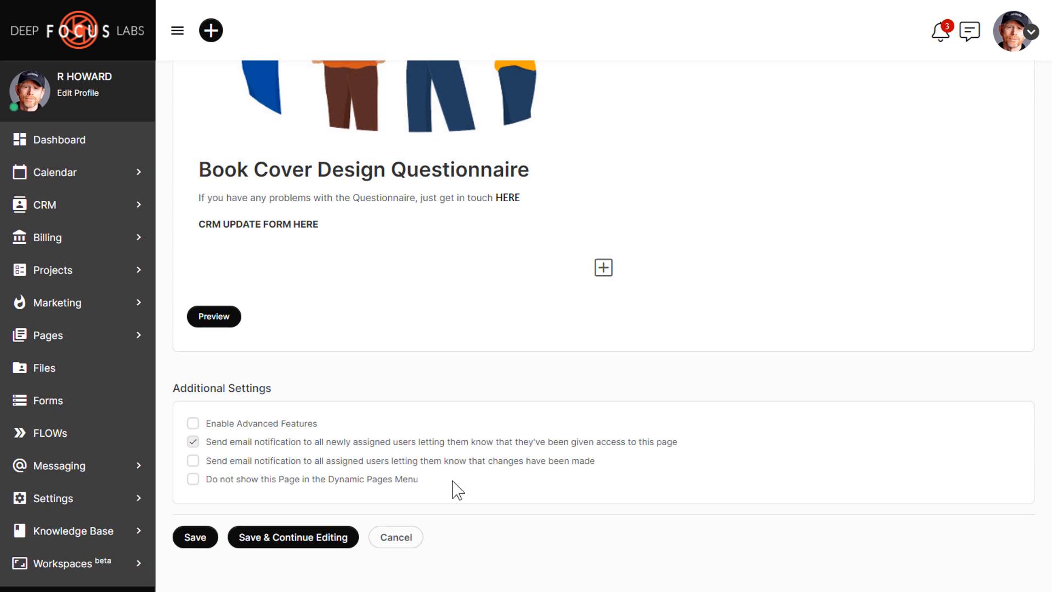
pyautogui.click(194, 442)
pyautogui.scroll(15, 447, 490)
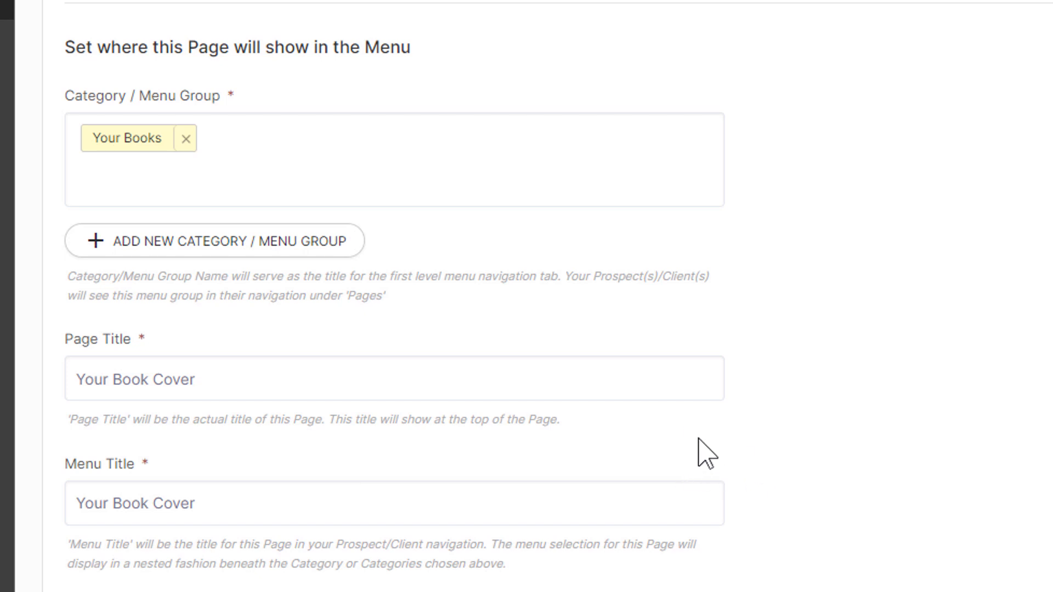
# Step: Check 'Do not show this Page in the Dynamic Pages Menu' and save Your Book Cover
pyautogui.scroll(8, 814, 457)
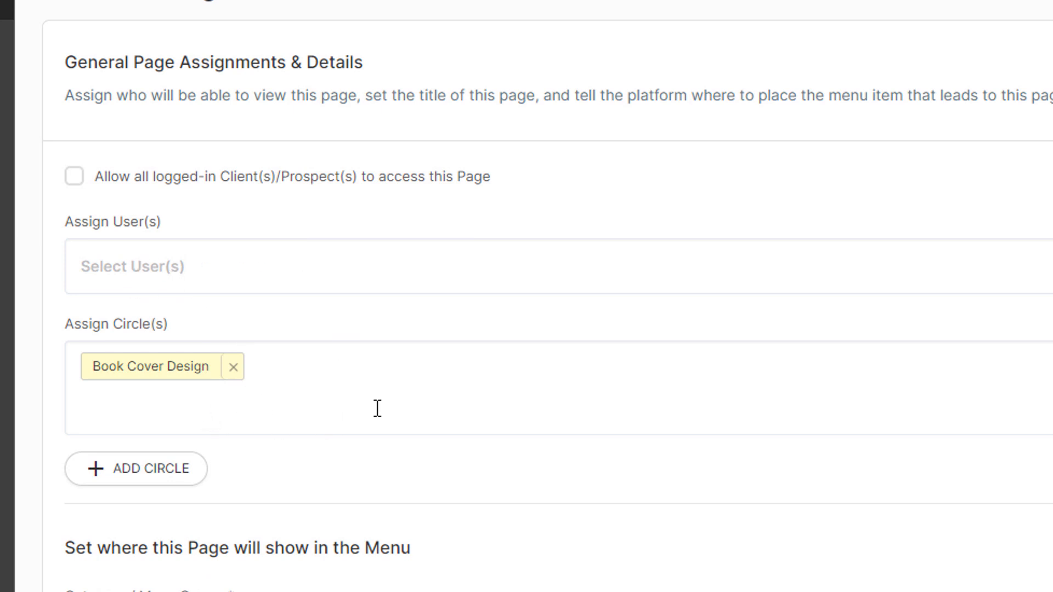
pyautogui.scroll(-10, 463, 426)
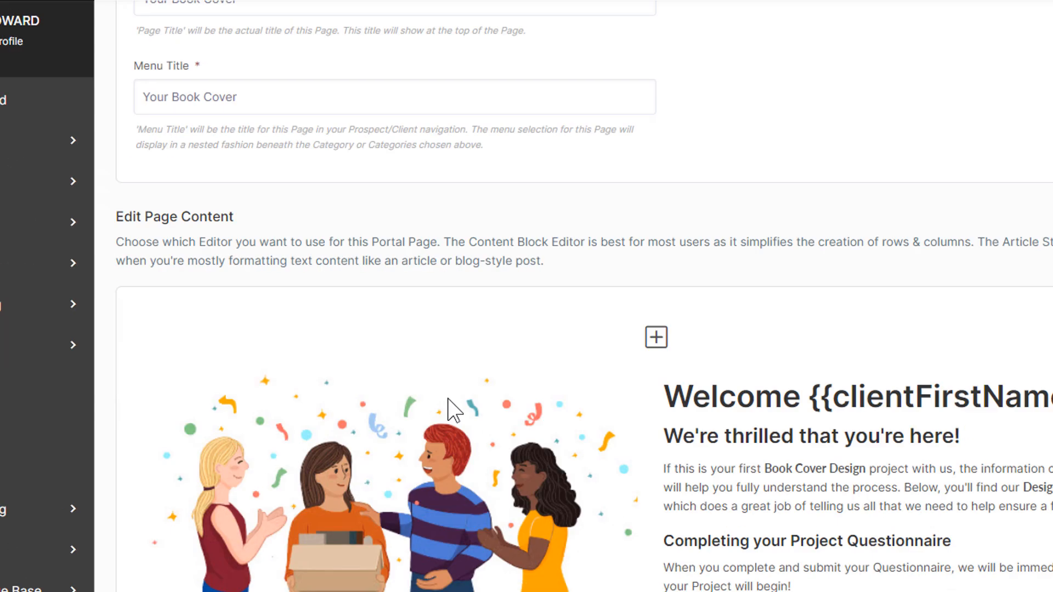
pyautogui.scroll(-10, 447, 409)
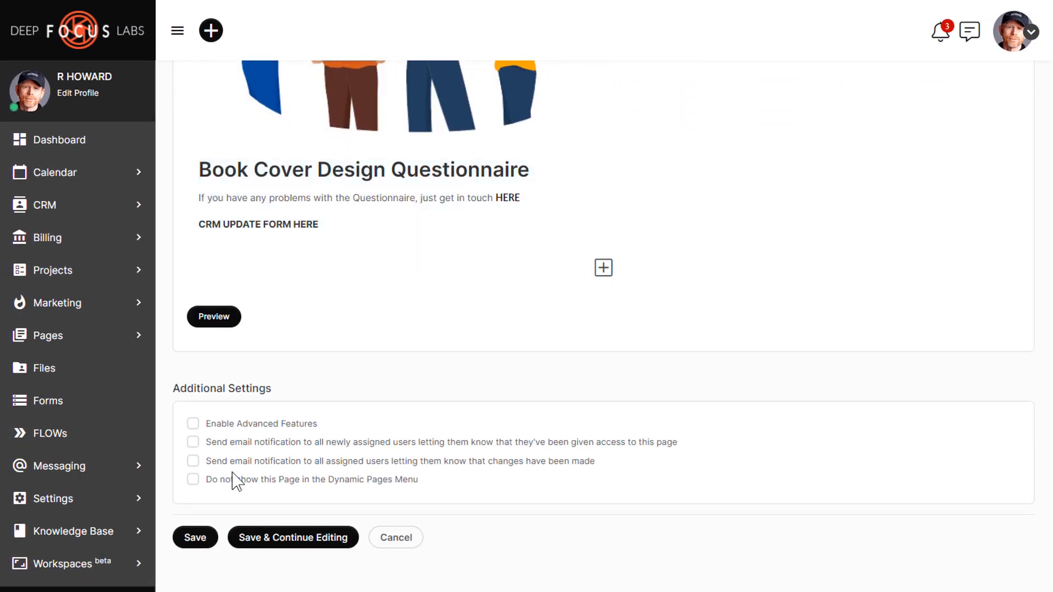
pyautogui.click(232, 476)
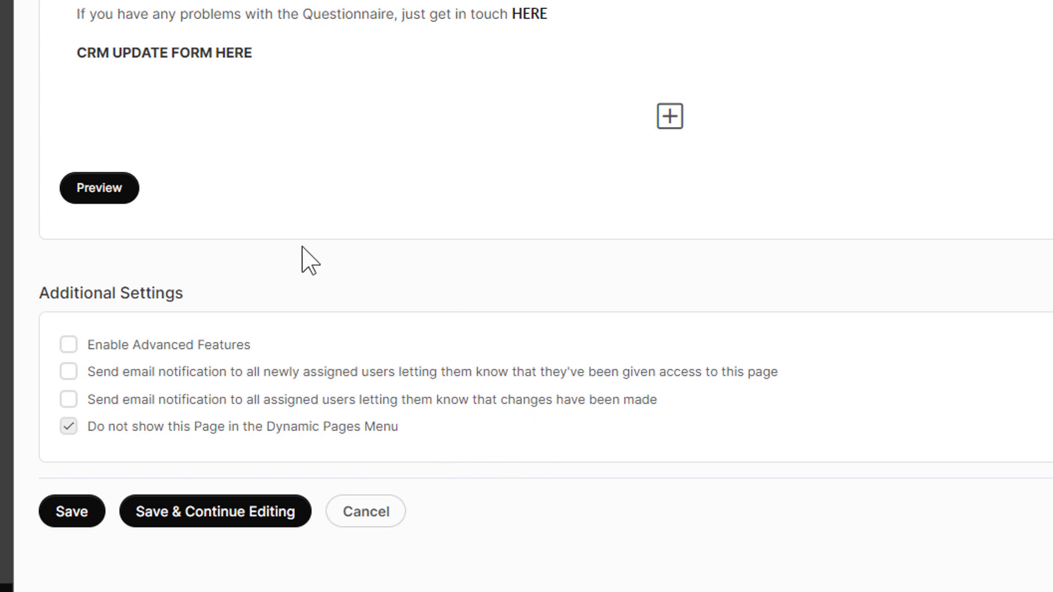
pyautogui.click(66, 514)
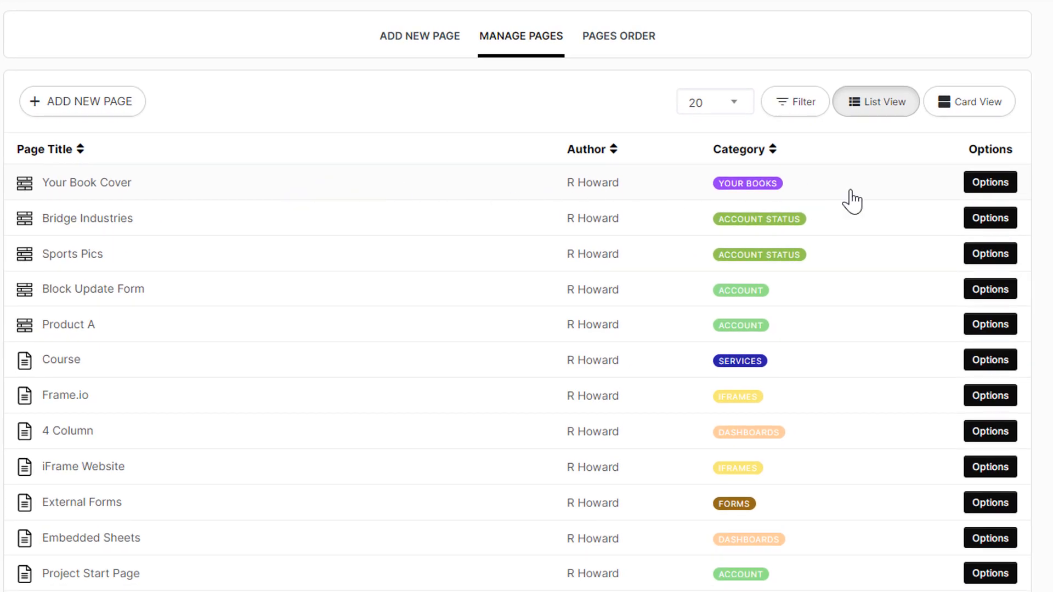
# Step: In Your Book Cover's start page assignment, select the Book Cover Design circle
pyautogui.click(1001, 186)
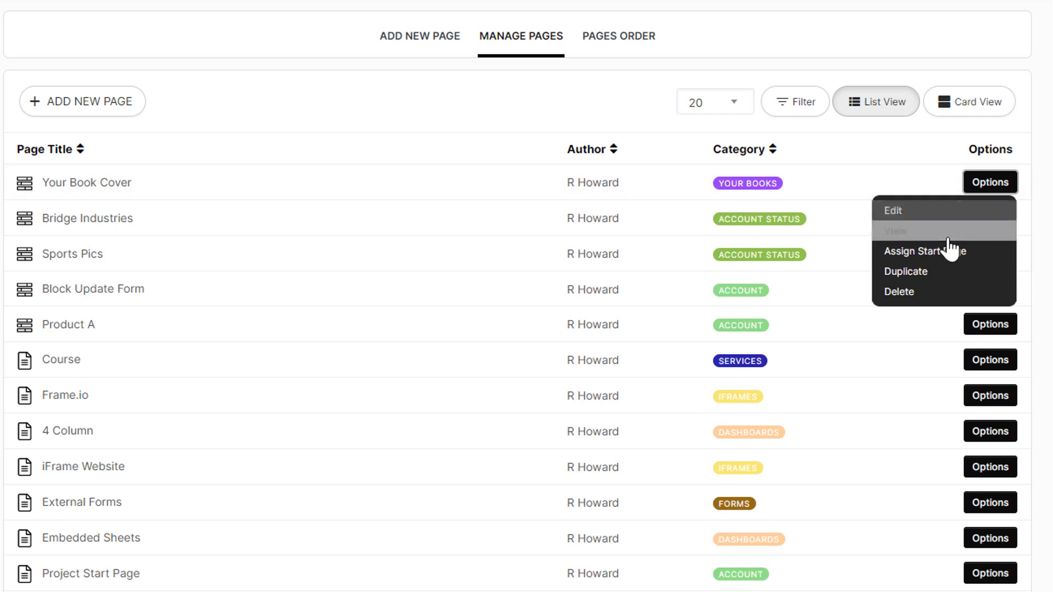
pyautogui.click(388, 196)
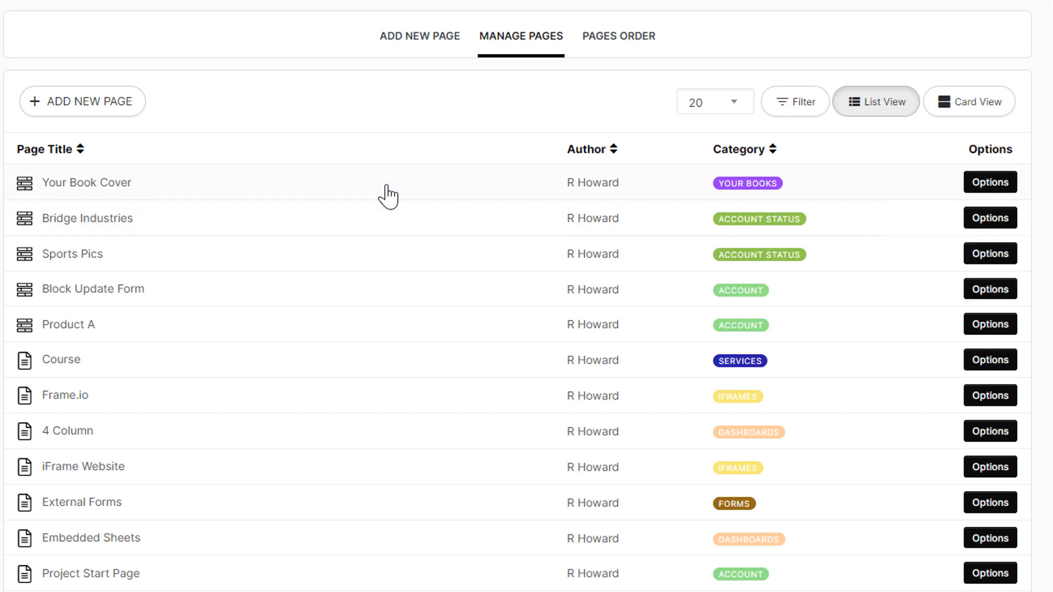
pyautogui.click(387, 189)
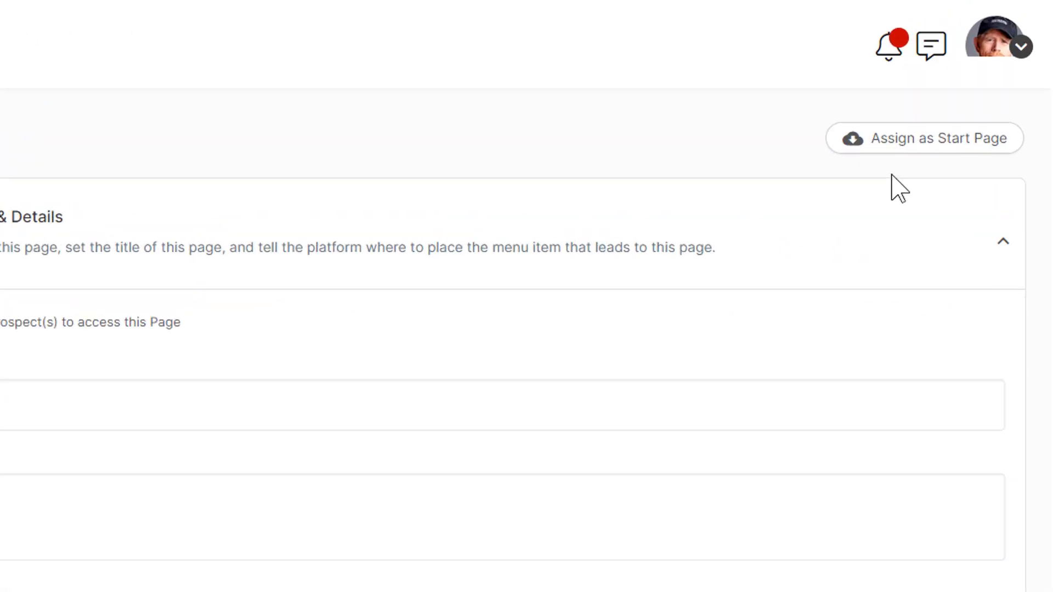
pyautogui.click(894, 170)
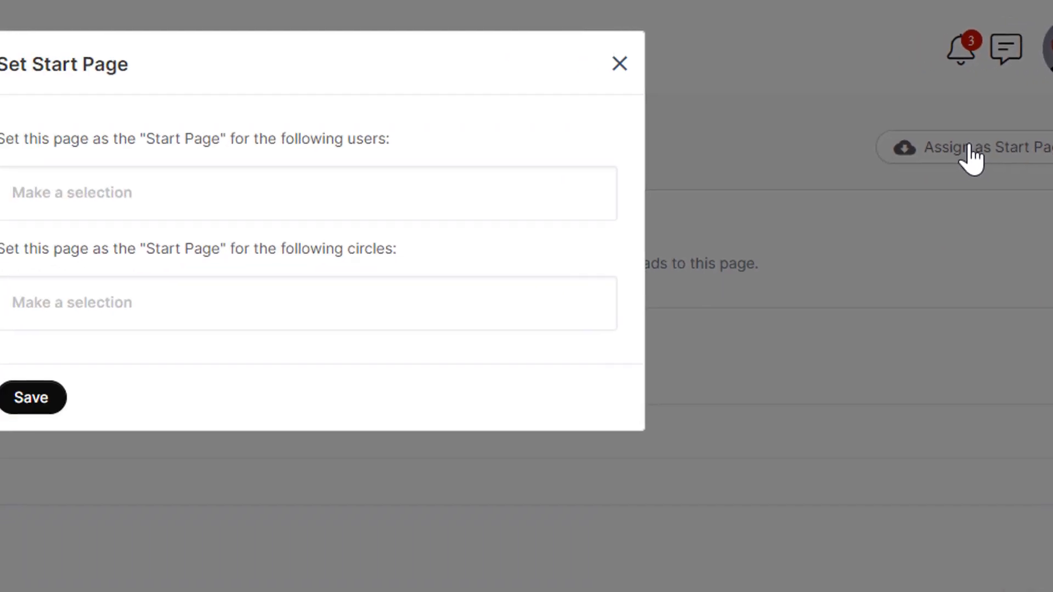
pyautogui.click(424, 262)
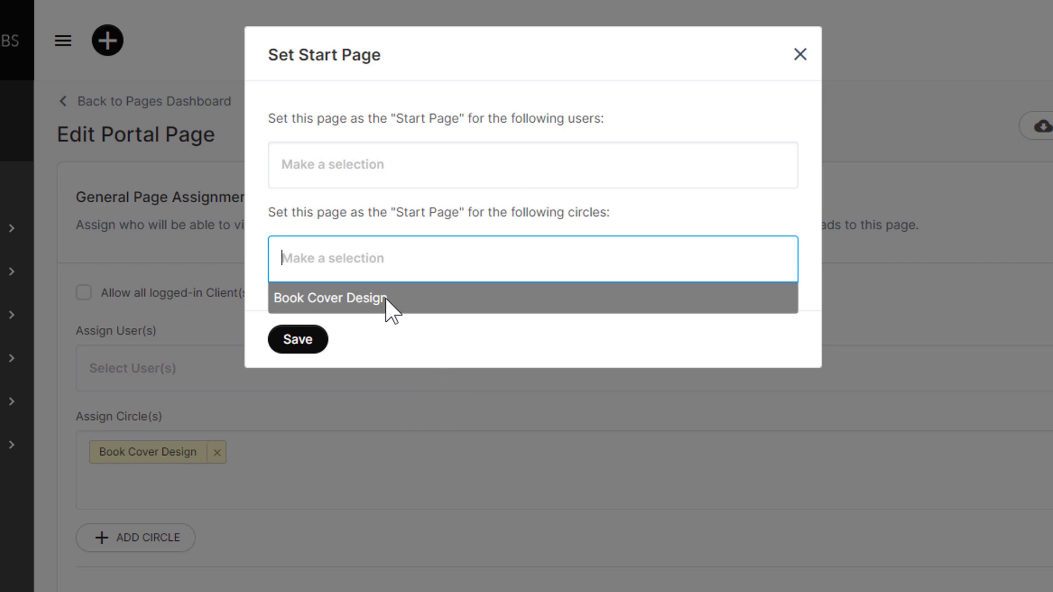
pyautogui.click(354, 299)
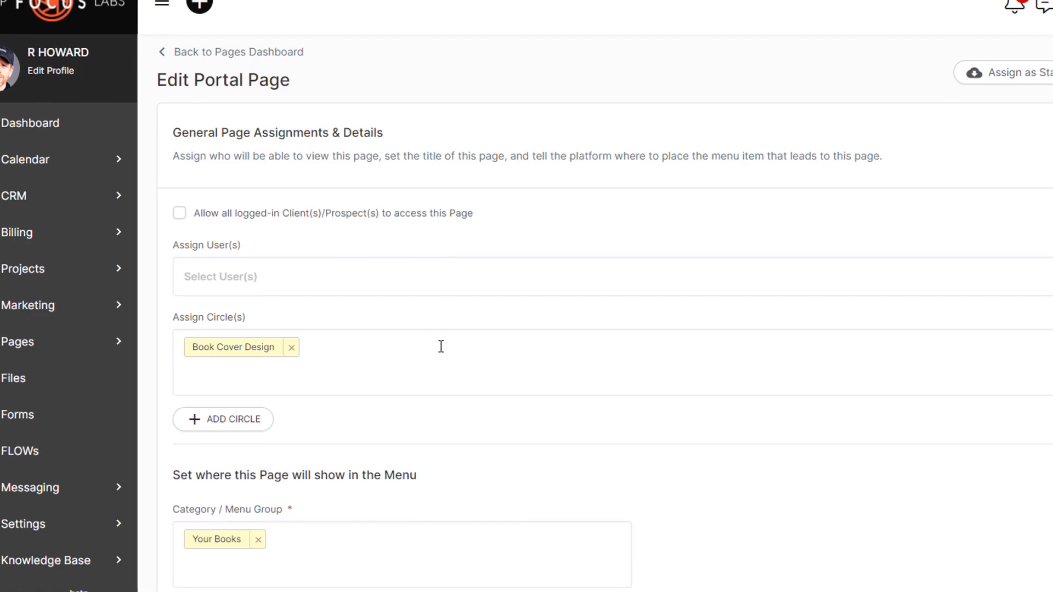
pyautogui.scroll(-10, 441, 346)
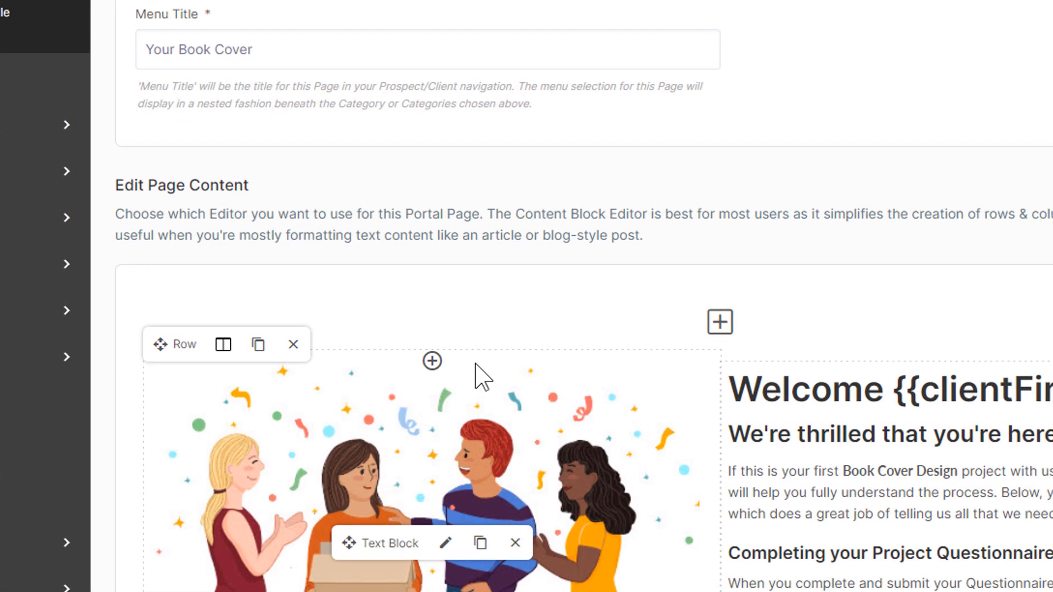
pyautogui.scroll(-9, 476, 365)
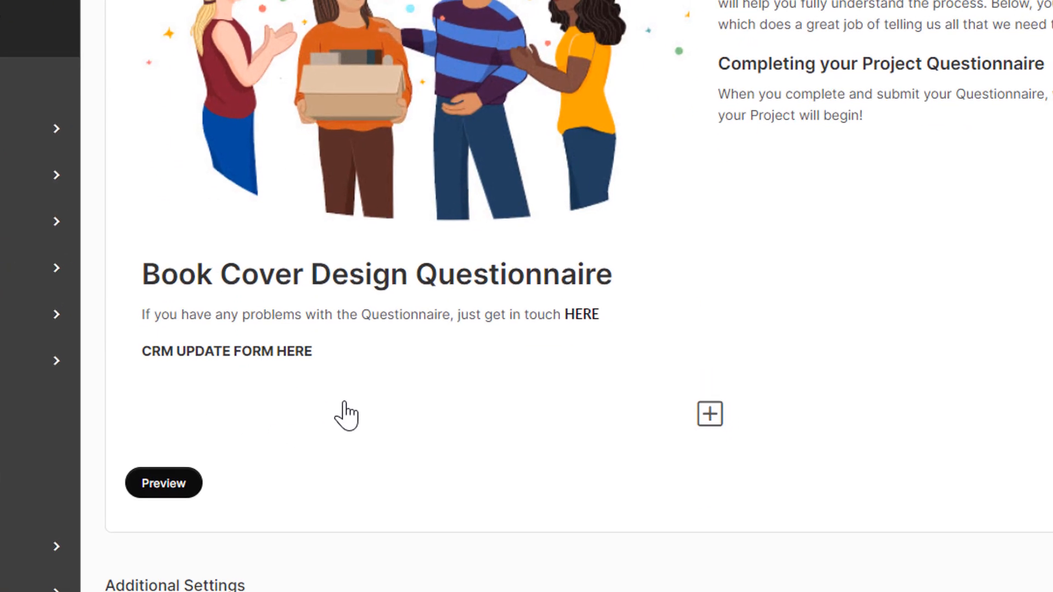
pyautogui.scroll(18, 188, 502)
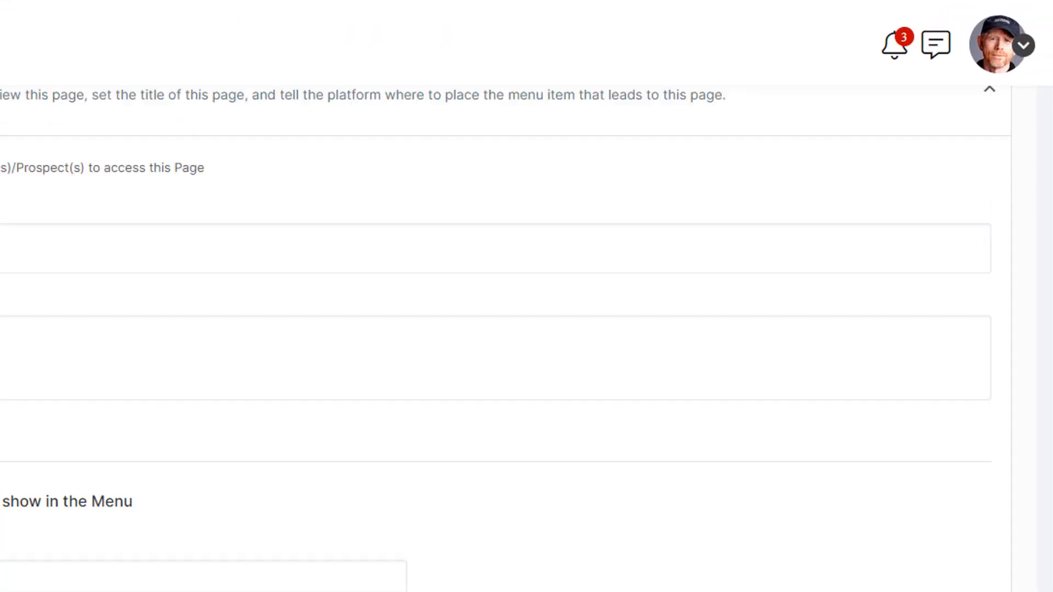
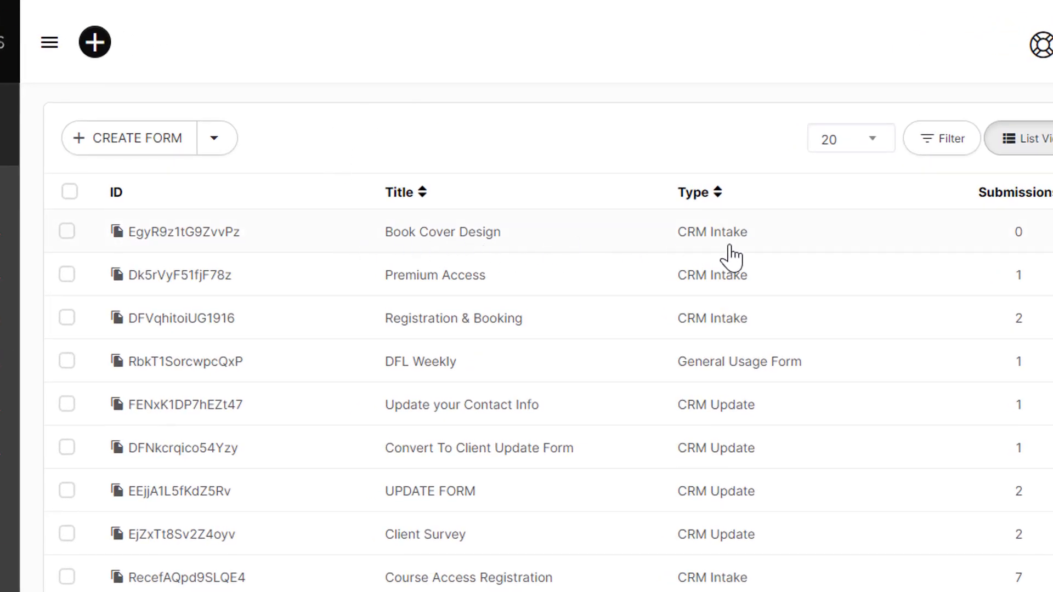
# Step: Create a new form of the CRM Update type, which updates existing contacts
pyautogui.click(162, 143)
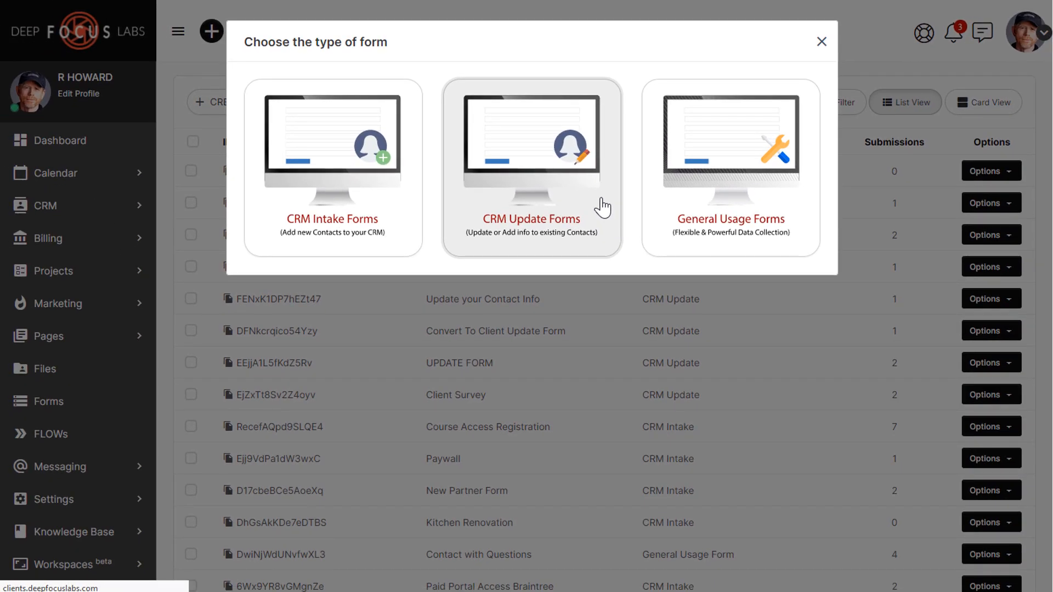
pyautogui.click(603, 207)
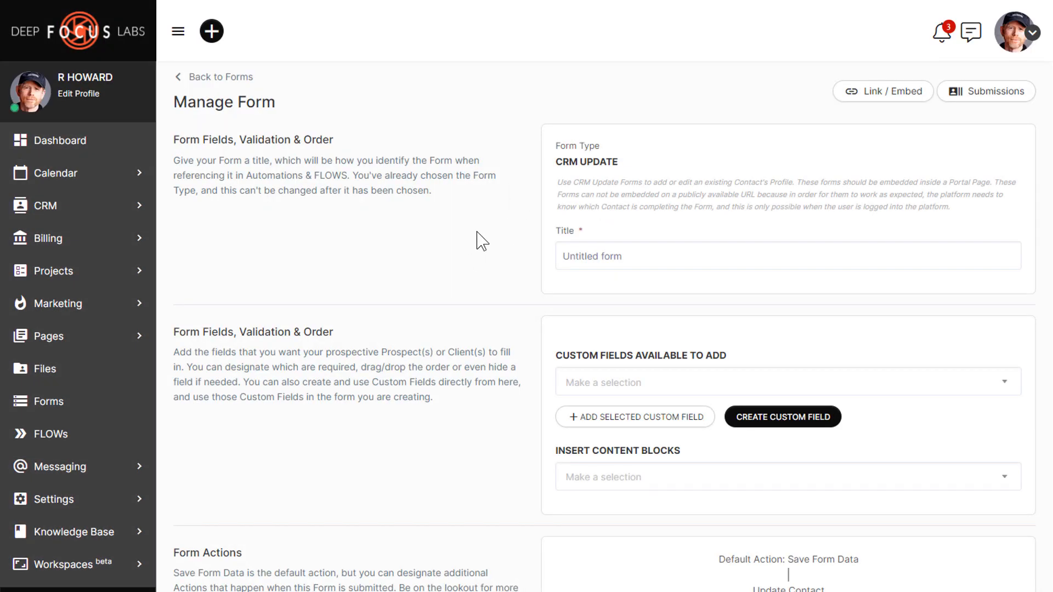
# Step: Title the new CRM Update form 'Book Cover Questionnaire'
pyautogui.click(650, 254)
pyautogui.write('Book Cover Questionnaire')
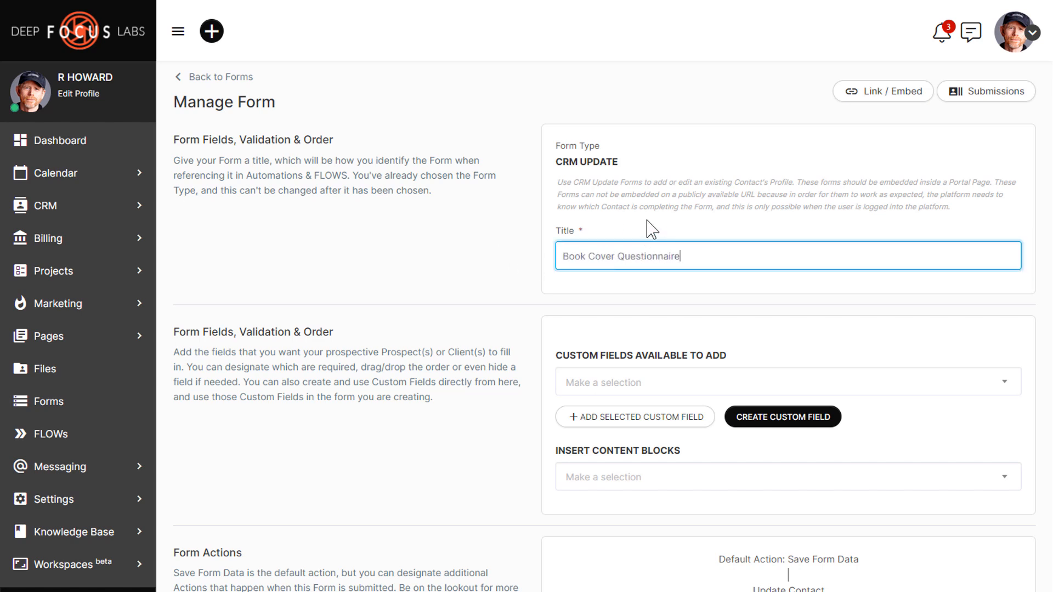
pyautogui.click(702, 219)
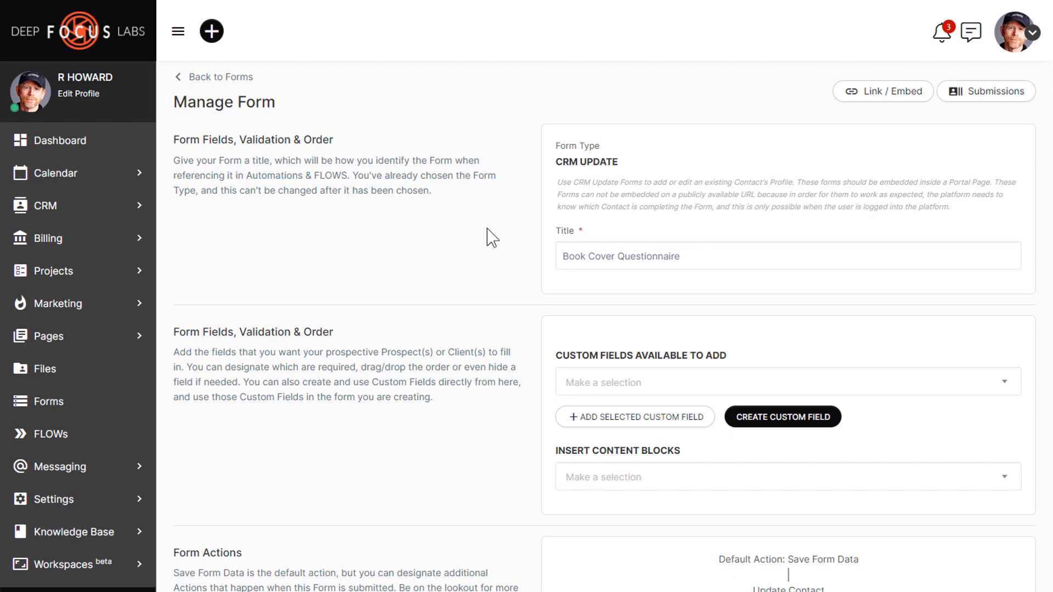
pyautogui.scroll(-1, 492, 237)
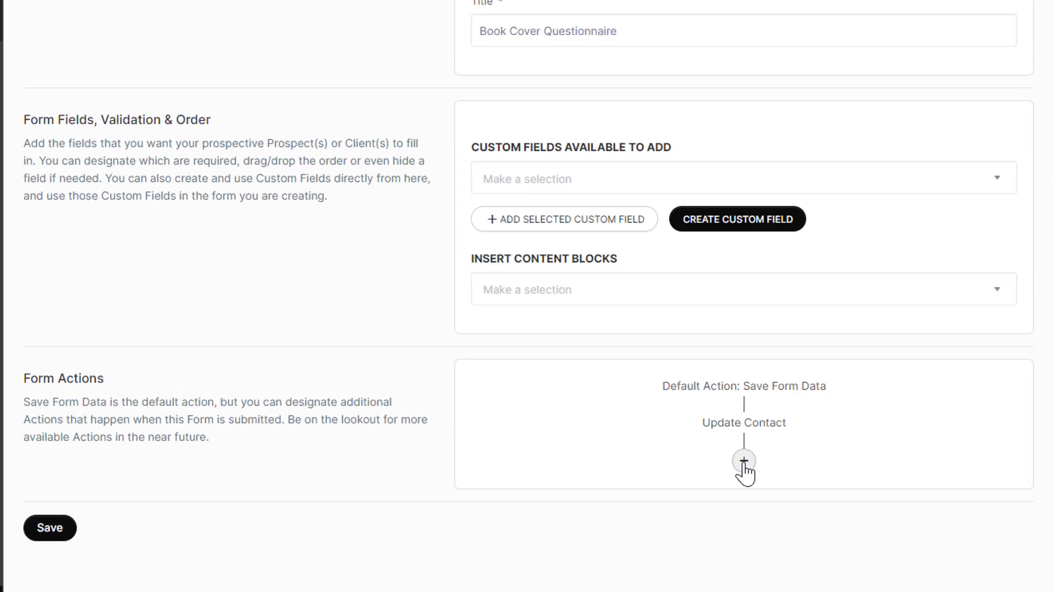
# Step: Scroll back up to the Author Name, Series Title, Book Tagline and Book Cover Preference fields
pyautogui.scroll(2, 434, 365)
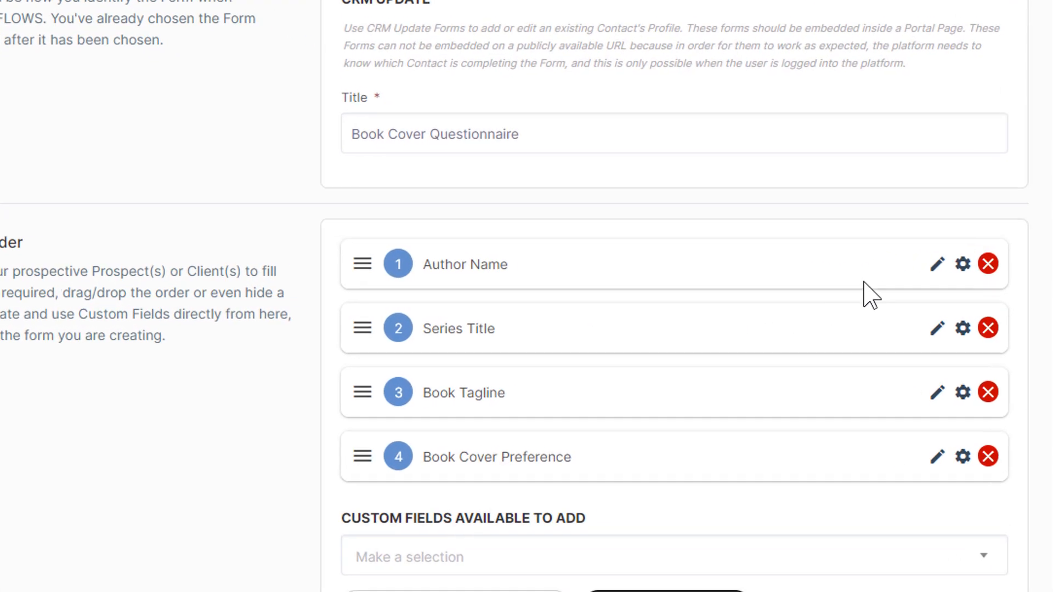
# Step: Save the Author Name field, asking for the name exactly as wanted on the cover
pyautogui.click(936, 265)
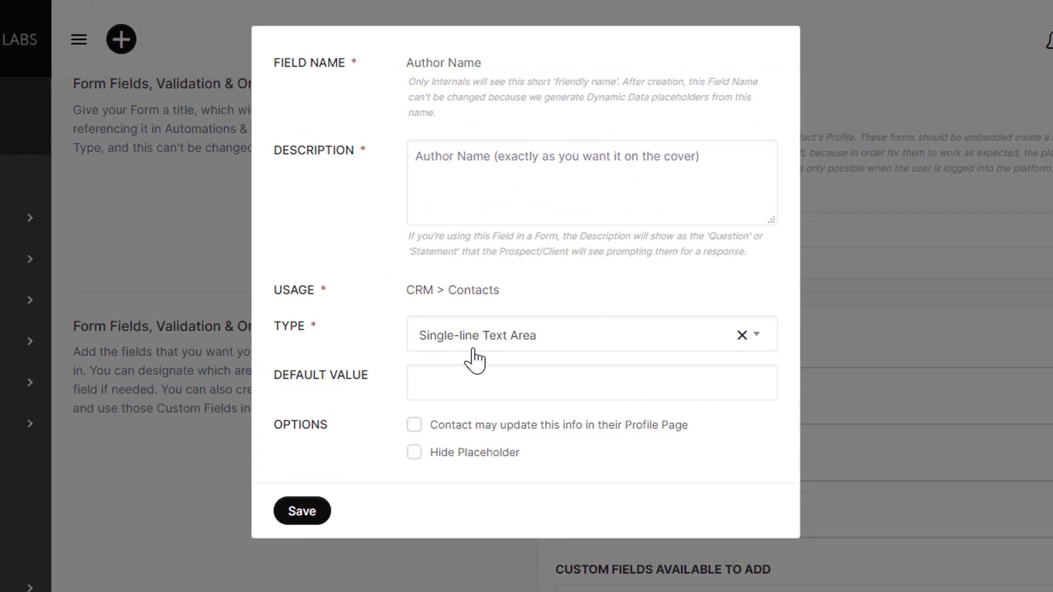
pyautogui.click(302, 511)
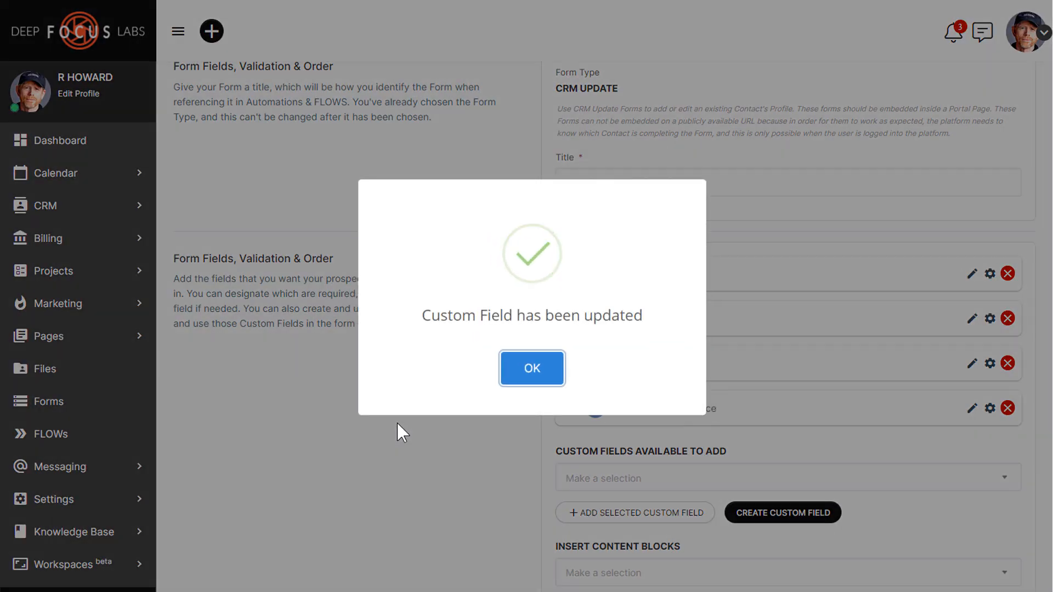
pyautogui.click(397, 424)
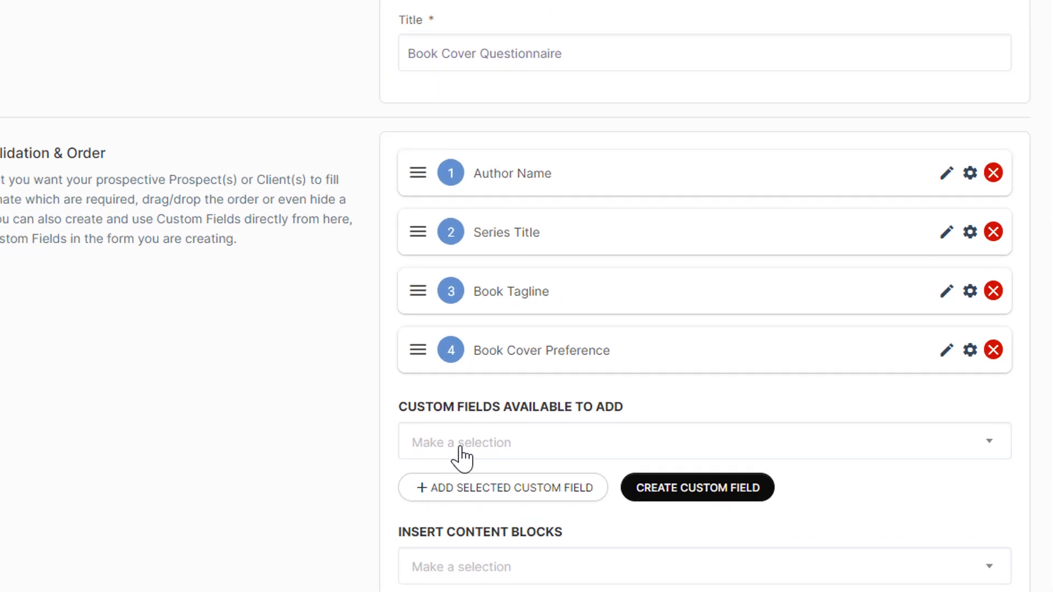
# Step: Add the Book Title and Book Genre custom fields to the questionnaire
pyautogui.click(393, 439)
pyautogui.write('book')
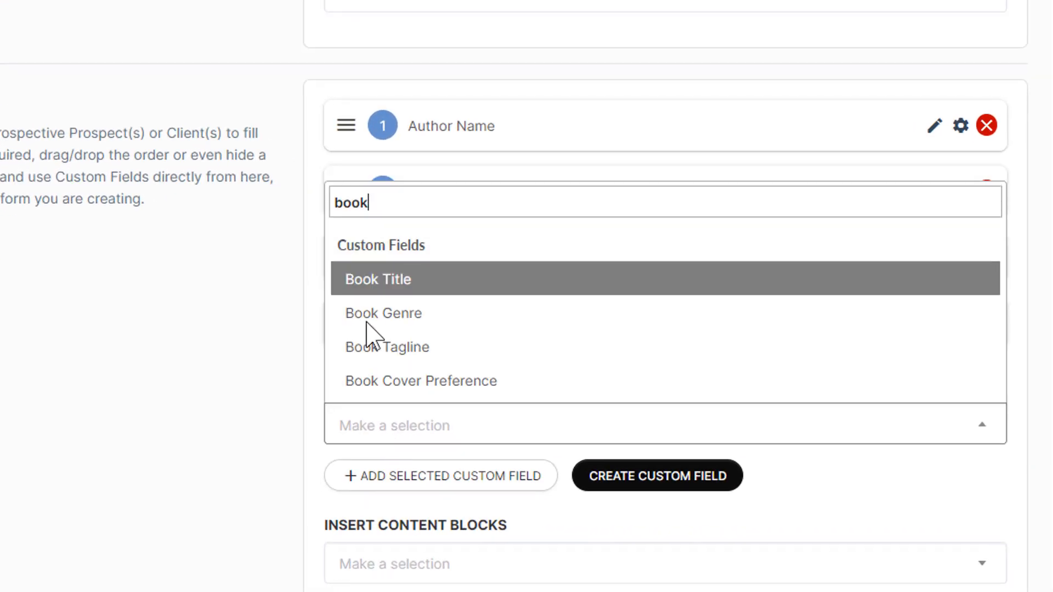
pyautogui.click(399, 292)
pyautogui.click(381, 480)
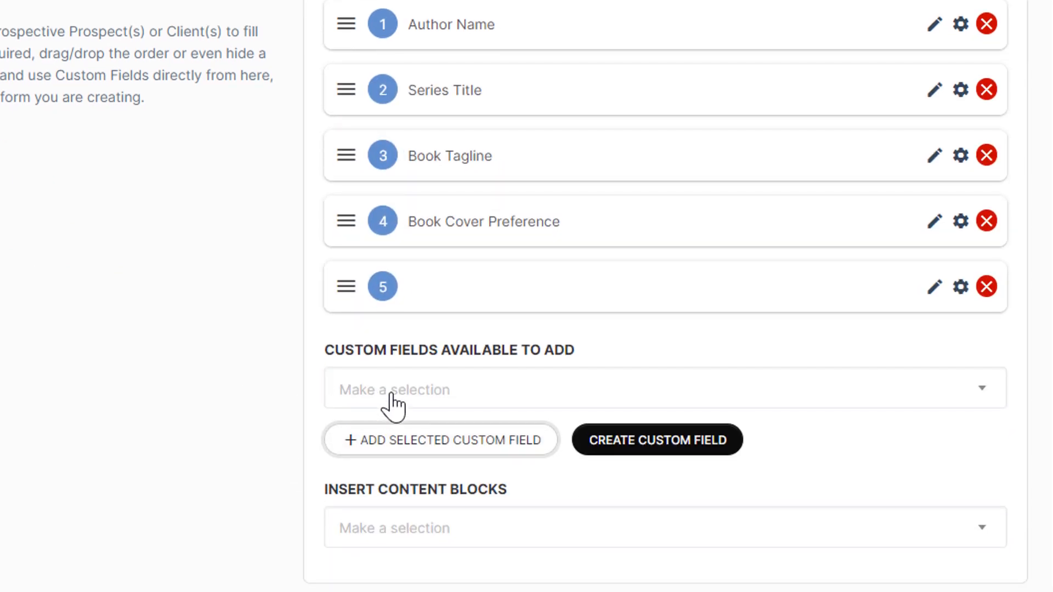
pyautogui.click(393, 494)
pyautogui.write('gener')
pyautogui.write('e')
pyautogui.press('BackSpace')
pyautogui.press('BackSpace')
pyautogui.press('BackSpace')
pyautogui.write('re')
pyautogui.click(423, 346)
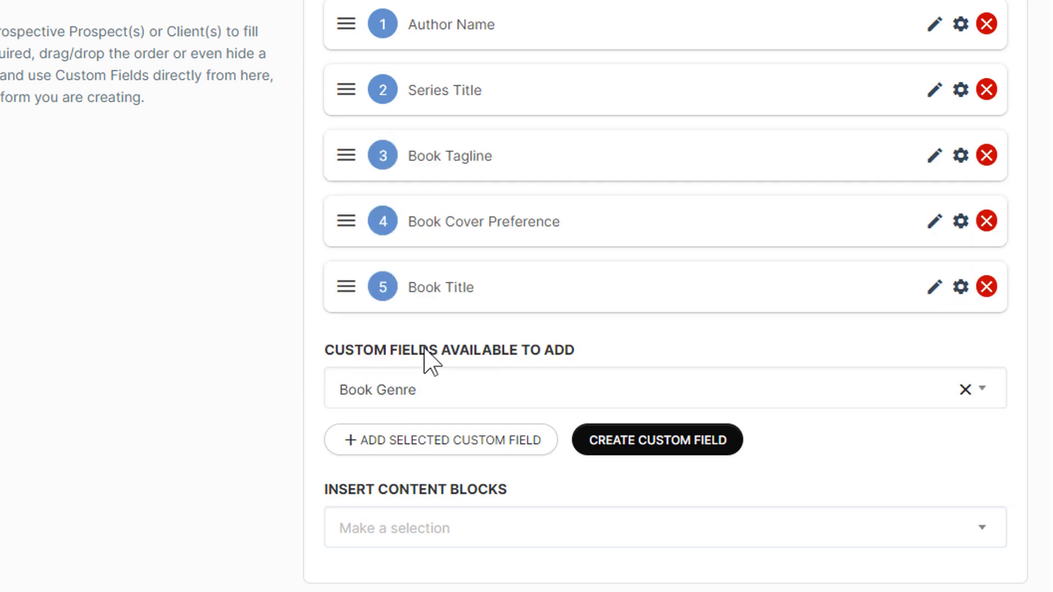
pyautogui.click(369, 444)
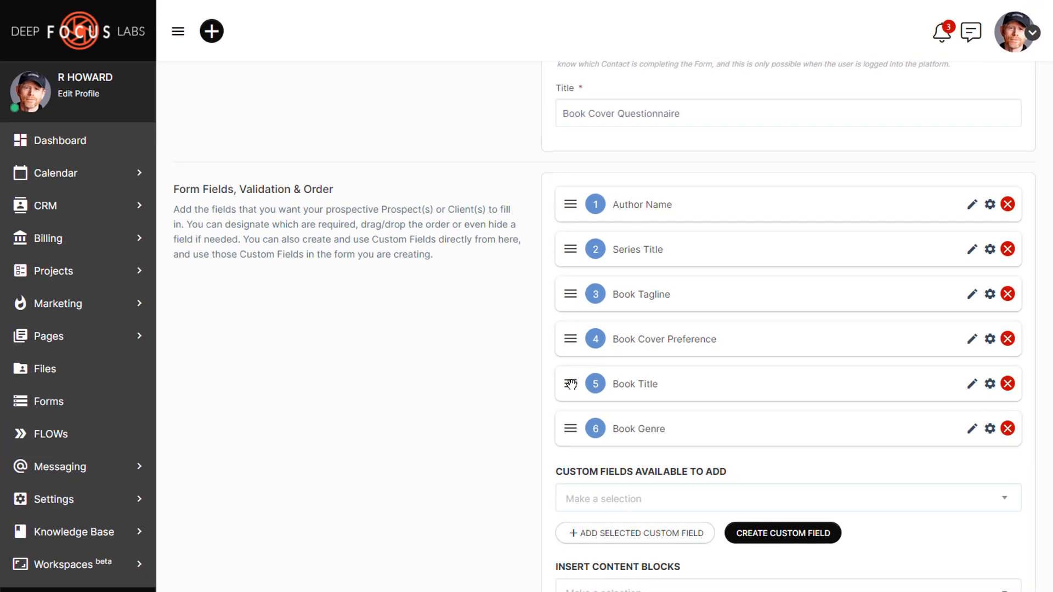
# Step: Reorder the fields so Book Title is first and Book Genre second
pyautogui.moveTo(571, 383); pyautogui.dragTo(574, 322)
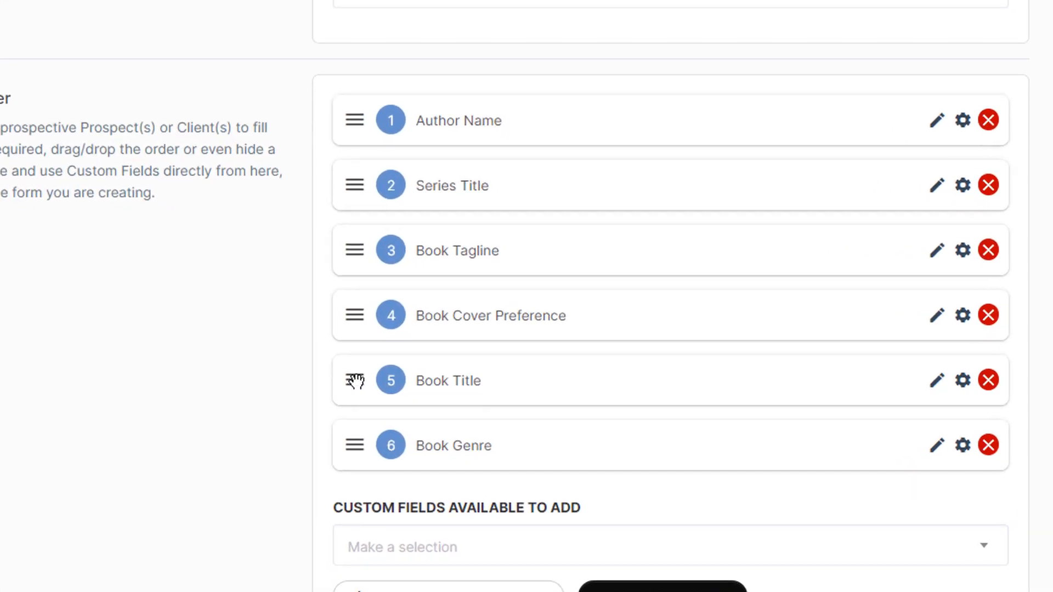
pyautogui.moveTo(359, 291); pyautogui.dragTo(353, 113)
pyautogui.moveTo(353, 443); pyautogui.dragTo(353, 181)
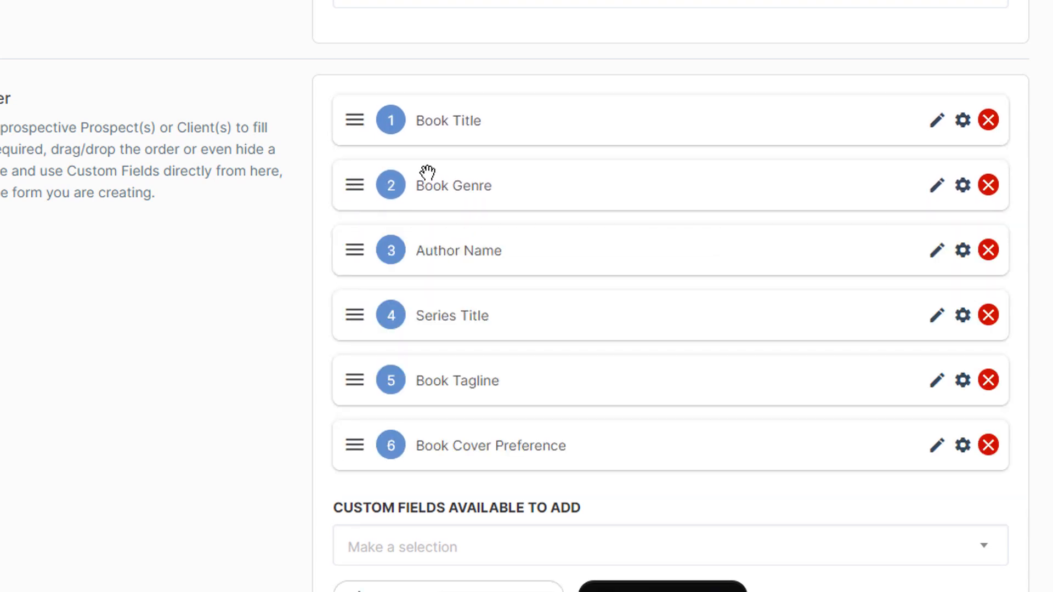
# Step: Enable Pre-Fill Value on Book Title and Book Genre, leaving the pre-filled values blank
pyautogui.click(960, 121)
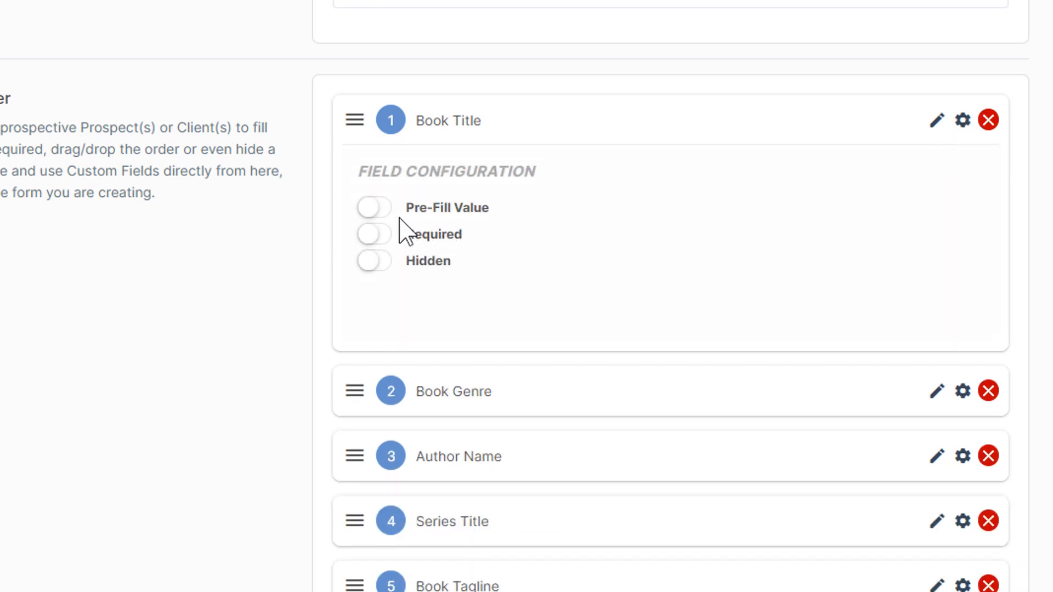
pyautogui.click(382, 212)
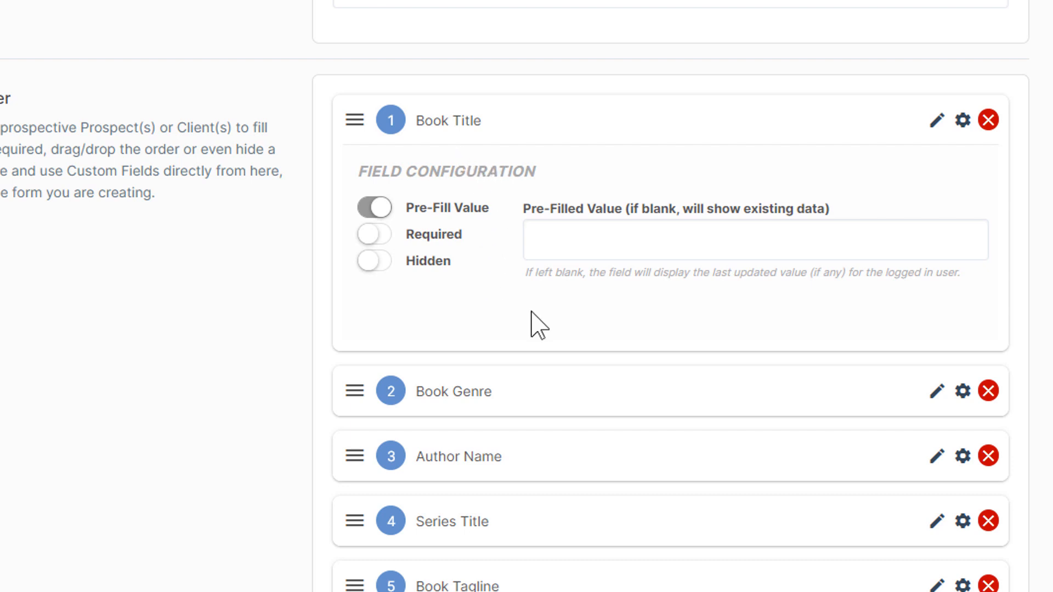
pyautogui.click(959, 402)
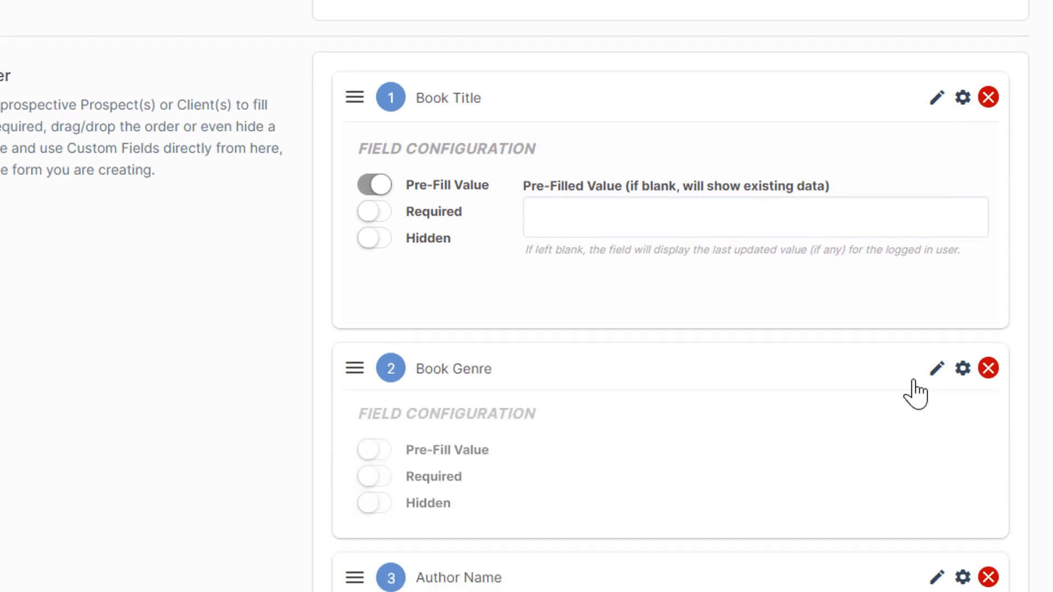
pyautogui.scroll(-1, 943, 388)
pyautogui.click(379, 423)
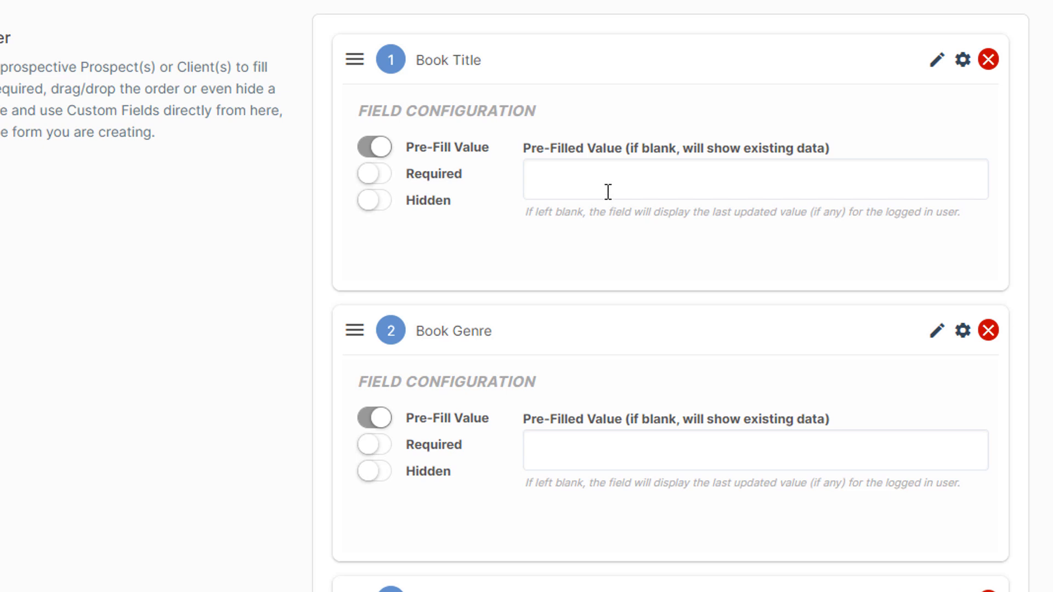
pyautogui.click(571, 235)
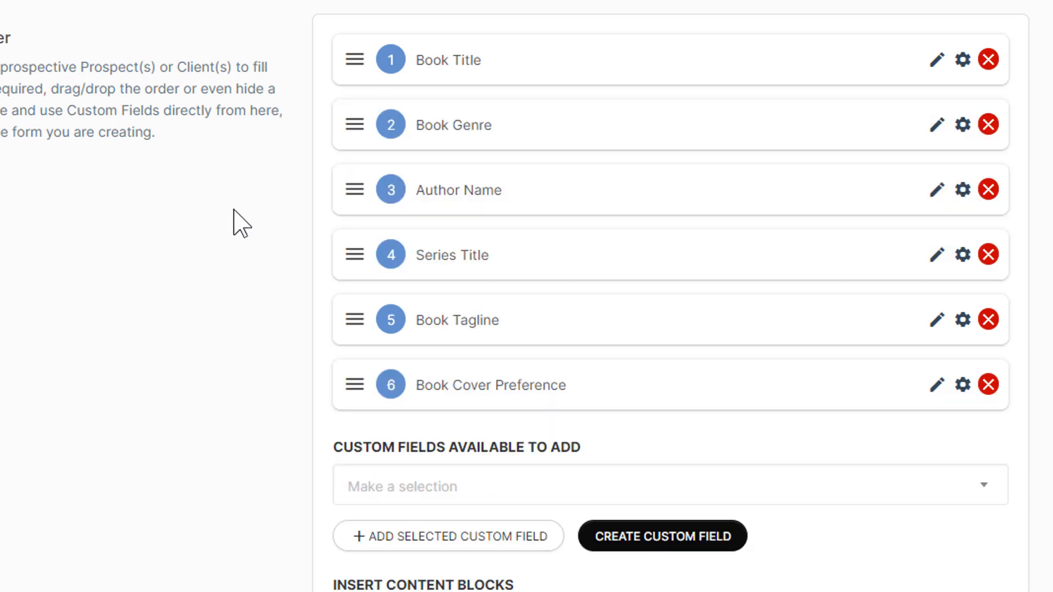
# Step: Add a Trigger/Action Automations step after Update Contact and open its Configure Actions dialog
pyautogui.scroll(-4, 234, 210)
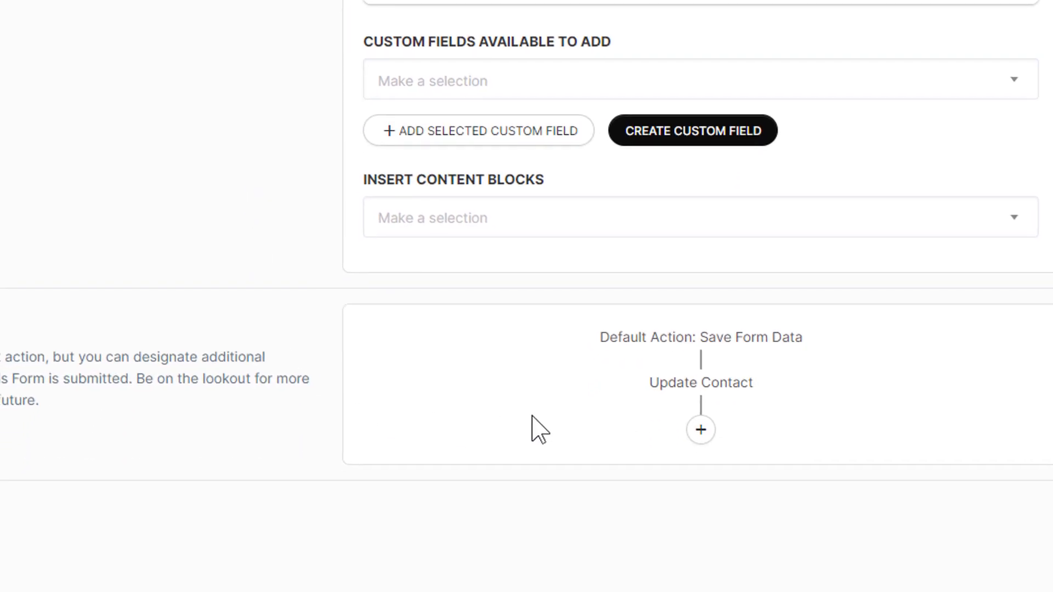
pyautogui.click(701, 429)
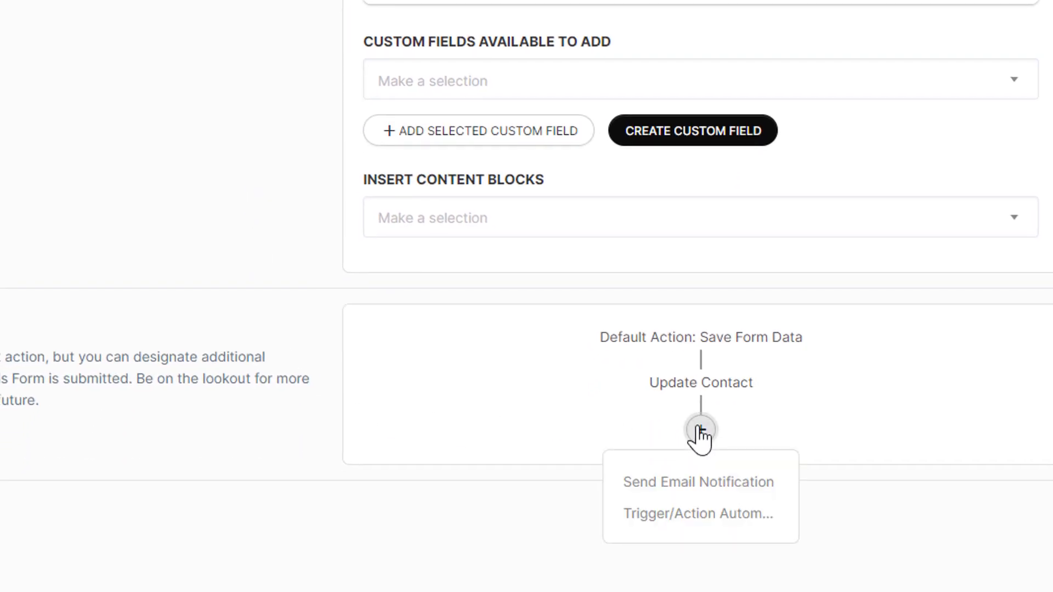
pyautogui.click(678, 521)
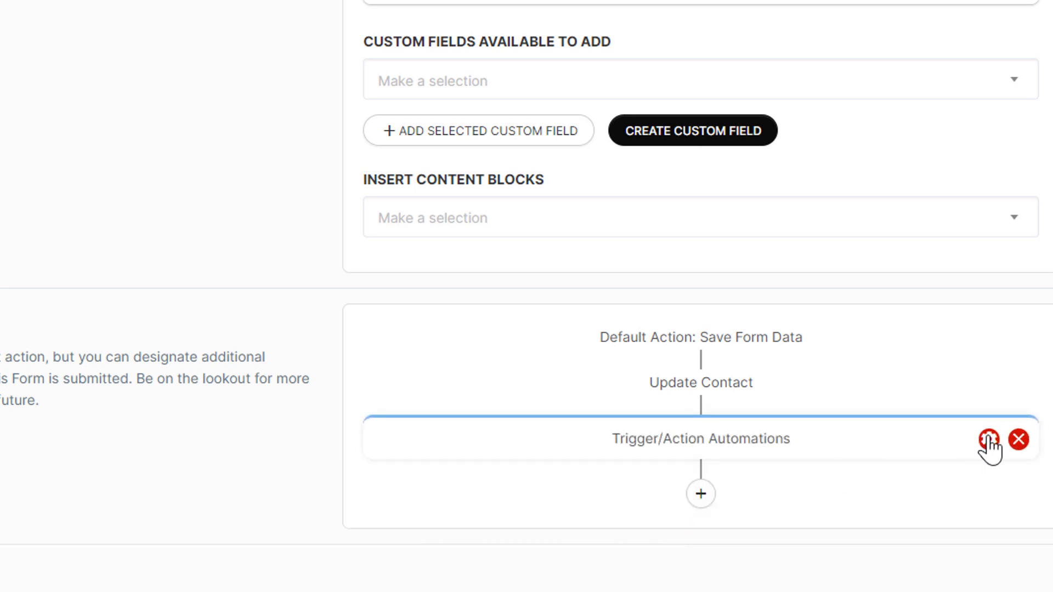
pyautogui.click(990, 439)
pyautogui.scroll(-7, 807, 437)
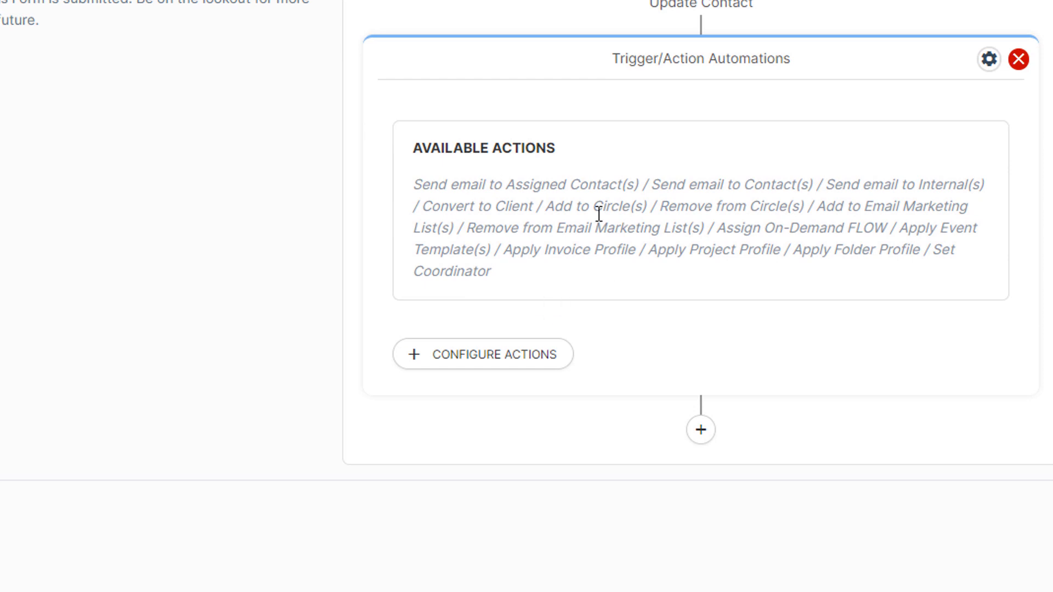
pyautogui.moveTo(655, 254); pyautogui.dragTo(780, 250)
pyautogui.click(693, 307)
pyautogui.click(520, 357)
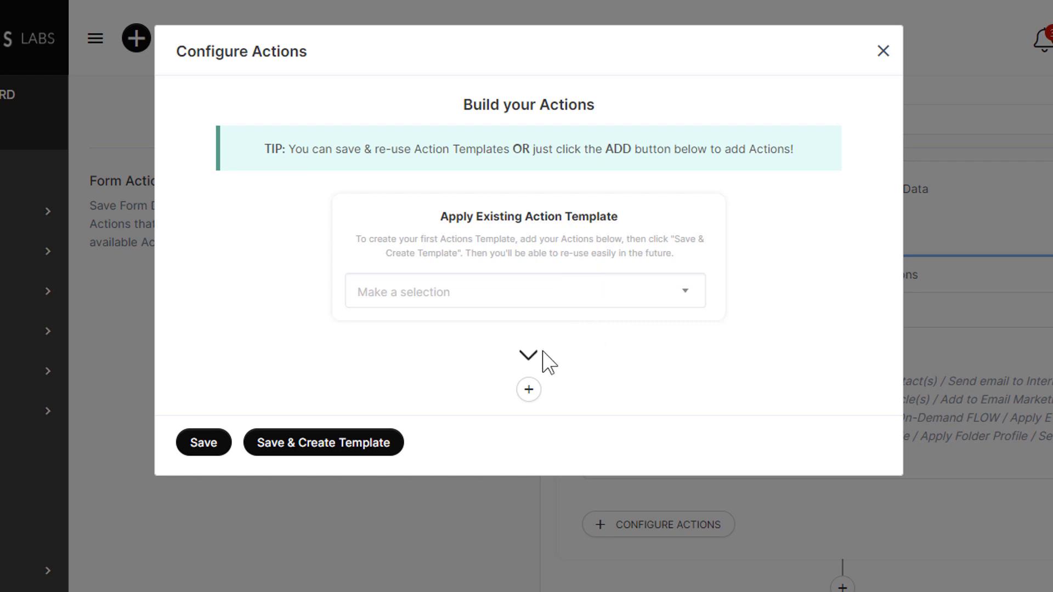
# Step: Add an Apply Project Profile action using the Book Cover Design profile and save it
pyautogui.click(527, 393)
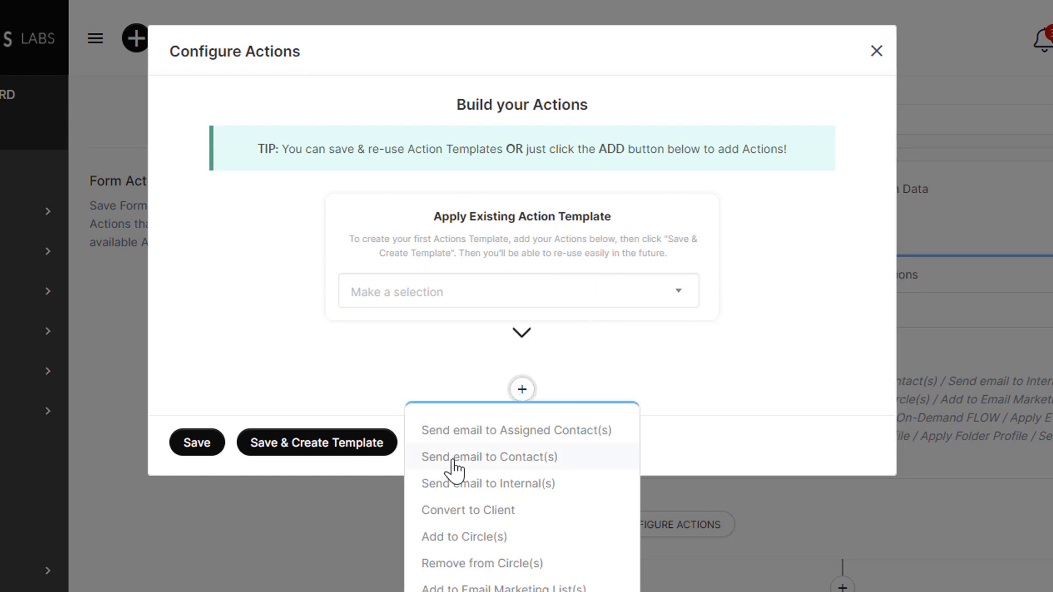
pyautogui.scroll(-1, 454, 466)
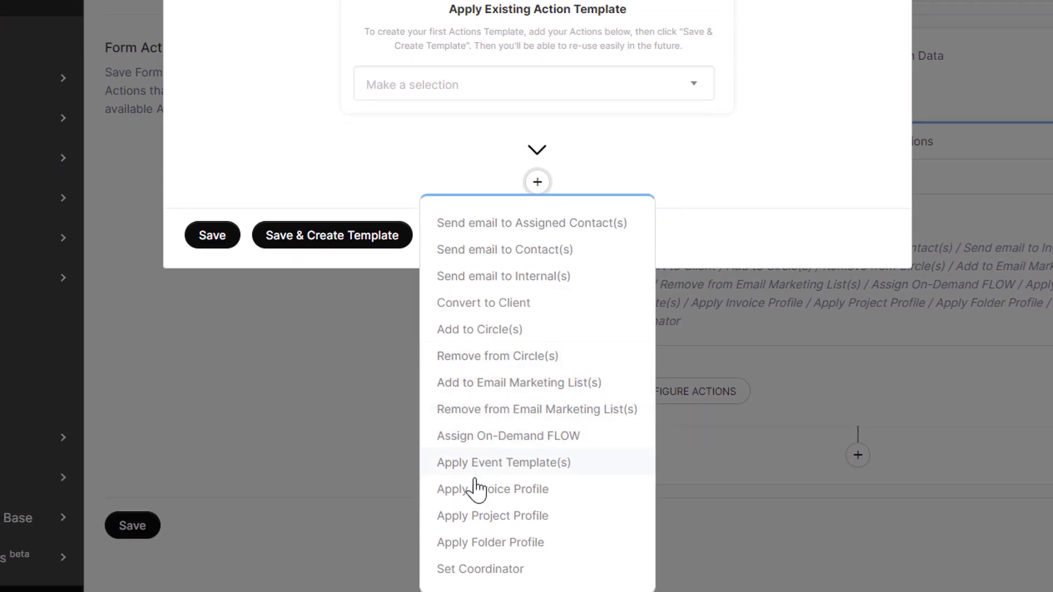
pyautogui.click(467, 518)
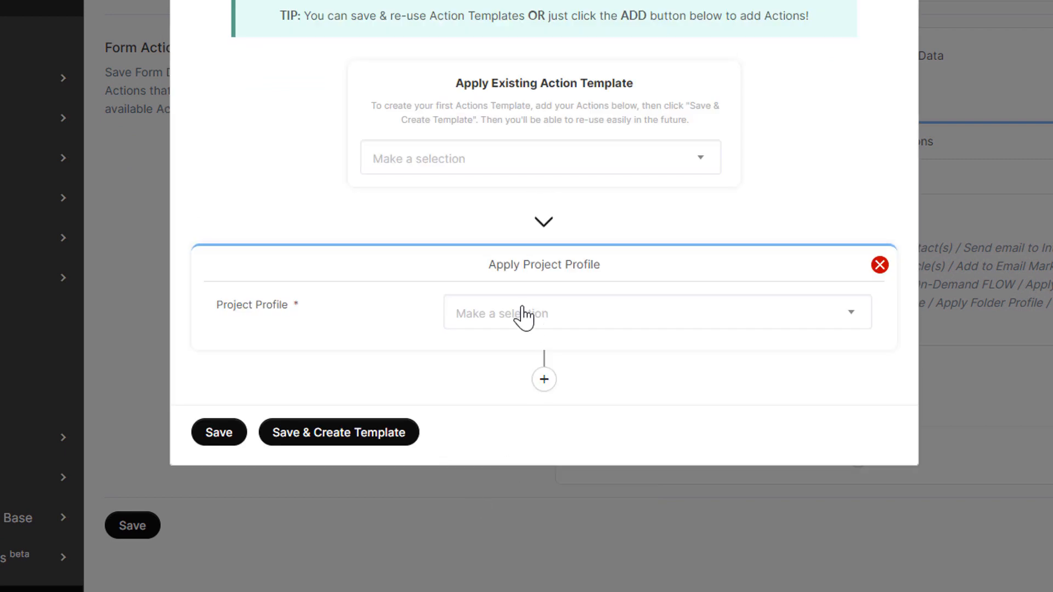
pyautogui.click(513, 322)
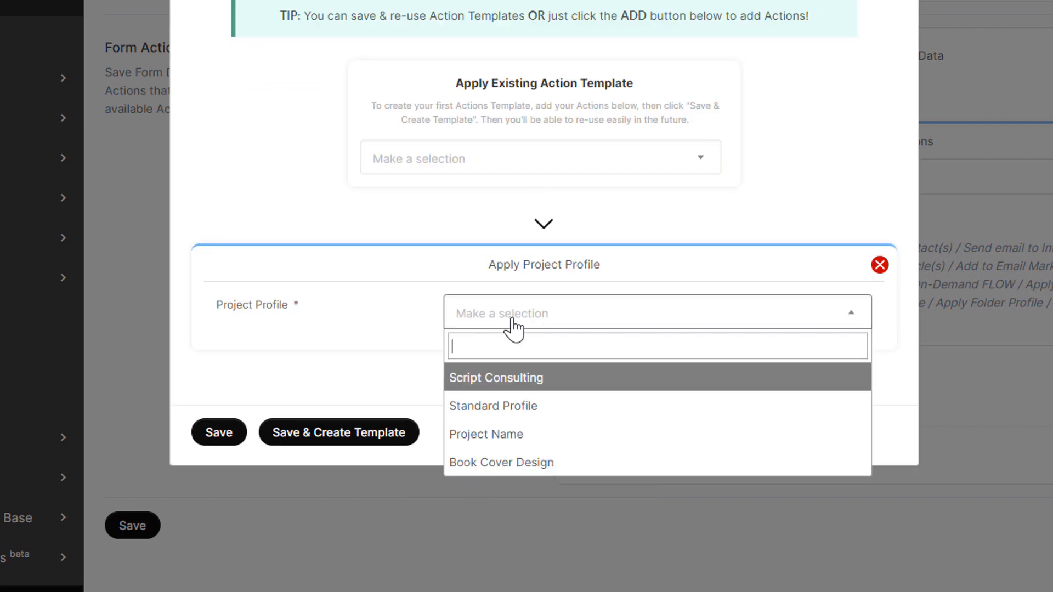
pyautogui.click(495, 464)
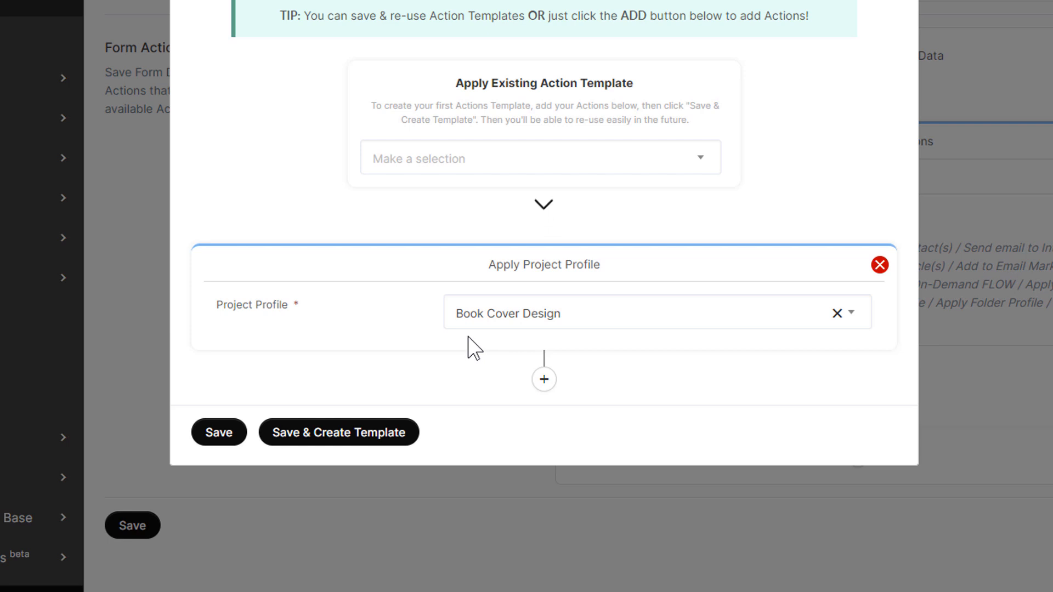
pyautogui.click(223, 441)
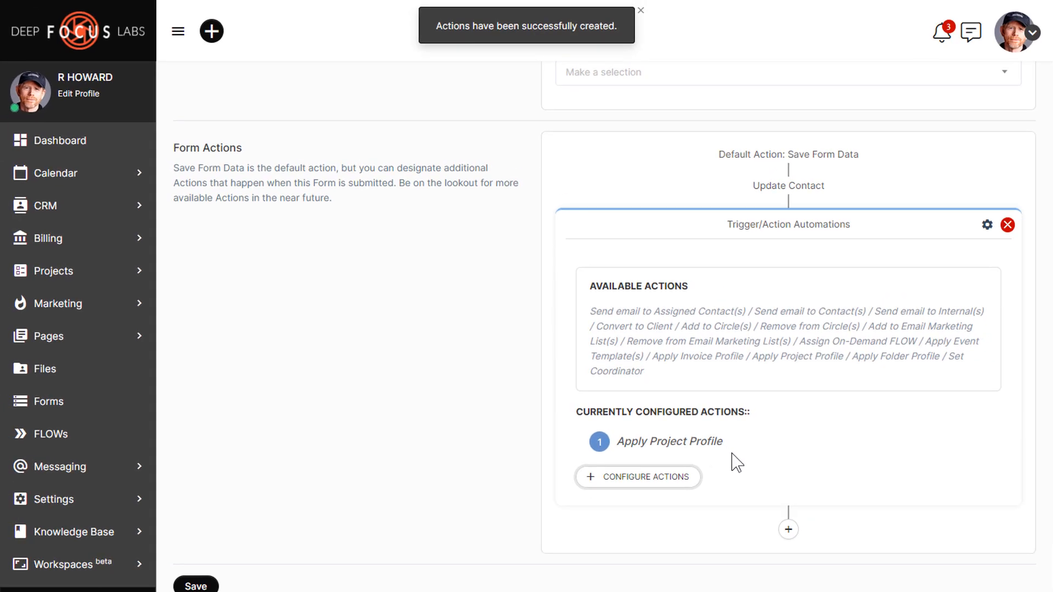
pyautogui.scroll(8, 550, 381)
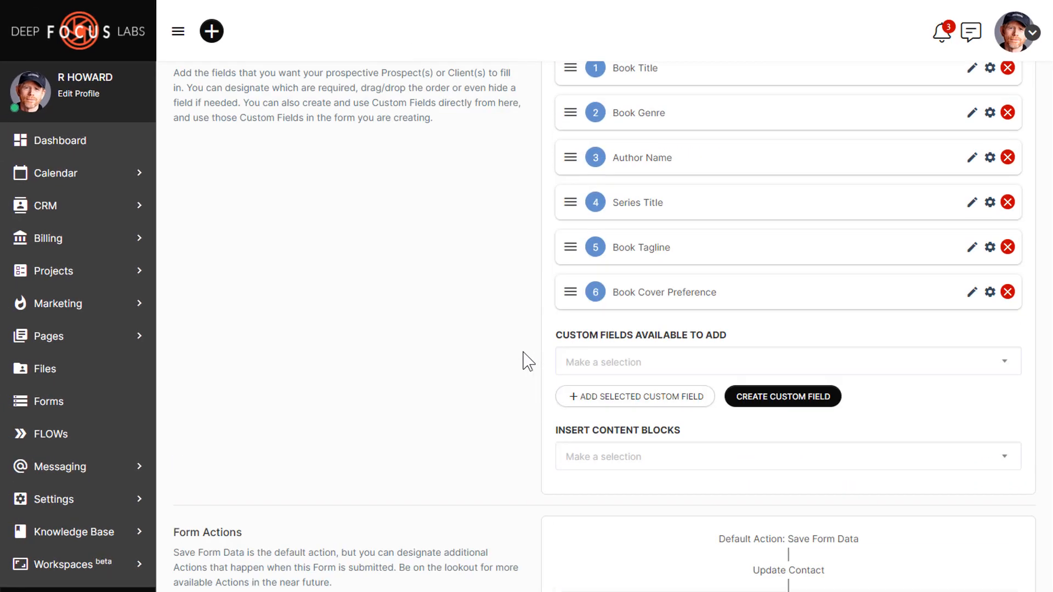
pyautogui.scroll(4, 528, 229)
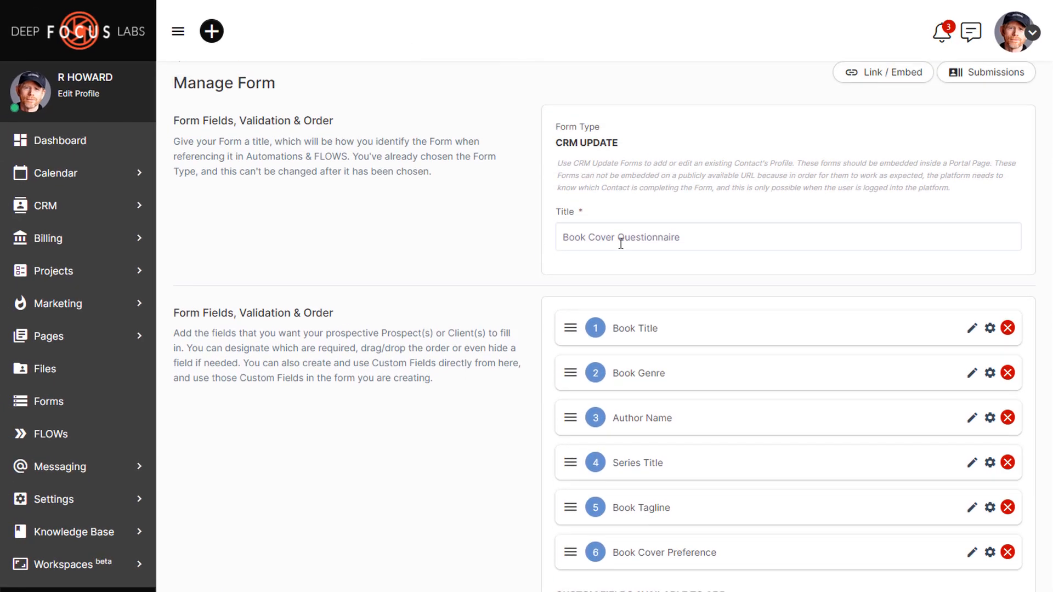
# Step: Save the Book Cover Questionnaire and bring up its Options menu in the Forms list
pyautogui.scroll(-12, 437, 256)
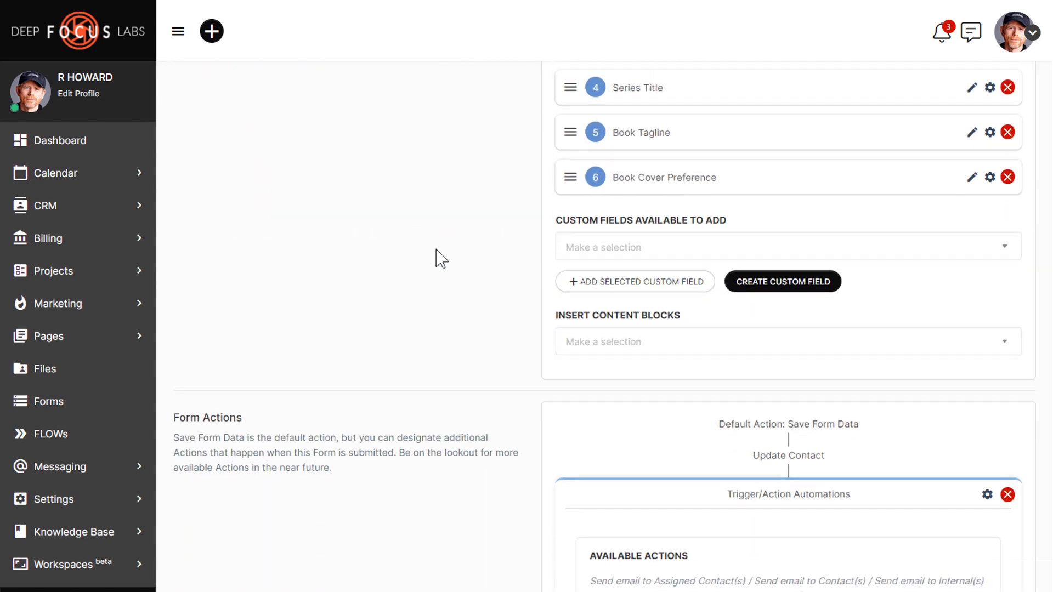
pyautogui.click(181, 542)
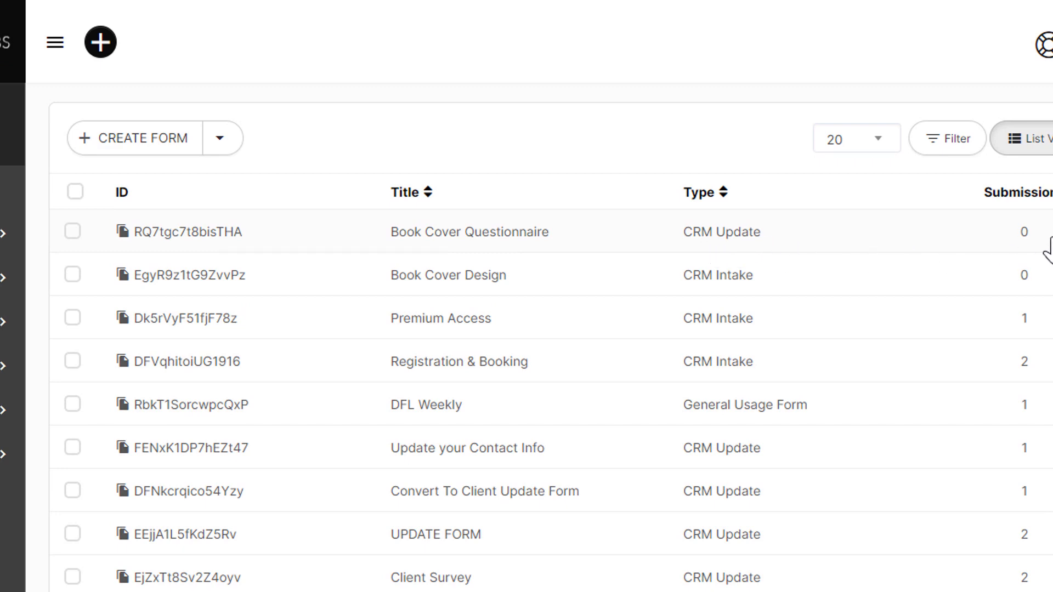
pyautogui.click(1004, 198)
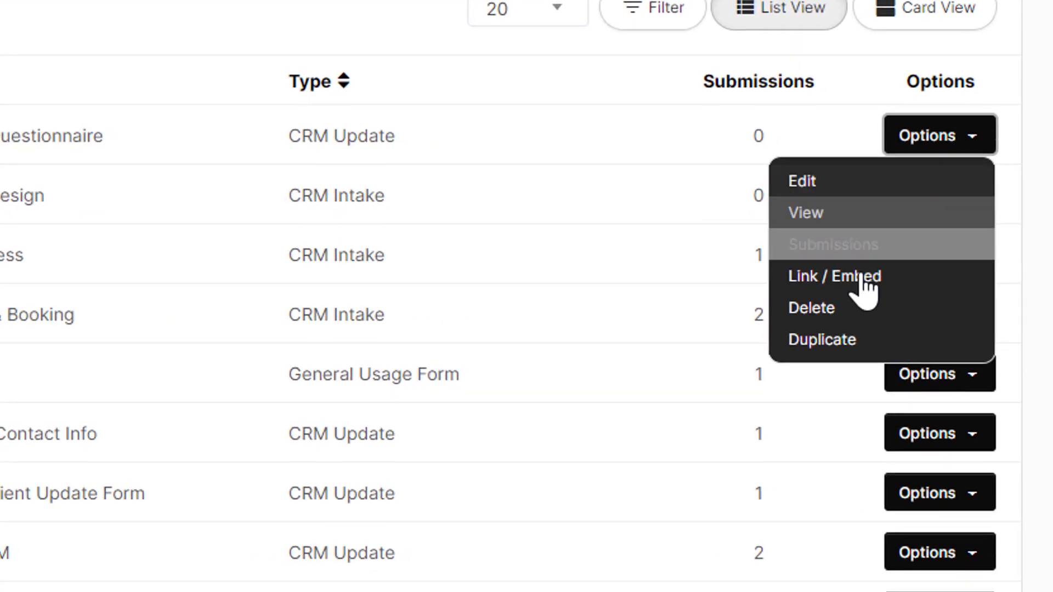
# Step: Open the questionnaire's Link / Embed settings and copy its form placeholder code
pyautogui.click(860, 281)
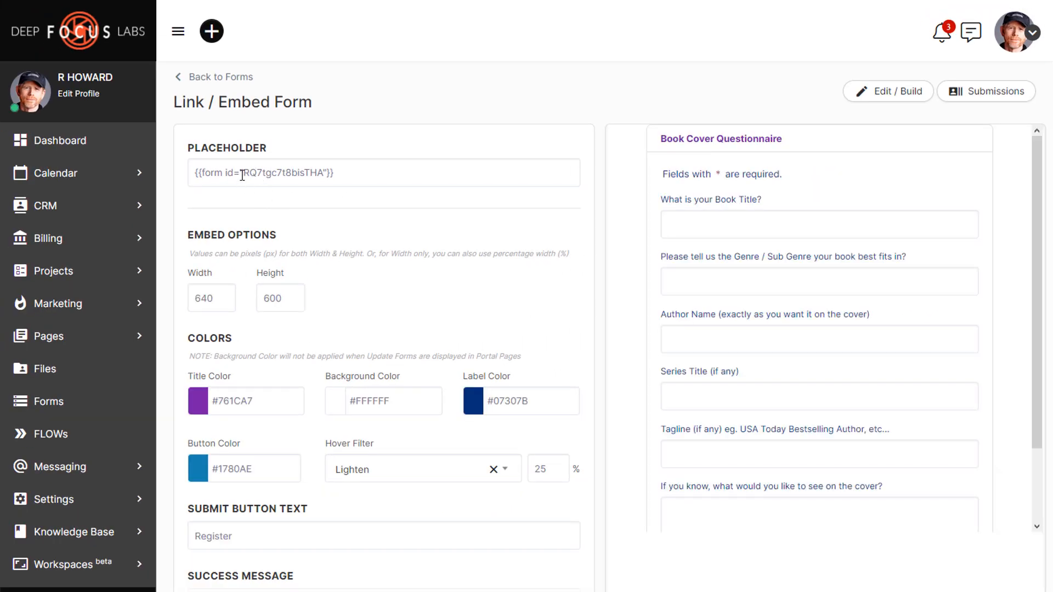
pyautogui.click(242, 175)
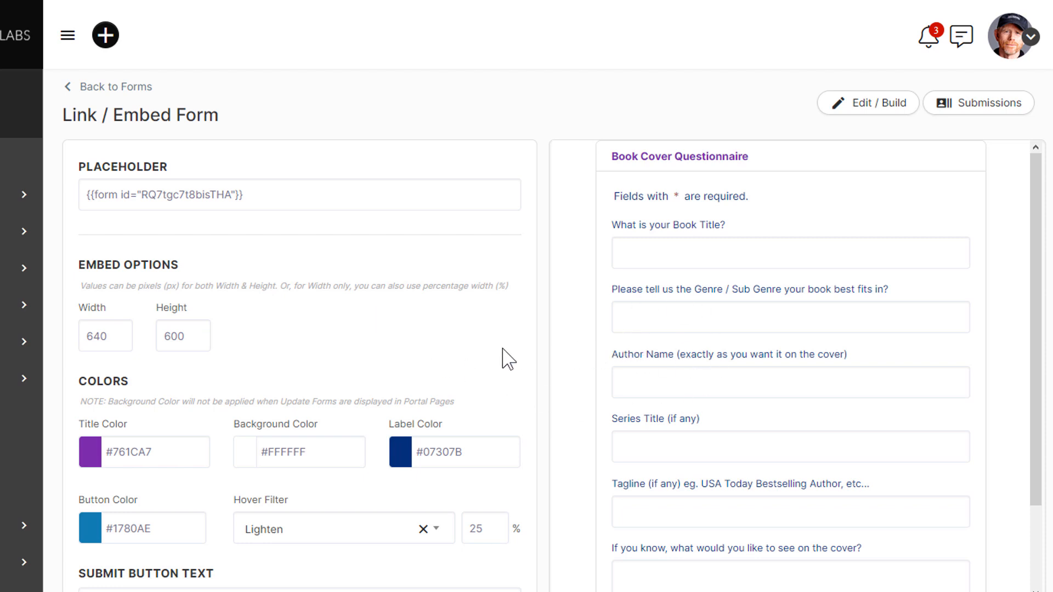
pyautogui.scroll(-5, 509, 360)
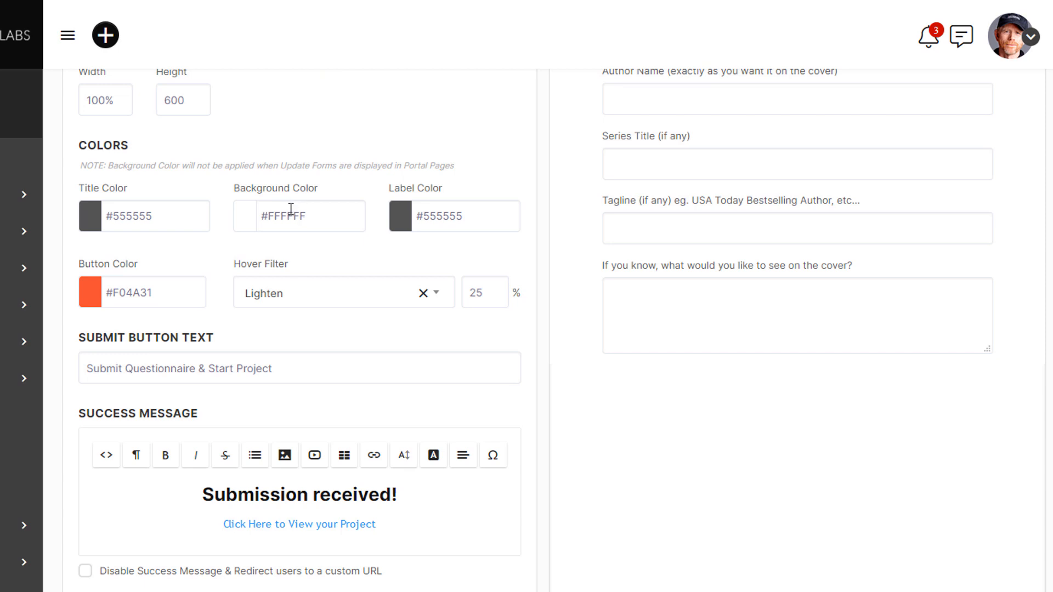
pyautogui.scroll(2, 293, 255)
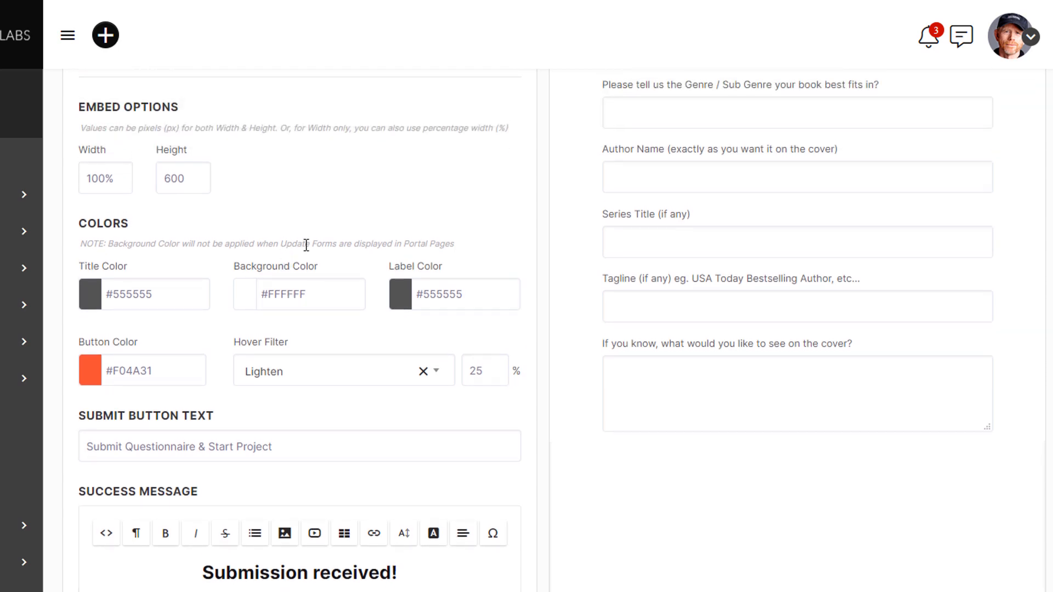
pyautogui.scroll(4, 306, 245)
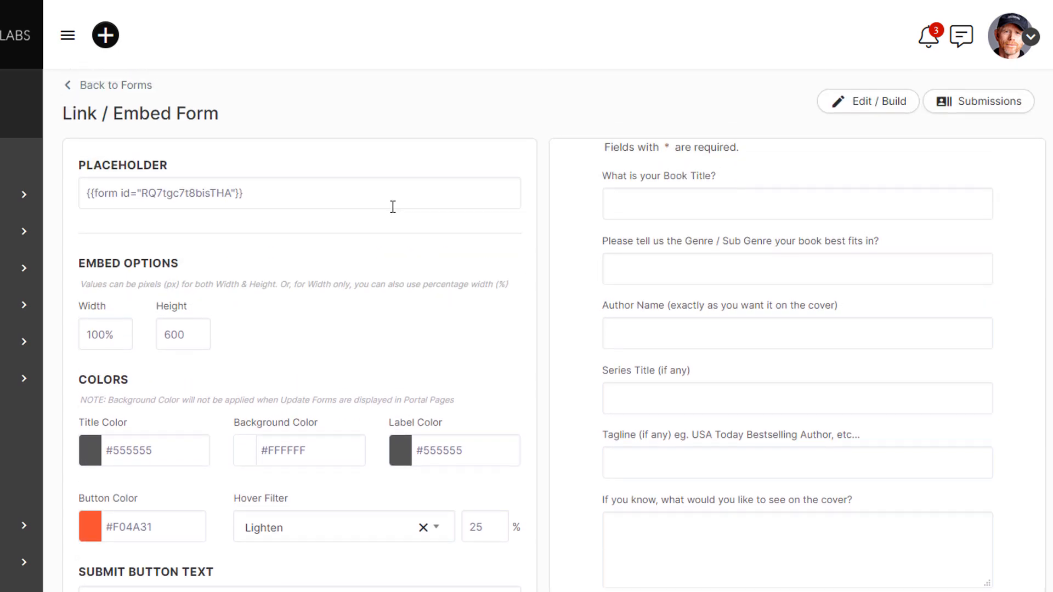
pyautogui.scroll(-10, 393, 206)
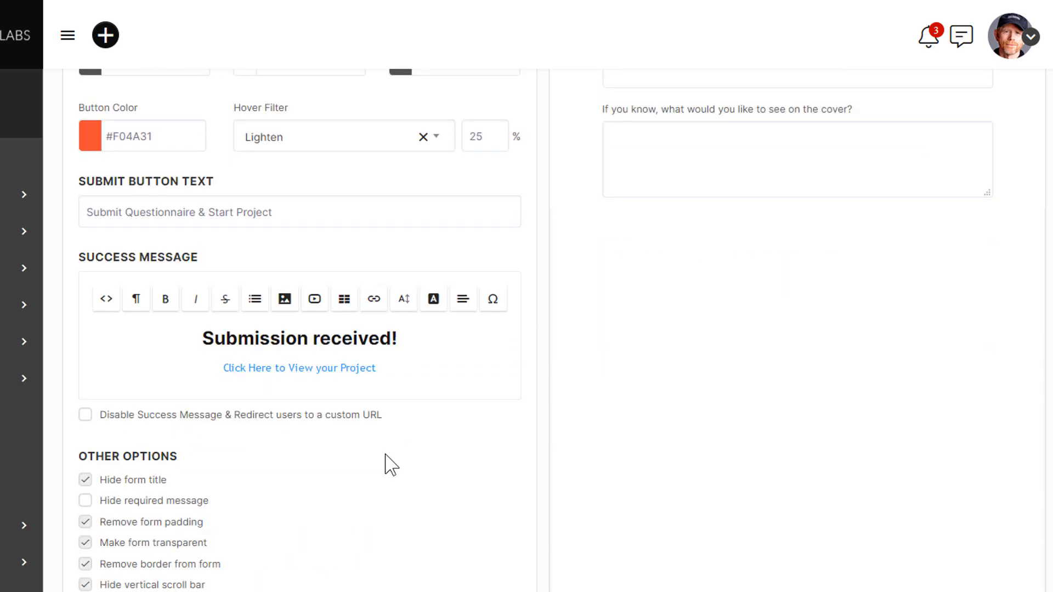
# Step: Point the success message's 'Click Here to View your Project' link to /your-project and save the embed settings
pyautogui.click(321, 336)
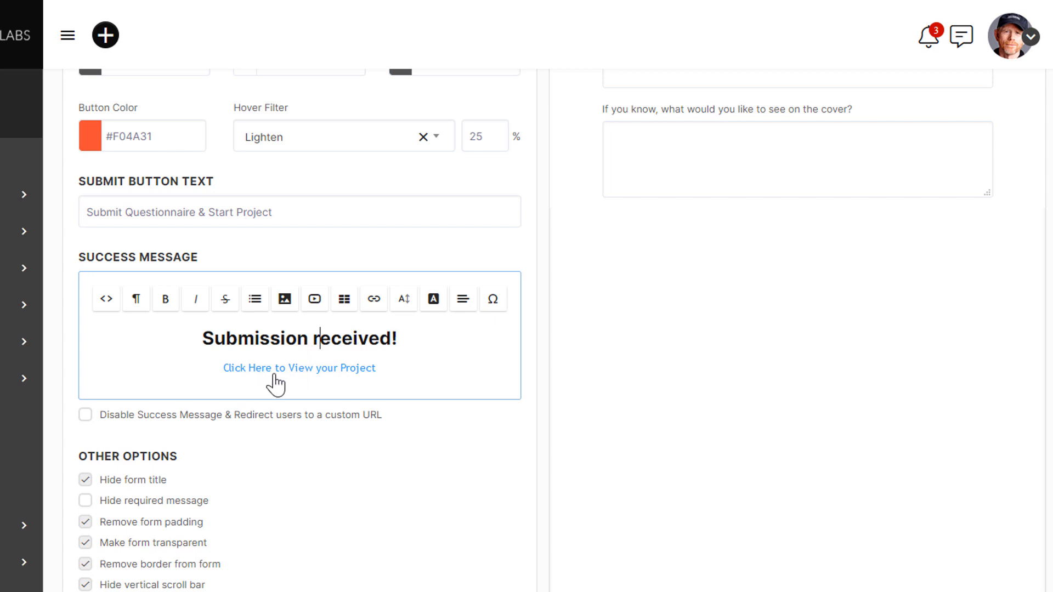
pyautogui.moveTo(392, 369); pyautogui.dragTo(214, 369)
pyautogui.click(317, 387)
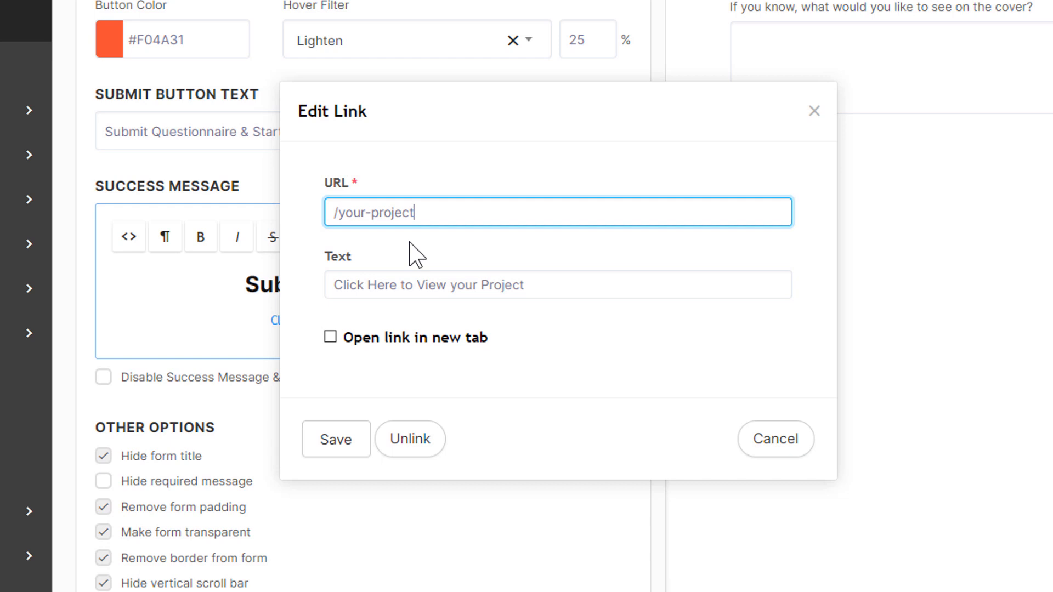
pyautogui.click(331, 435)
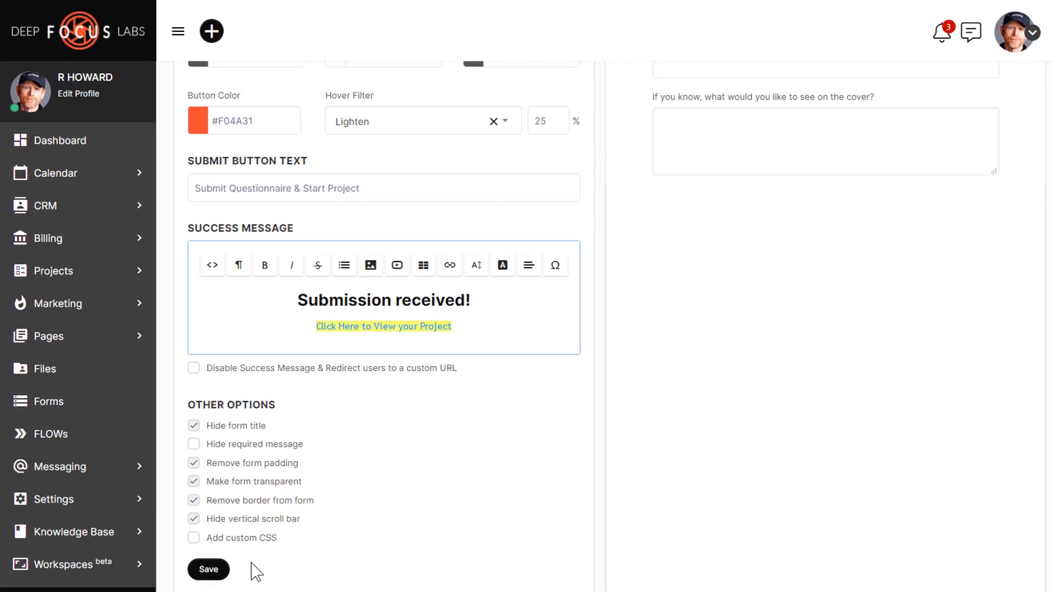
pyautogui.click(209, 576)
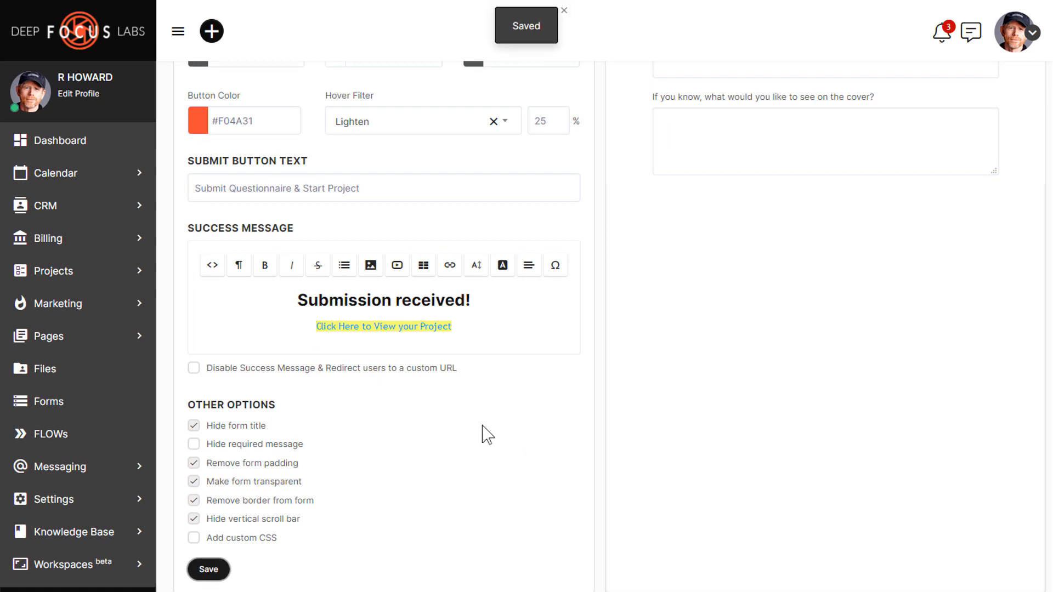
pyautogui.scroll(6, 502, 435)
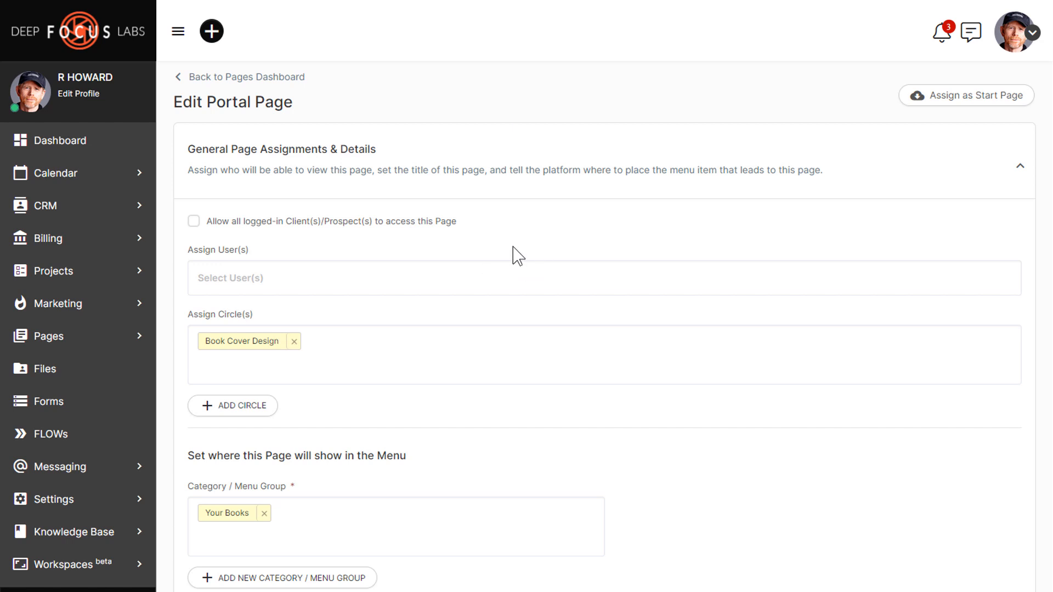
# Step: Extend the portal page title to 'Your Book Cover Project, Step 1'
pyautogui.scroll(-5, 508, 287)
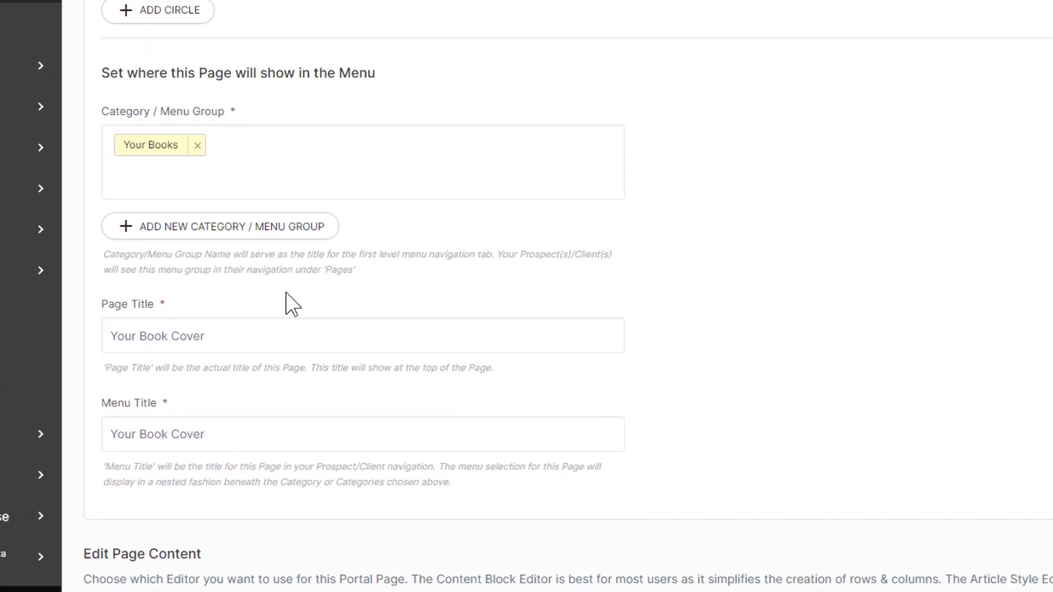
pyautogui.click(318, 322)
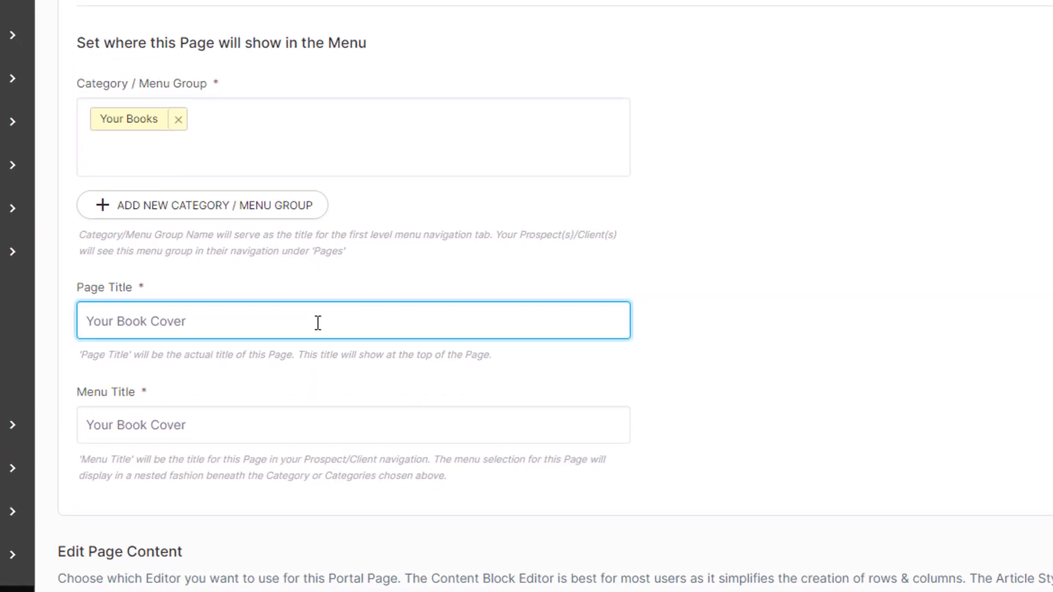
pyautogui.write('Project, Step 1')
pyautogui.click(766, 283)
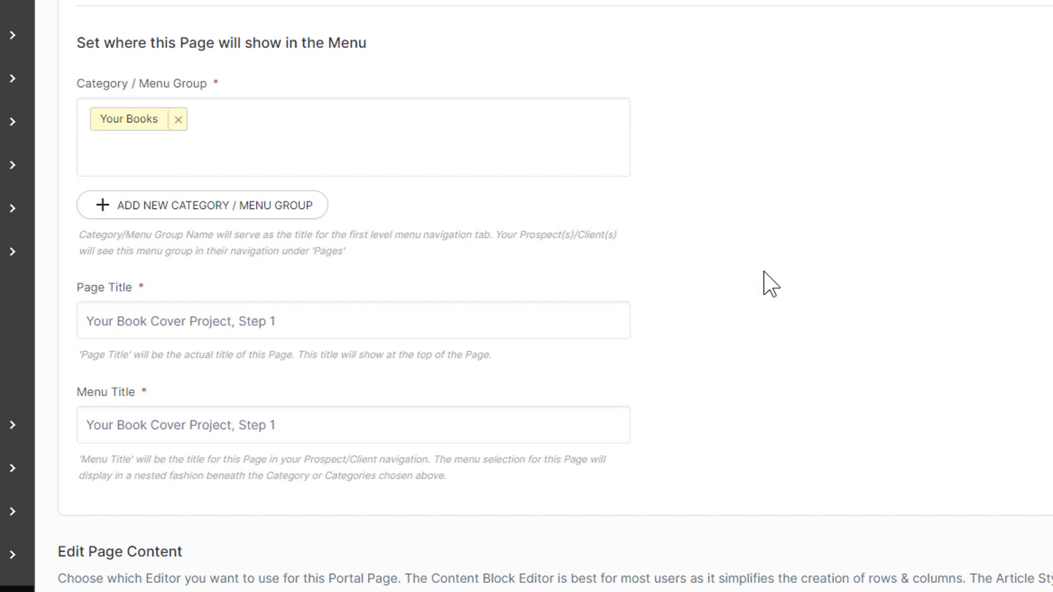
pyautogui.scroll(-10, 767, 284)
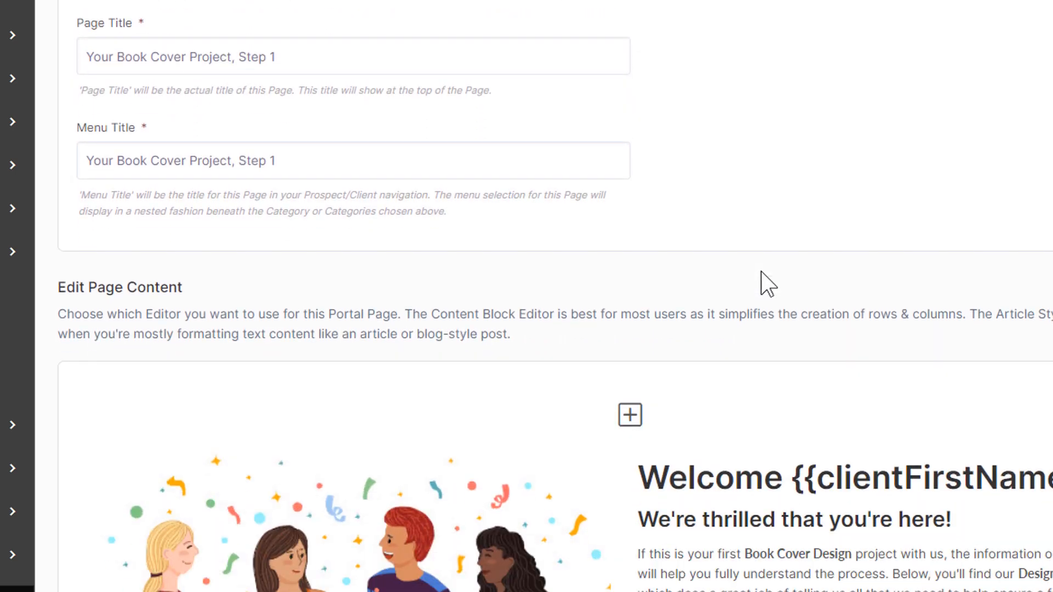
pyautogui.scroll(-4, 763, 271)
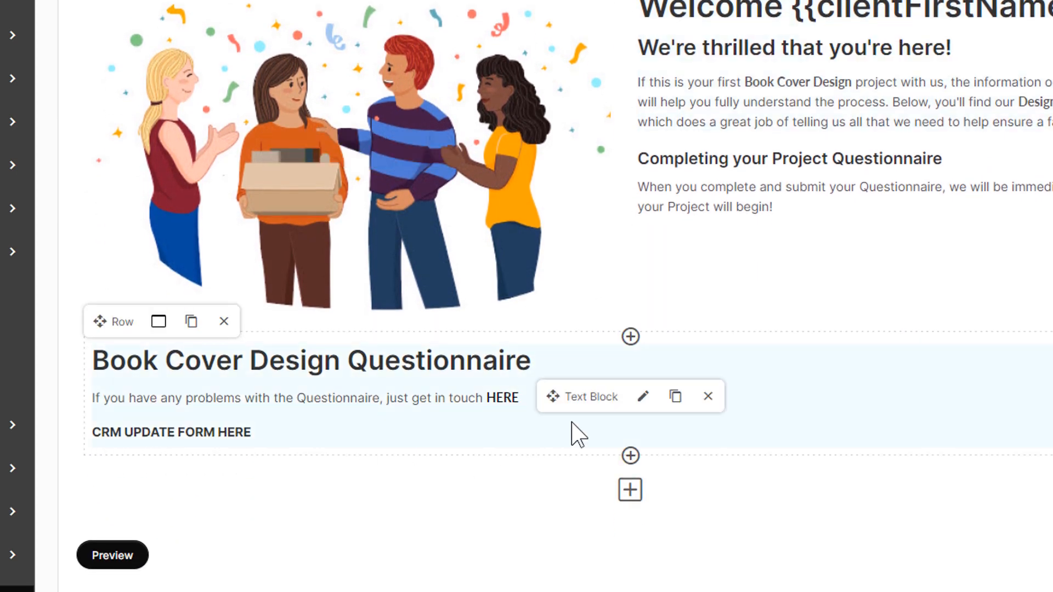
# Step: Replace the 'CRM UPDATE FORM HERE' line with the pasted questionnaire form placeholder and save the block
pyautogui.click(643, 396)
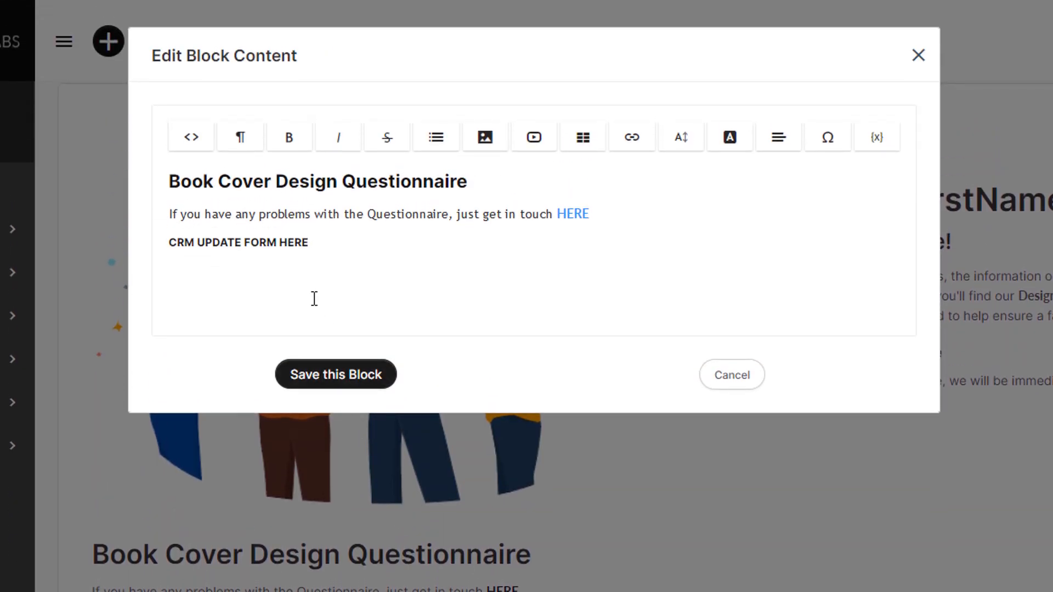
pyautogui.tripleClick(329, 199)
pyautogui.press('BackSpace')
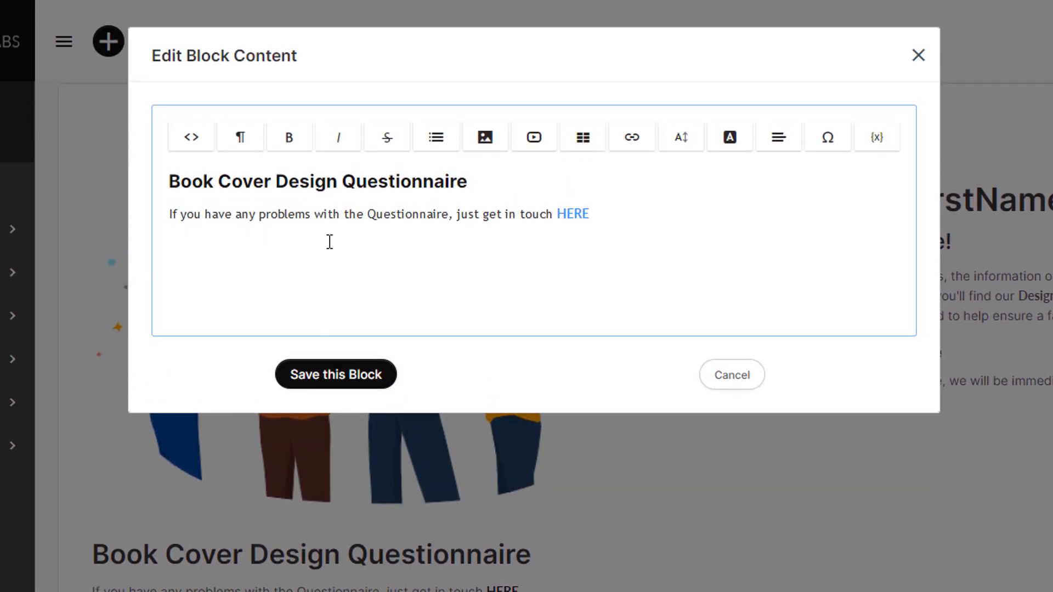
pyautogui.write('{{form id="RQ7tgc7t8bisTHA"}}')
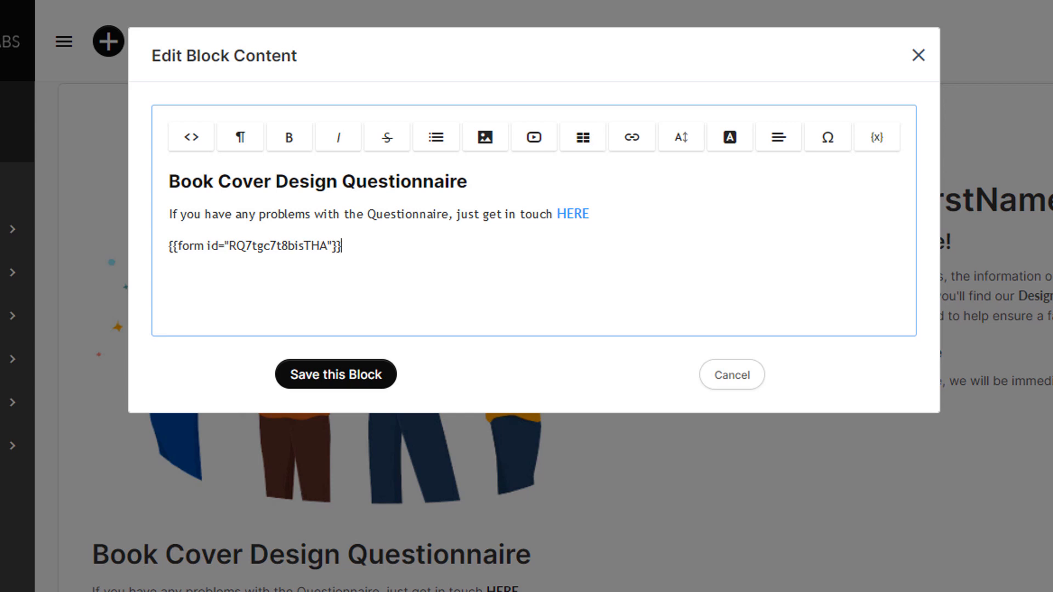
pyautogui.press('Return')
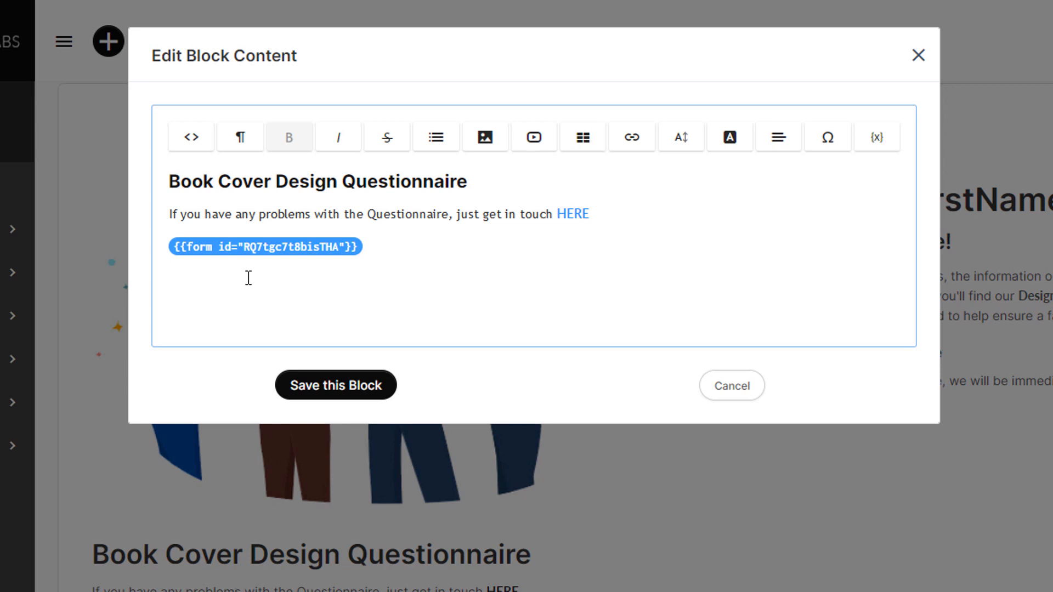
pyautogui.click(316, 392)
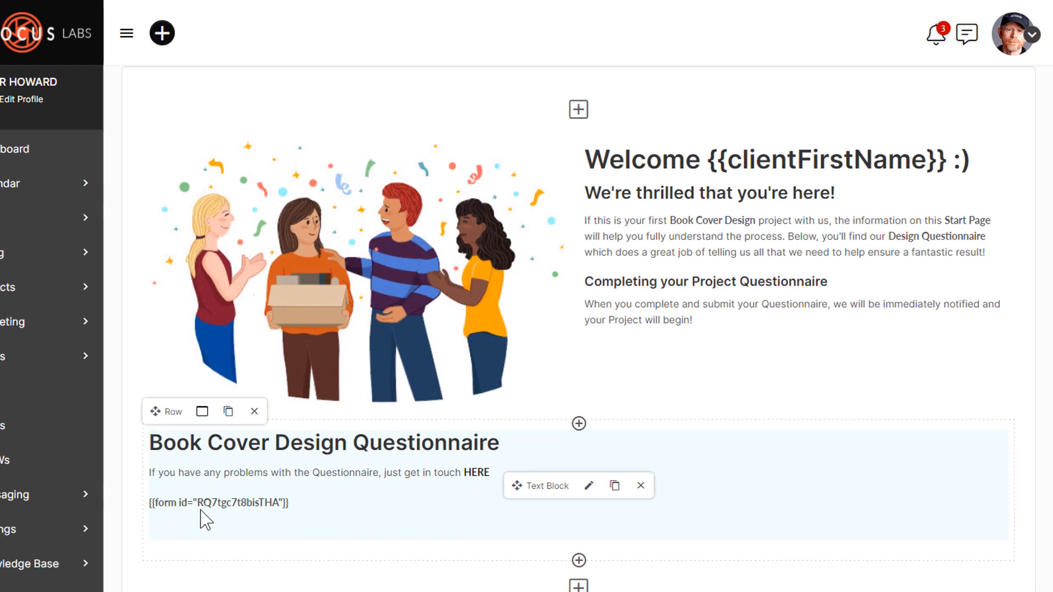
# Step: Preview the updated portal page, then save it
pyautogui.scroll(-2, 199, 503)
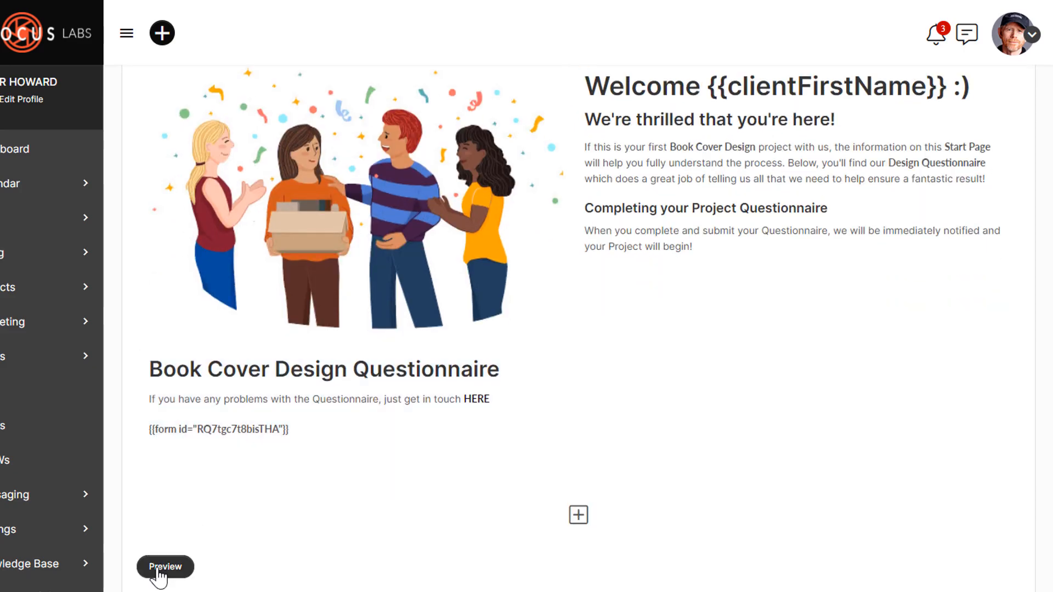
pyautogui.click(160, 567)
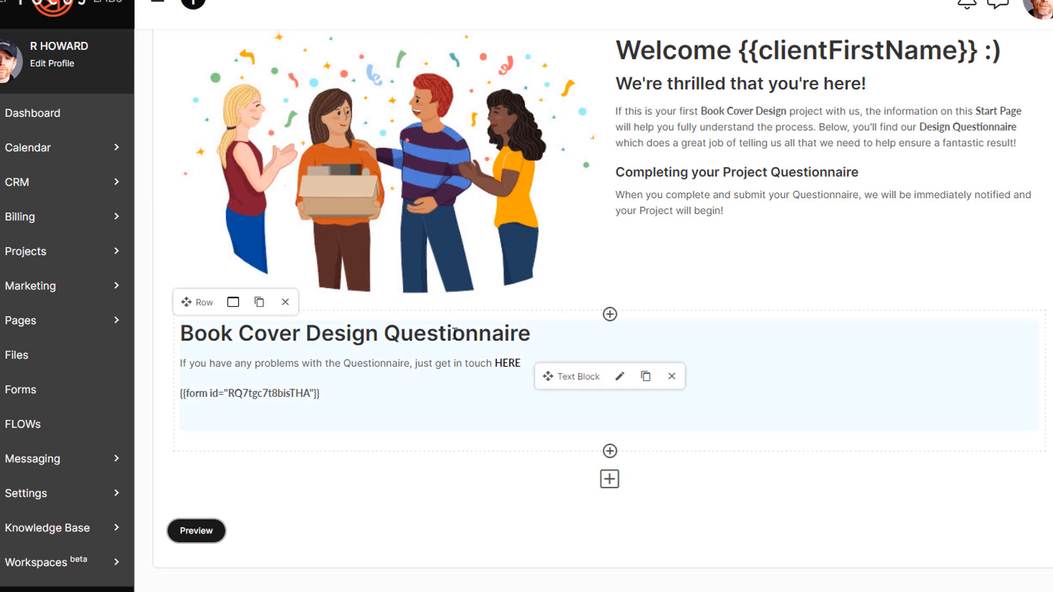
pyautogui.scroll(-4, 454, 334)
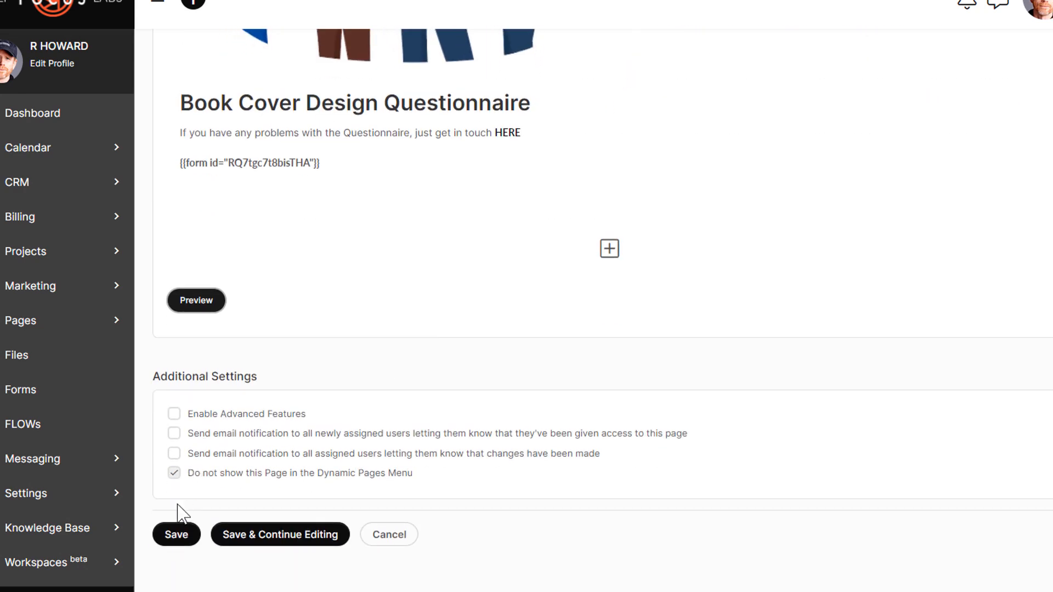
pyautogui.click(172, 536)
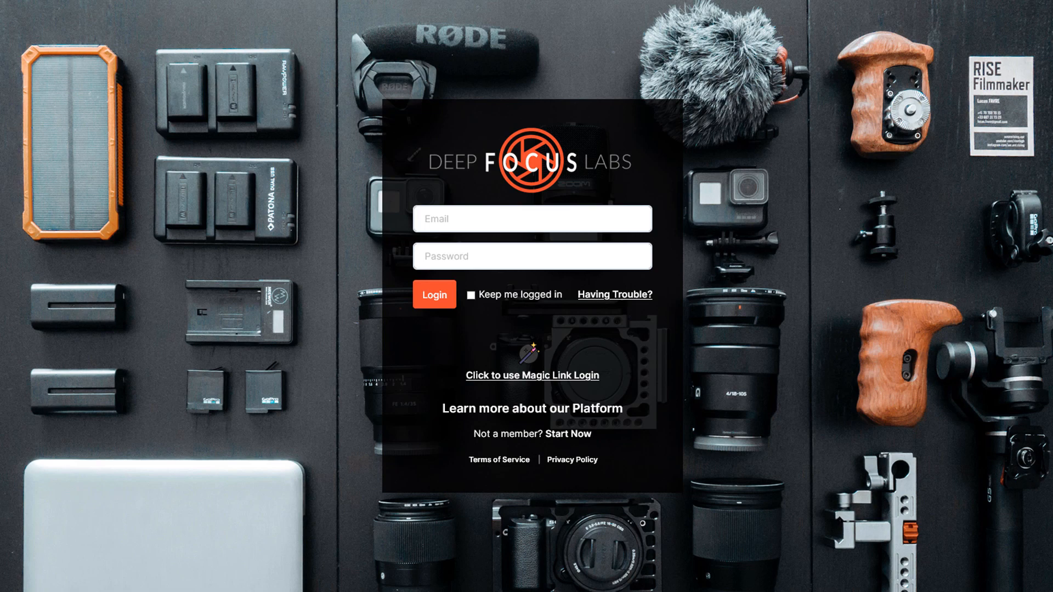
# Step: Reload the login page with F5
pyautogui.press('F5')
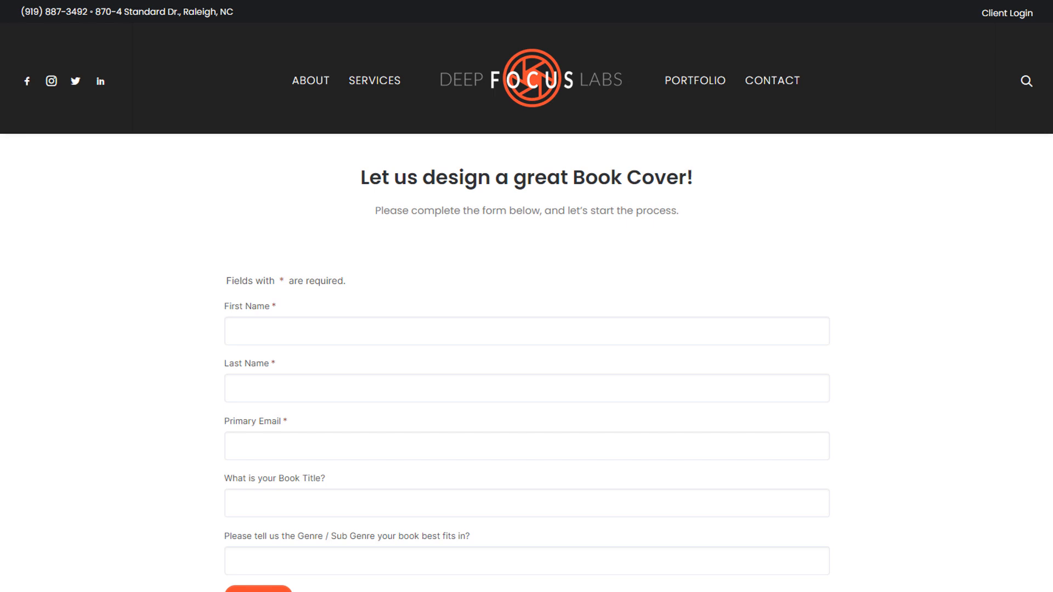
# Step: Submit the form with the client's name and email, book 'Death on the Nile', genre Detective / Mystery
pyautogui.click(248, 335)
pyautogui.write('Agatha')
pyautogui.press('Tab')
pyautogui.write('Christie')
pyautogui.press('Tab')
pyautogui.press('Tab')
pyautogui.write('Death on the Nile')
pyautogui.press('Tab')
pyautogui.write('Detective / Mystery')
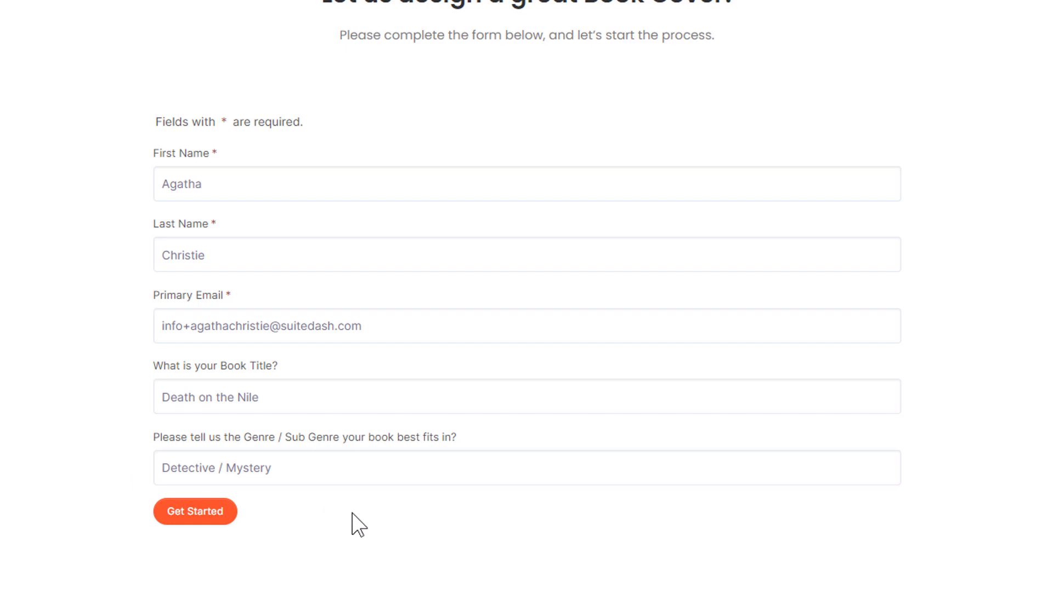
pyautogui.click(183, 517)
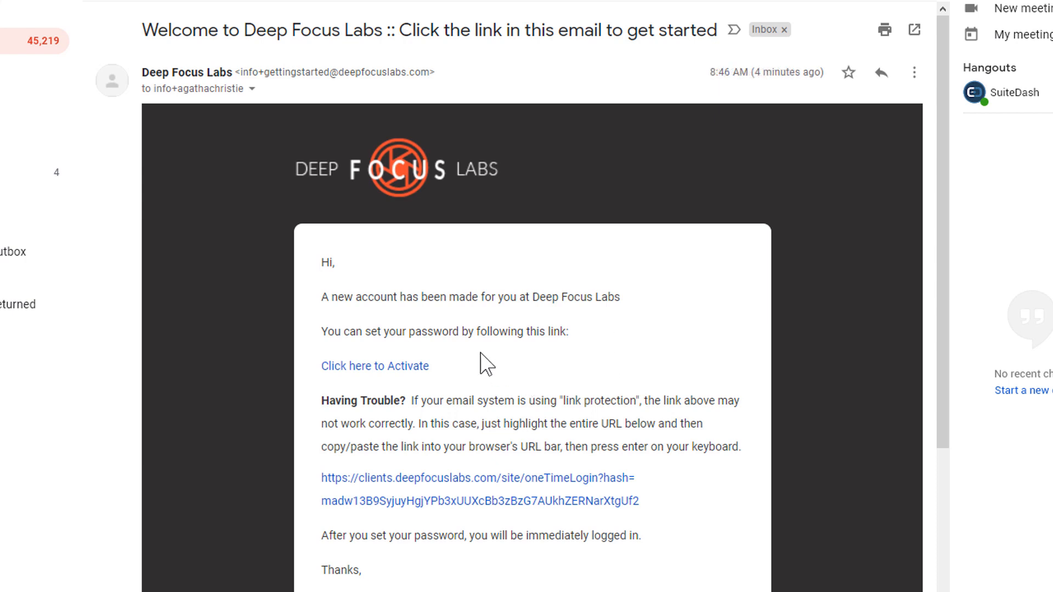
# Step: Follow the welcome email's 'Click here to Activate' link
pyautogui.click(390, 366)
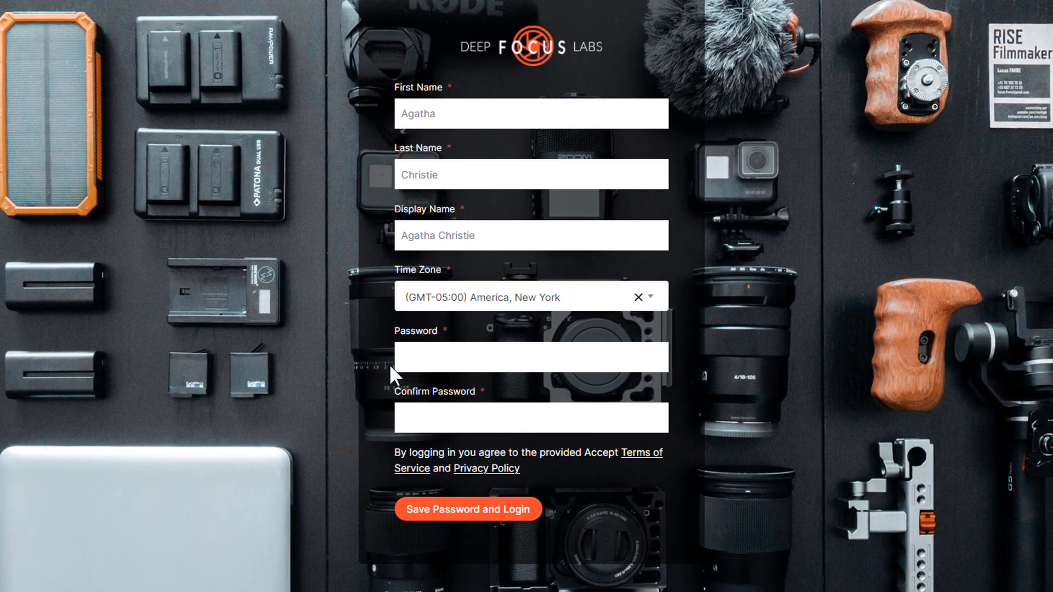
# Step: Enter and confirm the client's new password, then save it and log in
pyautogui.click(413, 359)
pyautogui.write('password')
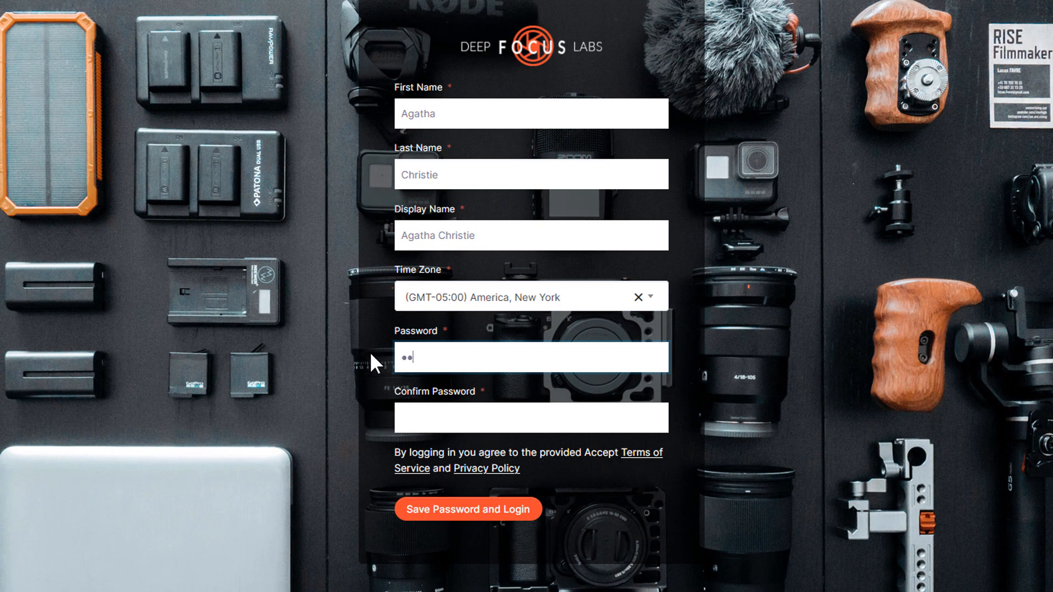
pyautogui.press('Tab')
pyautogui.write('password')
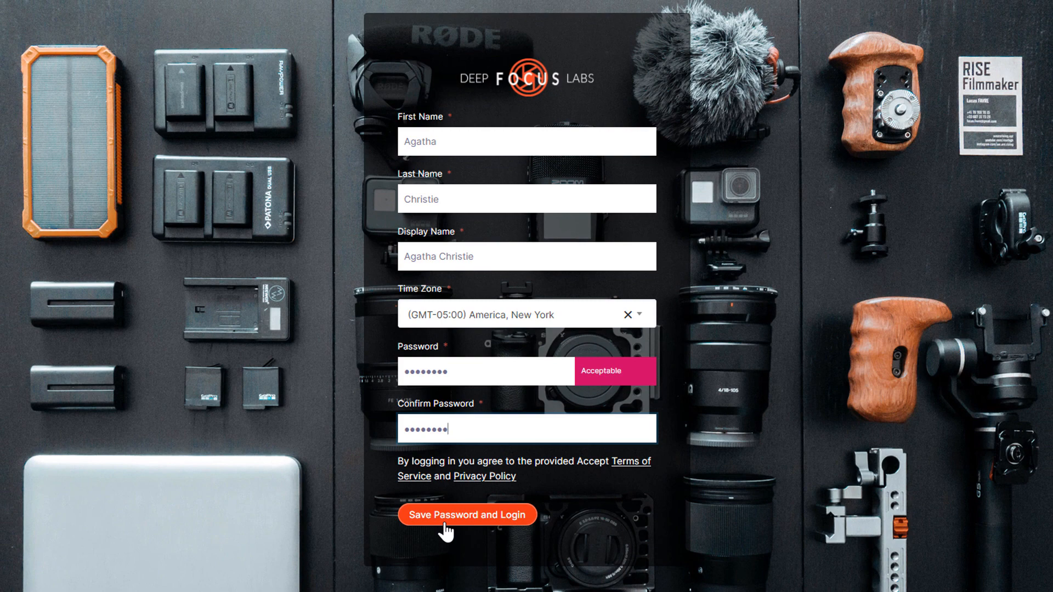
pyautogui.click(445, 528)
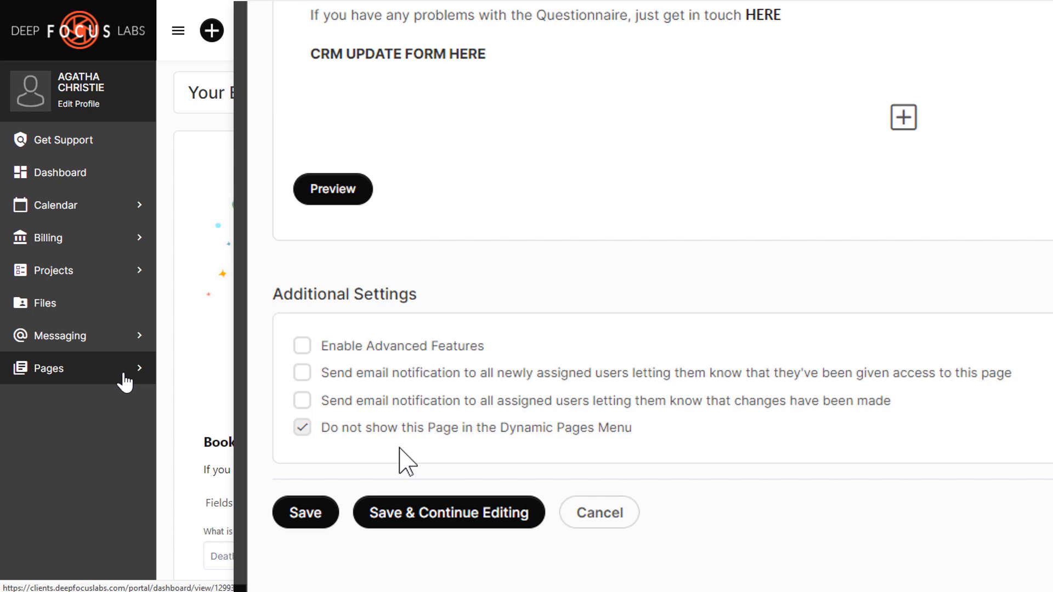
# Step: Add the page to a new 'Your Books' menu group
pyautogui.click(125, 378)
pyautogui.click(127, 394)
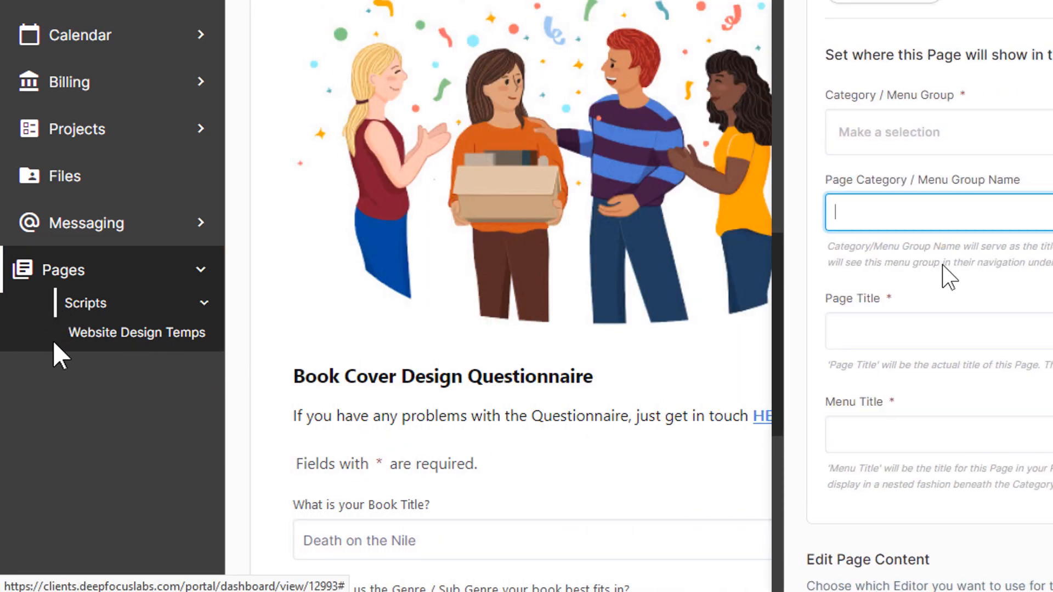
pyautogui.write('Your Books')
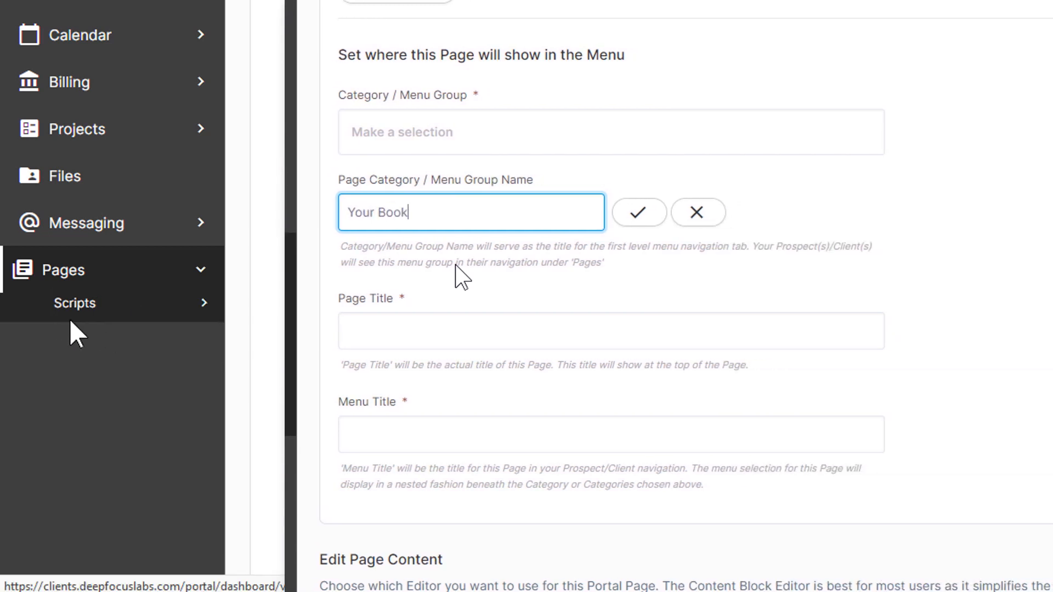
pyautogui.press('Return')
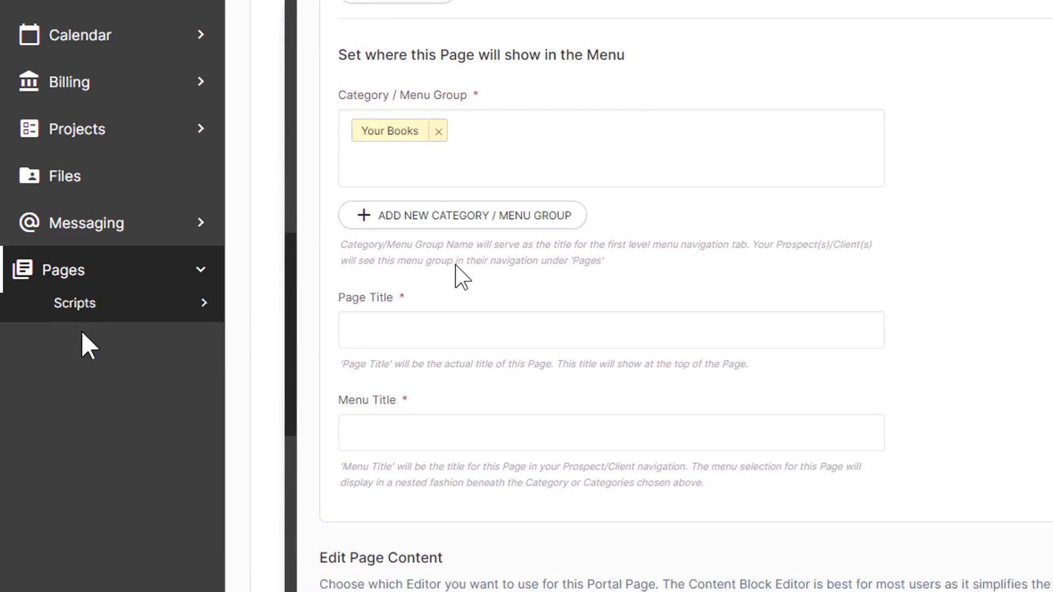
# Step: Set the page title to 'Your Book Cover' and collapse the navigation
pyautogui.click(134, 305)
pyautogui.click(440, 324)
pyautogui.write('Your Book Cover')
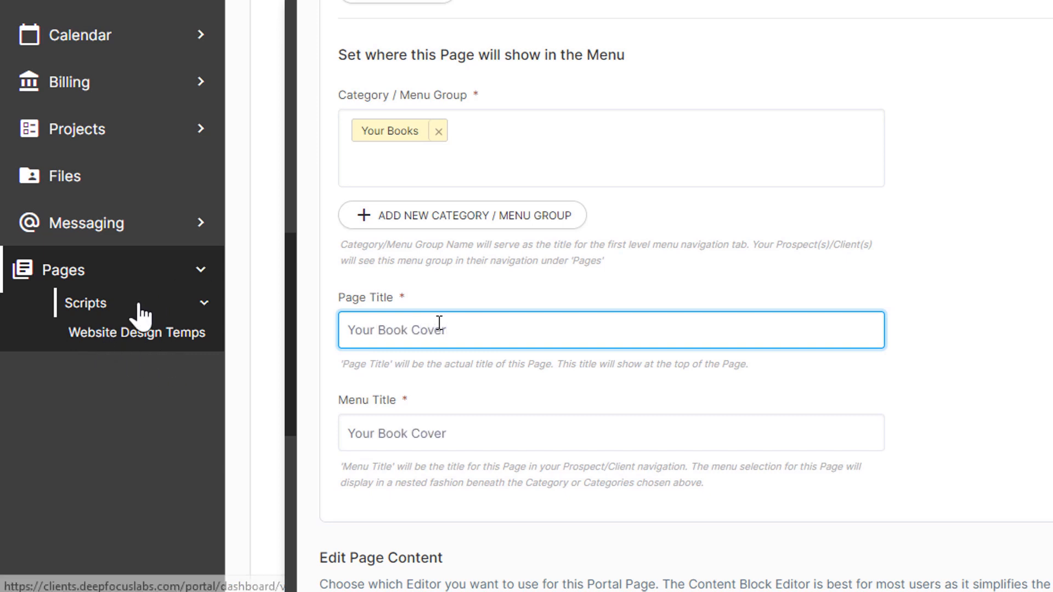
pyautogui.click(71, 305)
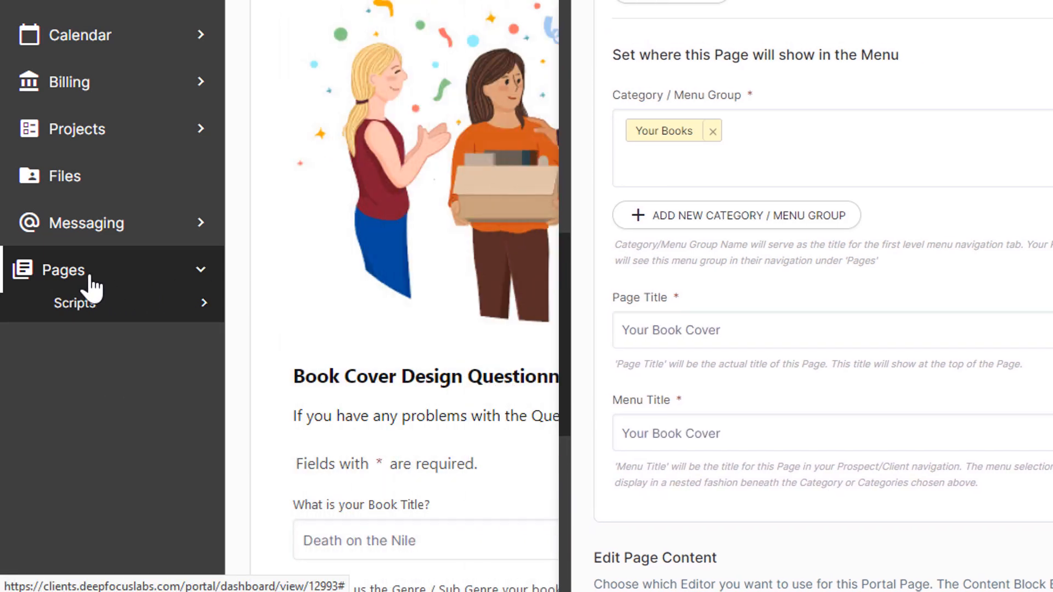
pyautogui.click(90, 288)
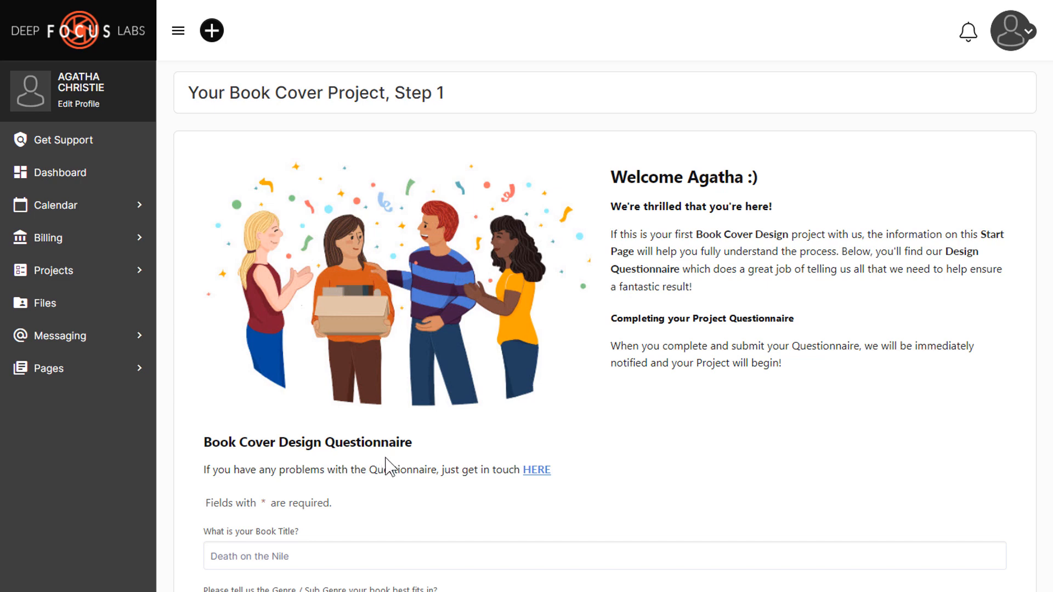
# Step: Fill in the author's name, series 'Mysteries', tagline 'N/A' and cover idea 'River boat on the Nile'
pyautogui.scroll(-5, 630, 457)
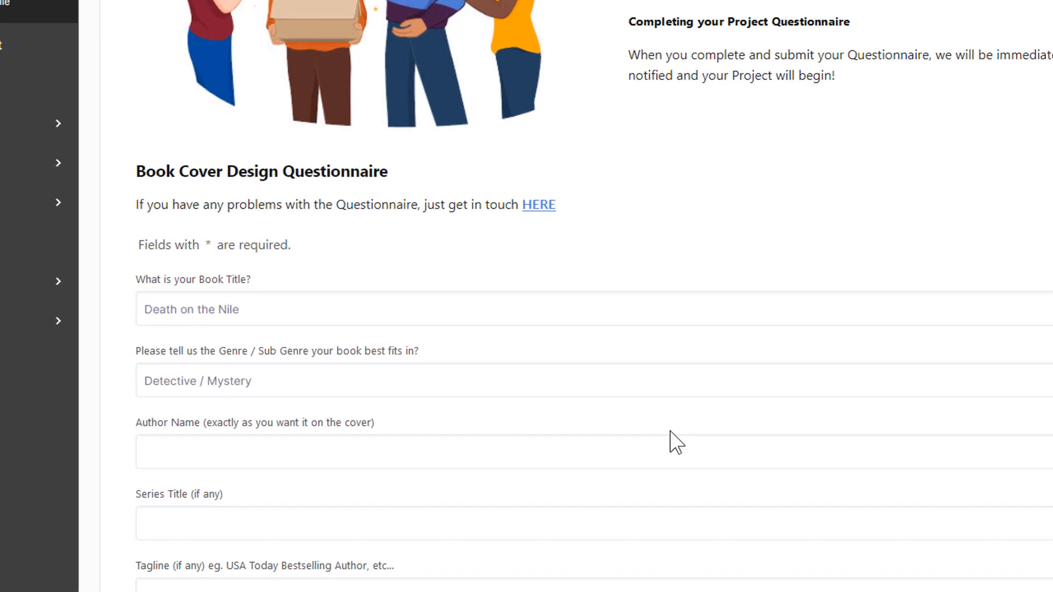
pyautogui.scroll(-2, 675, 428)
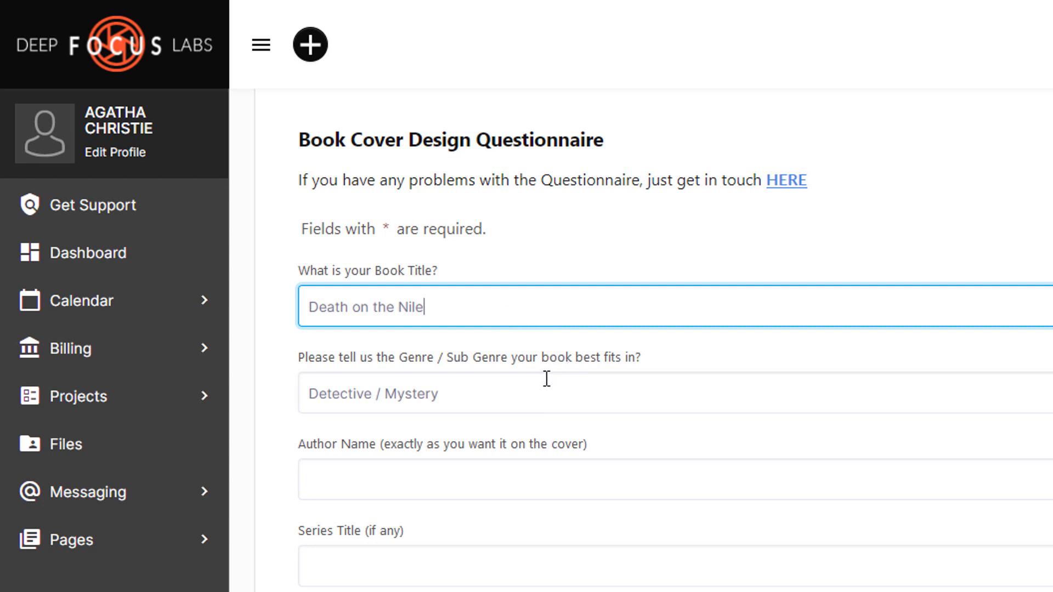
pyautogui.click(484, 341)
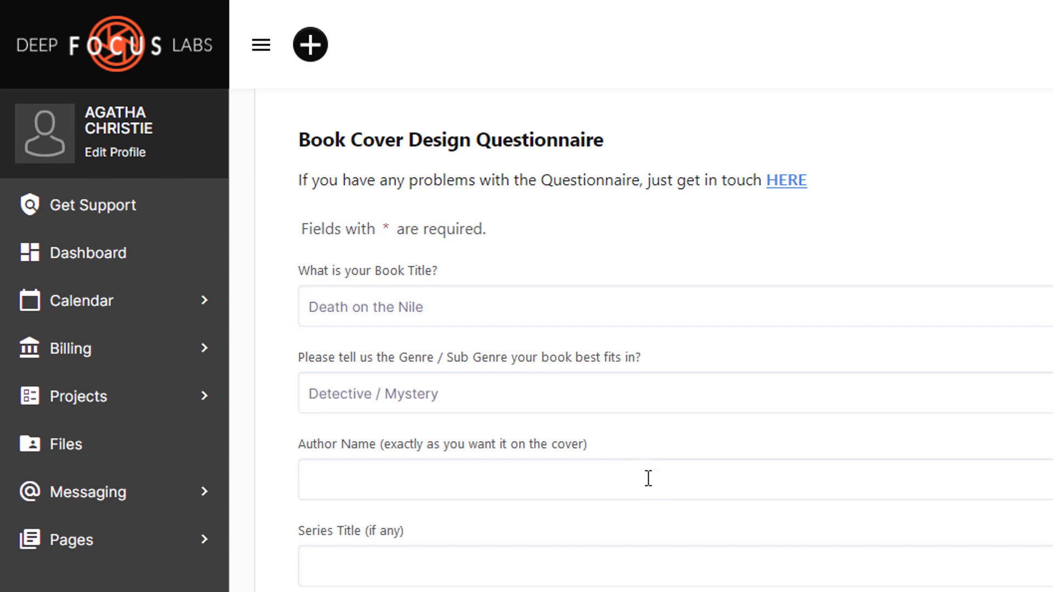
pyautogui.click(386, 472)
pyautogui.write('Agatha Christie')
pyautogui.click(351, 439)
pyautogui.write('Mysteries')
pyautogui.click(233, 524)
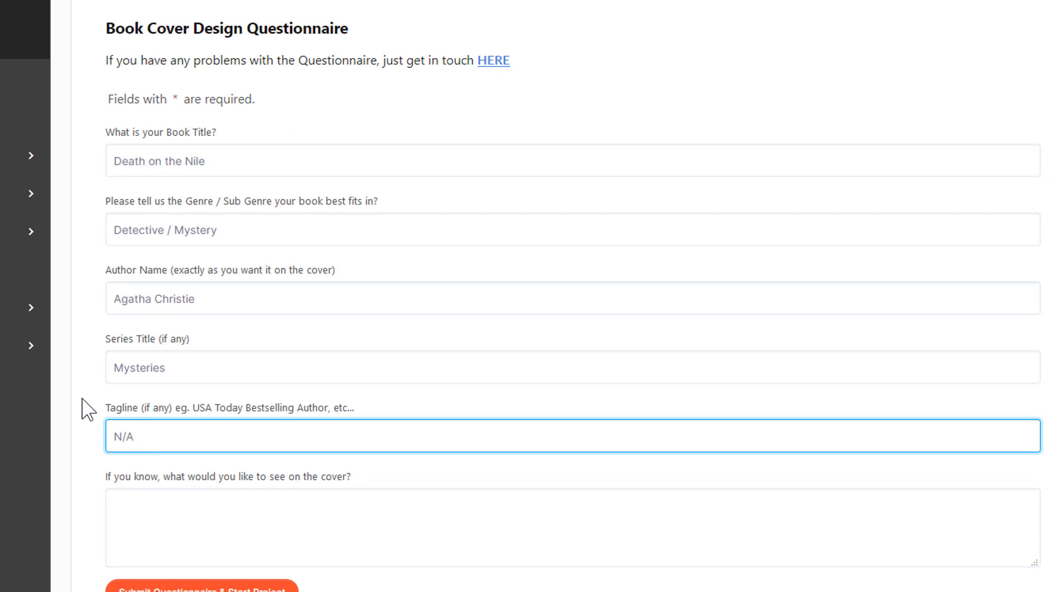
pyautogui.click(240, 526)
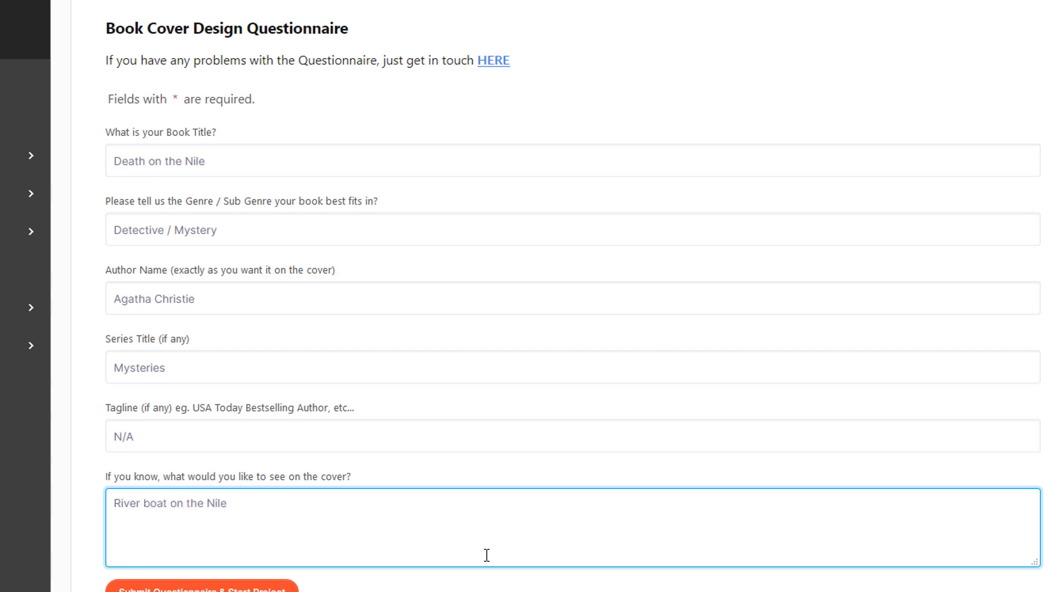
pyautogui.click(464, 466)
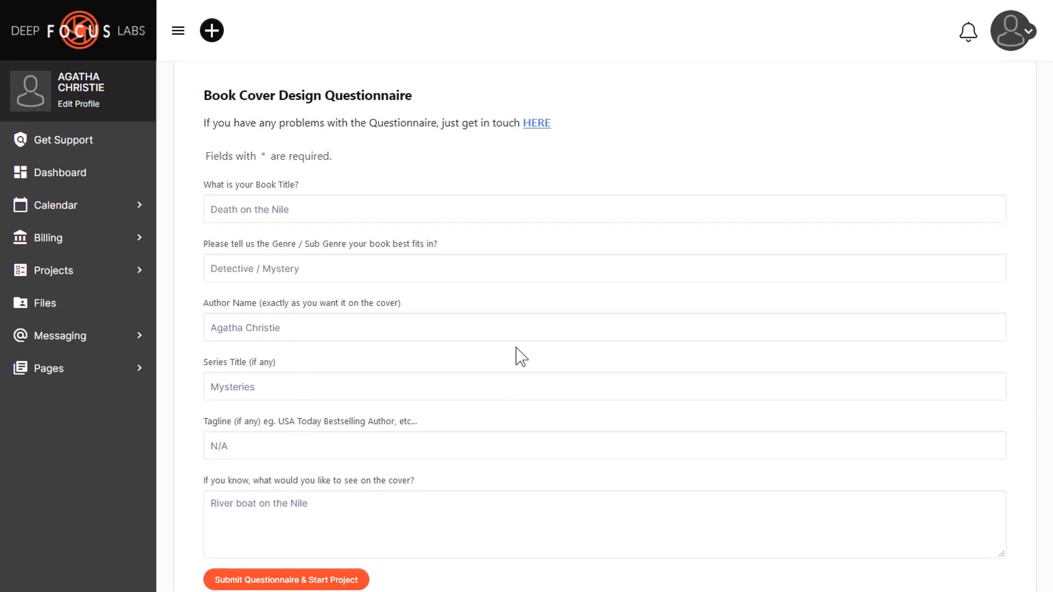
pyautogui.scroll(-1, 516, 358)
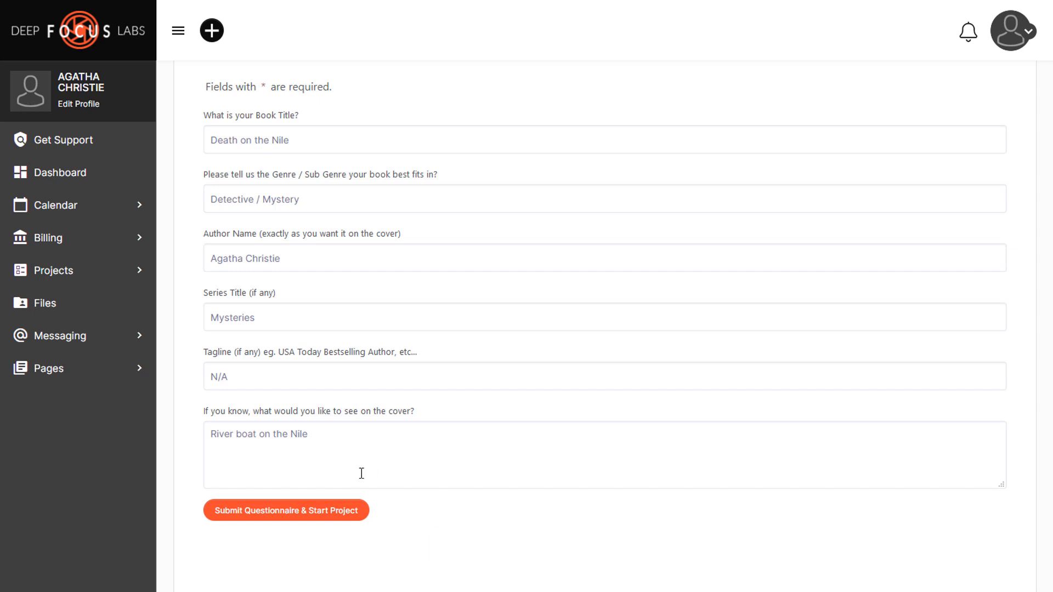
# Step: Submit the questionnaire to start the project, then view the new Pending Book Cover Design project
pyautogui.click(297, 512)
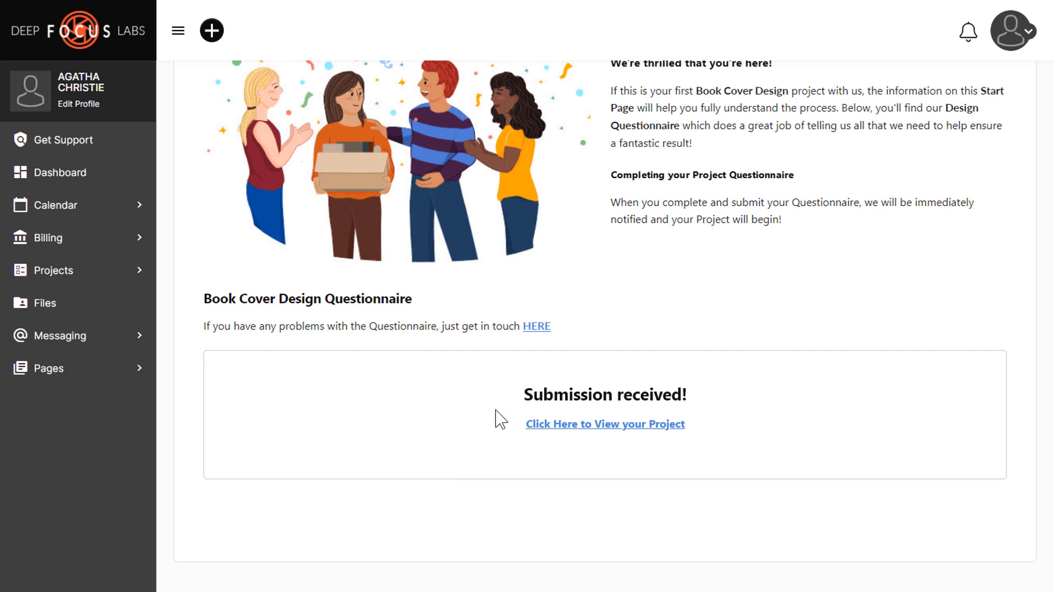
pyautogui.click(612, 429)
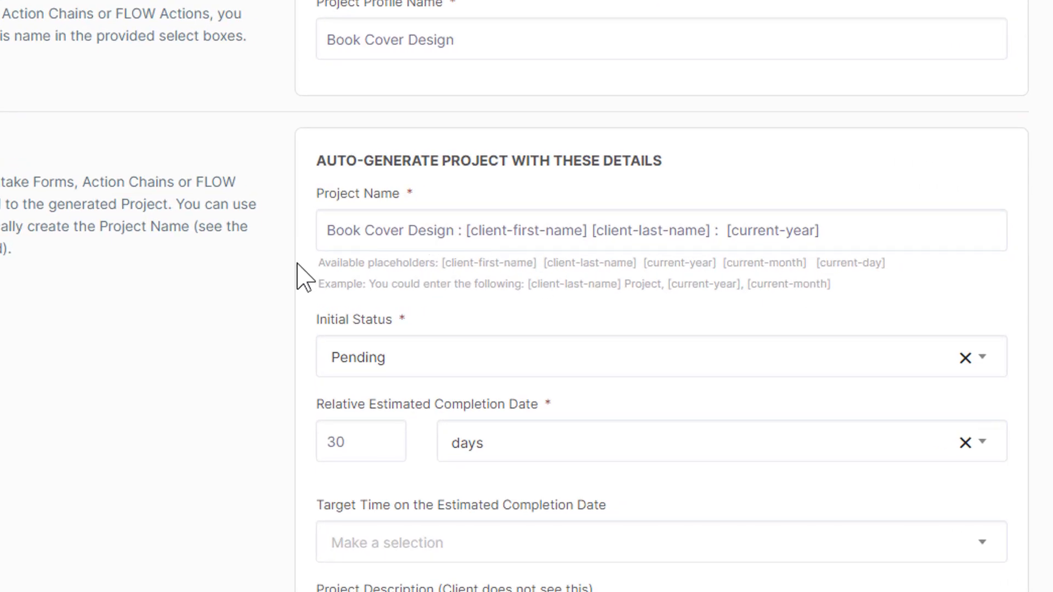
# Step: Scroll down through the Book Cover Design project profile's auto-generation settings
pyautogui.scroll(-6, 301, 277)
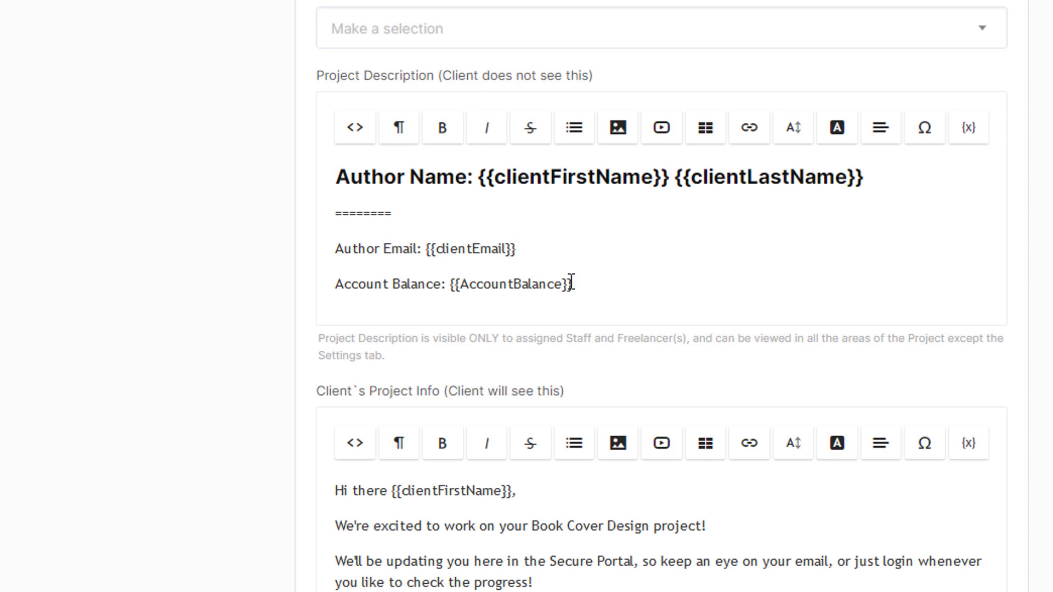
pyautogui.scroll(-3, 442, 263)
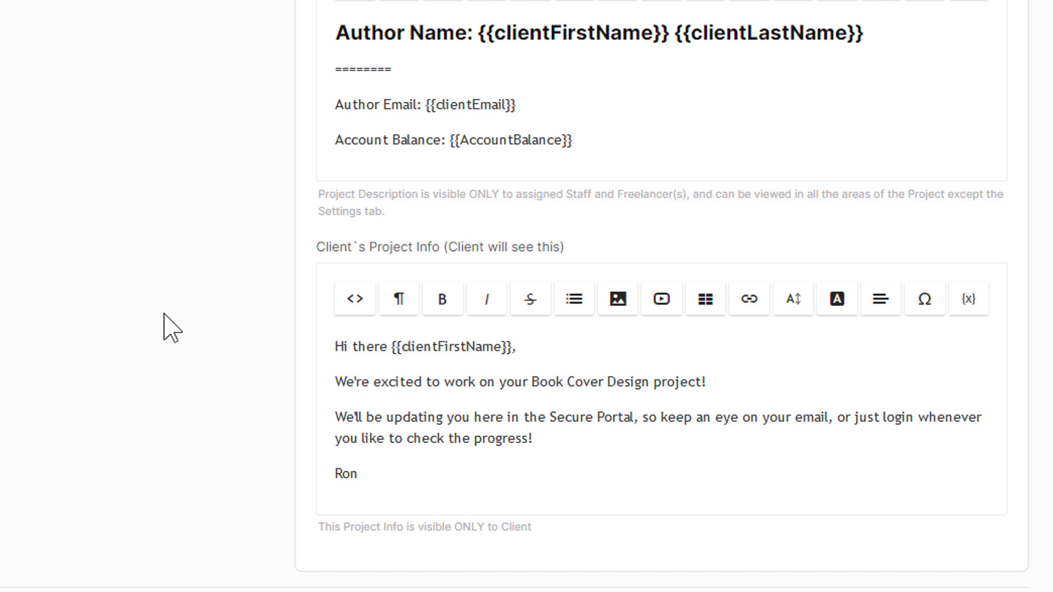
pyautogui.scroll(-9, 164, 315)
pyautogui.scroll(-3, 164, 319)
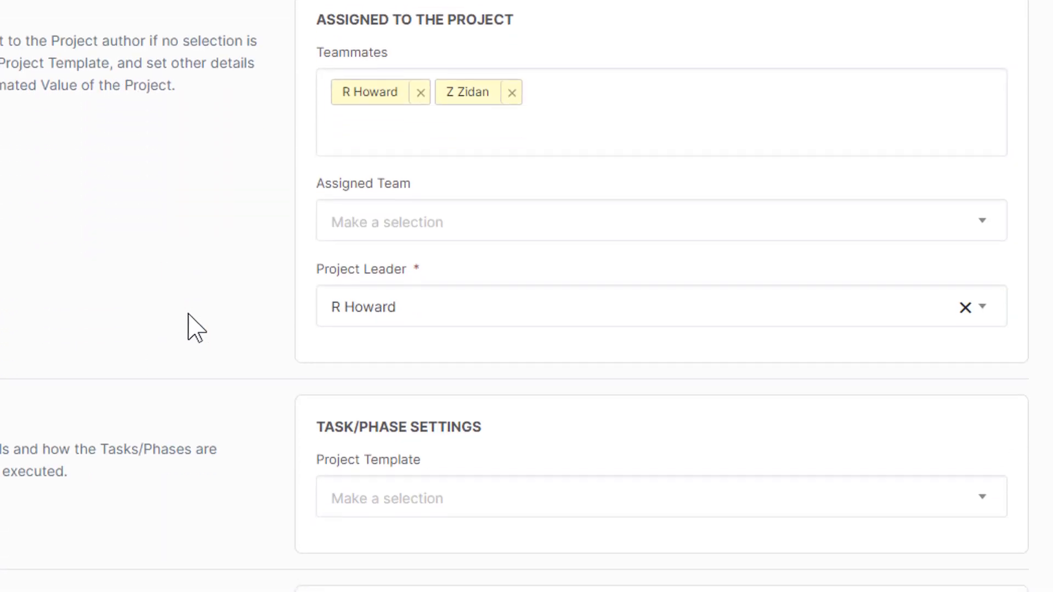
pyautogui.scroll(-4, 258, 204)
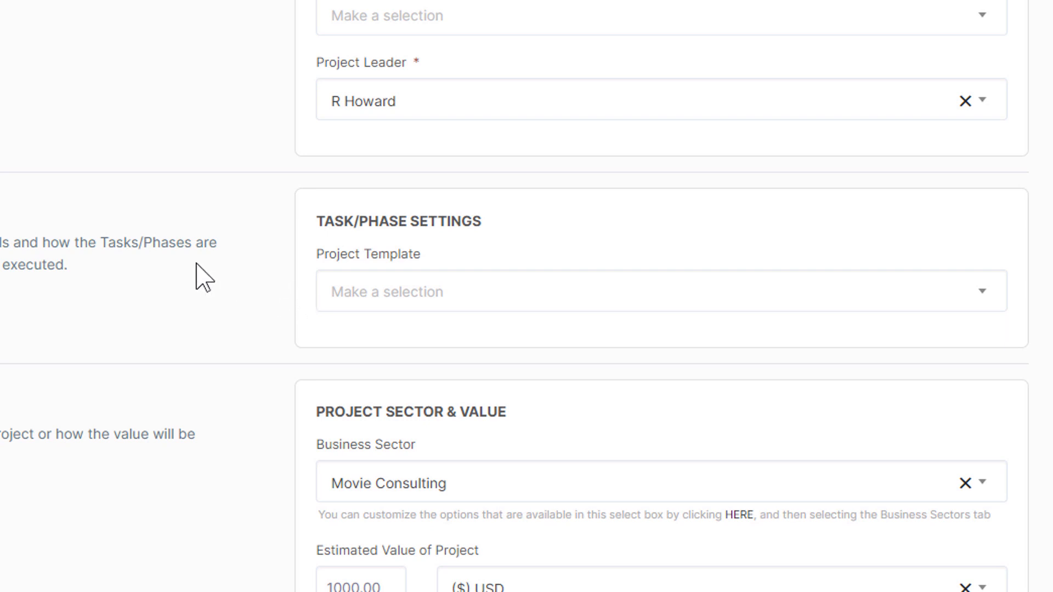
pyautogui.scroll(-2, 197, 236)
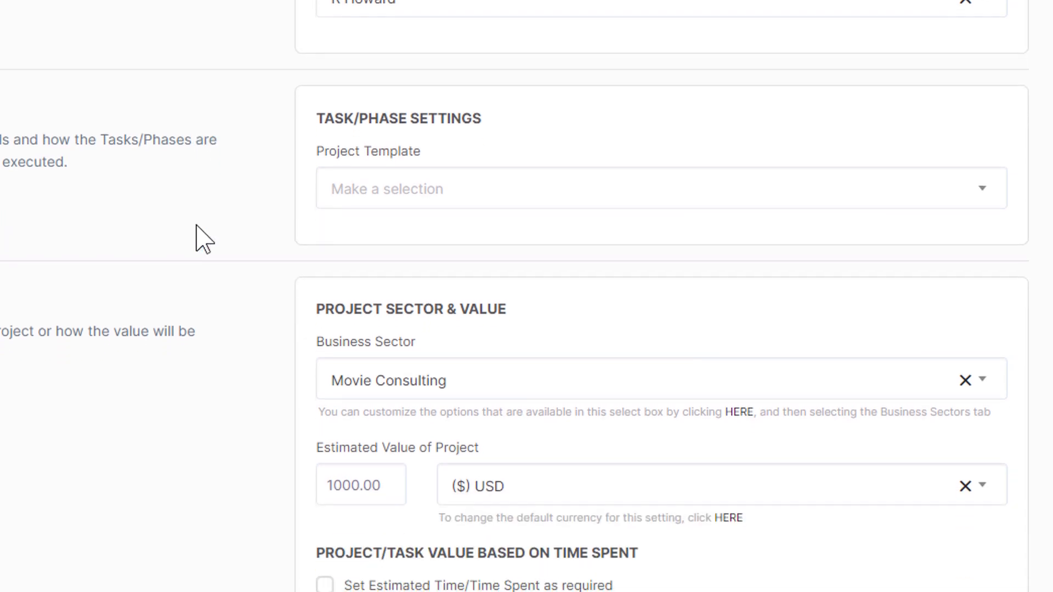
pyautogui.scroll(-3, 196, 235)
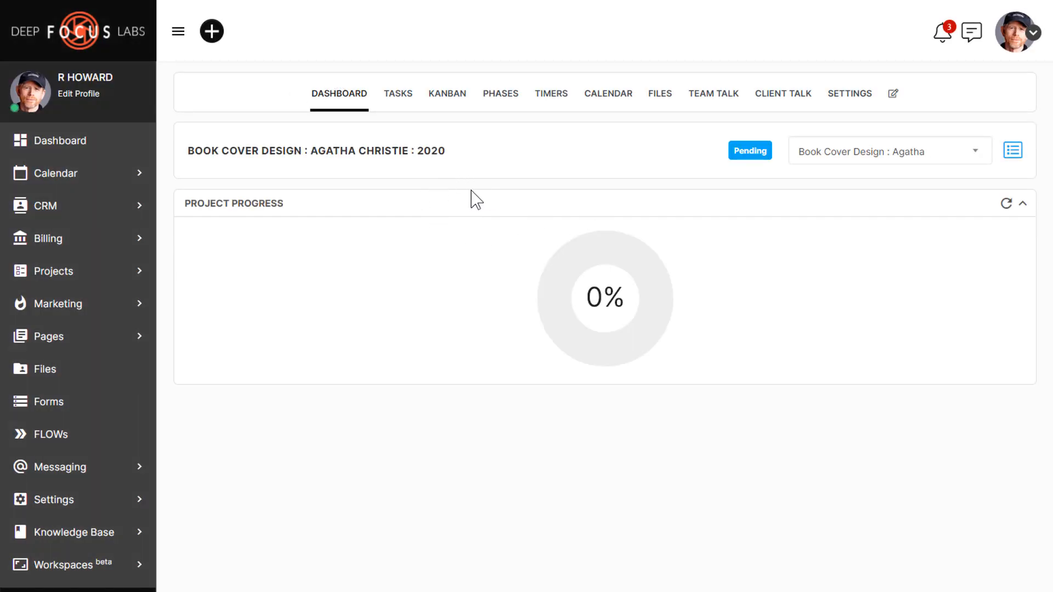
# Step: Switch the Book Cover Design project to its TASKS view
pyautogui.click(397, 102)
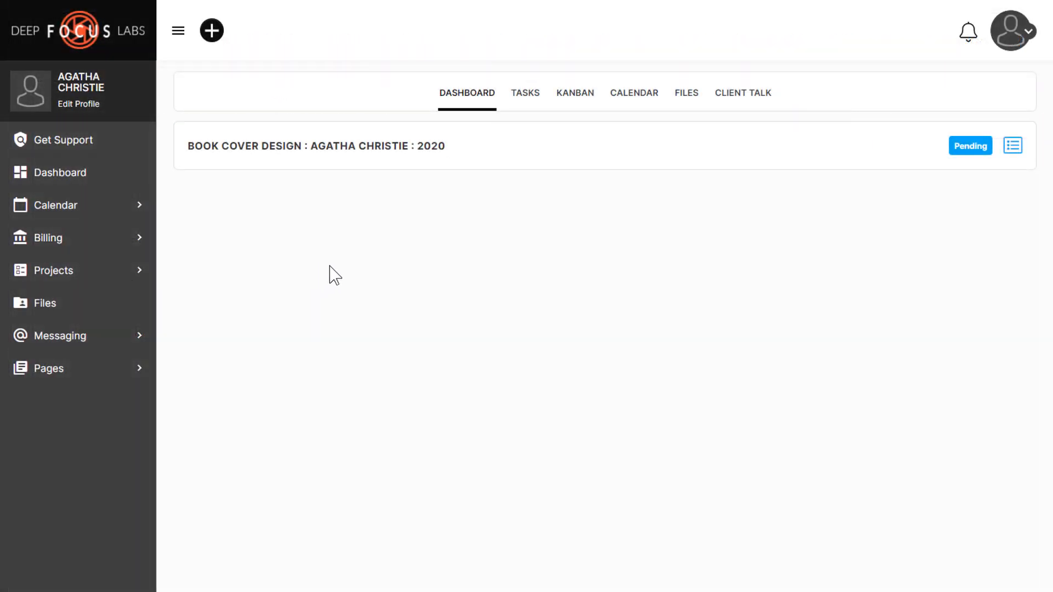
# Step: In the client portal, show the project's TASKS and expand the full welcome message with Show More
pyautogui.click(520, 97)
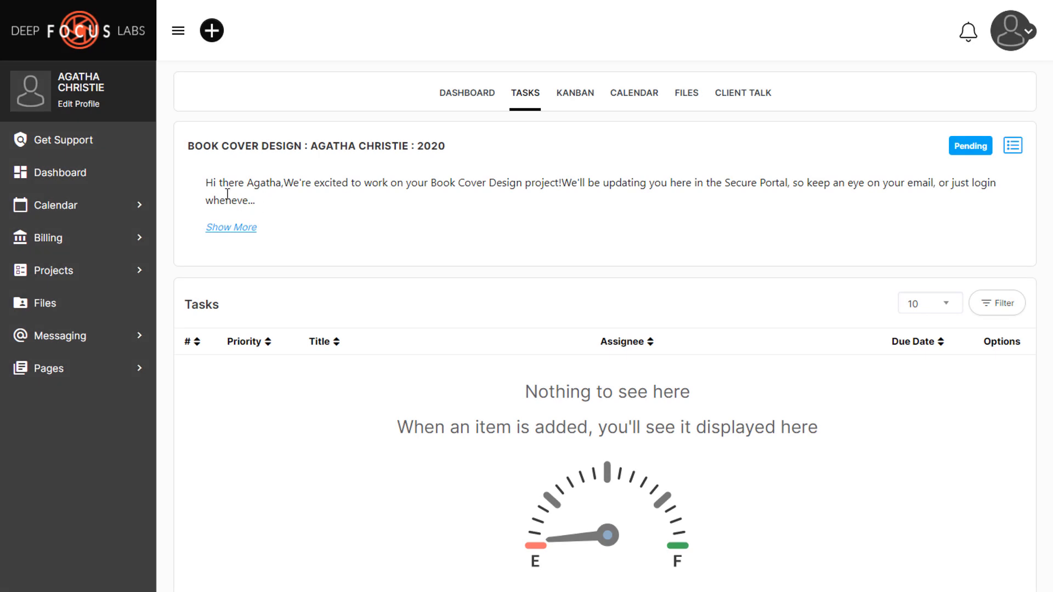
pyautogui.click(231, 228)
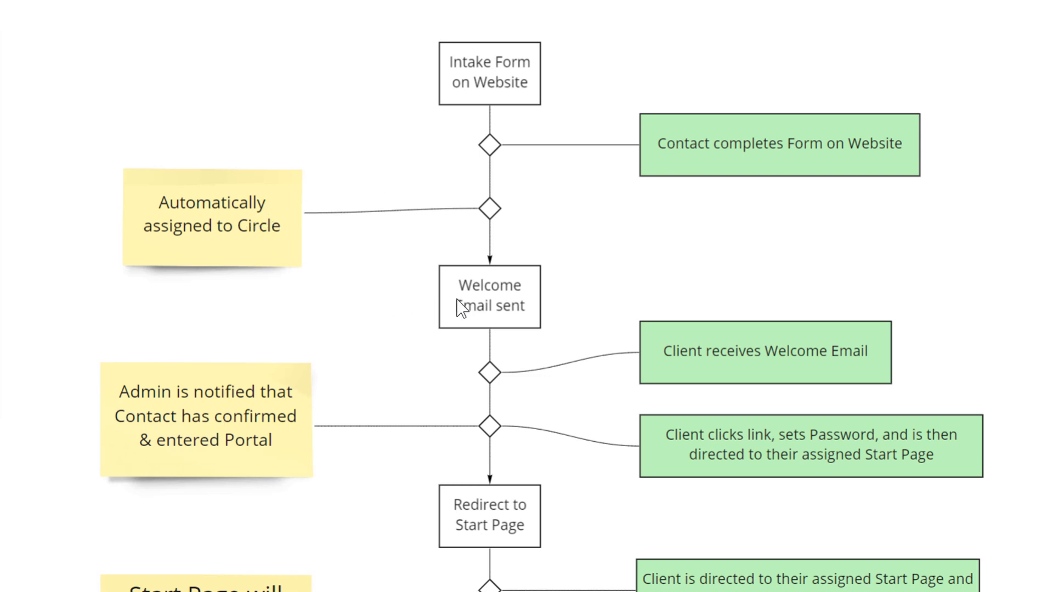
# Step: Pan the Miro board upward to reveal the Start Page and CRM Update Form notes
pyautogui.moveTo(571, 301); pyautogui.dragTo(568, 107)
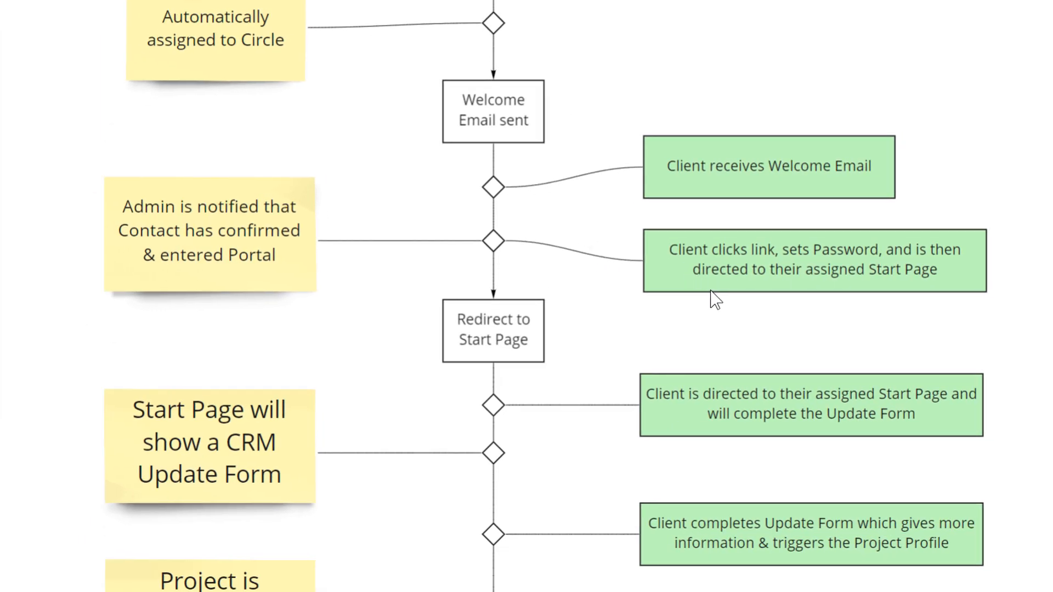